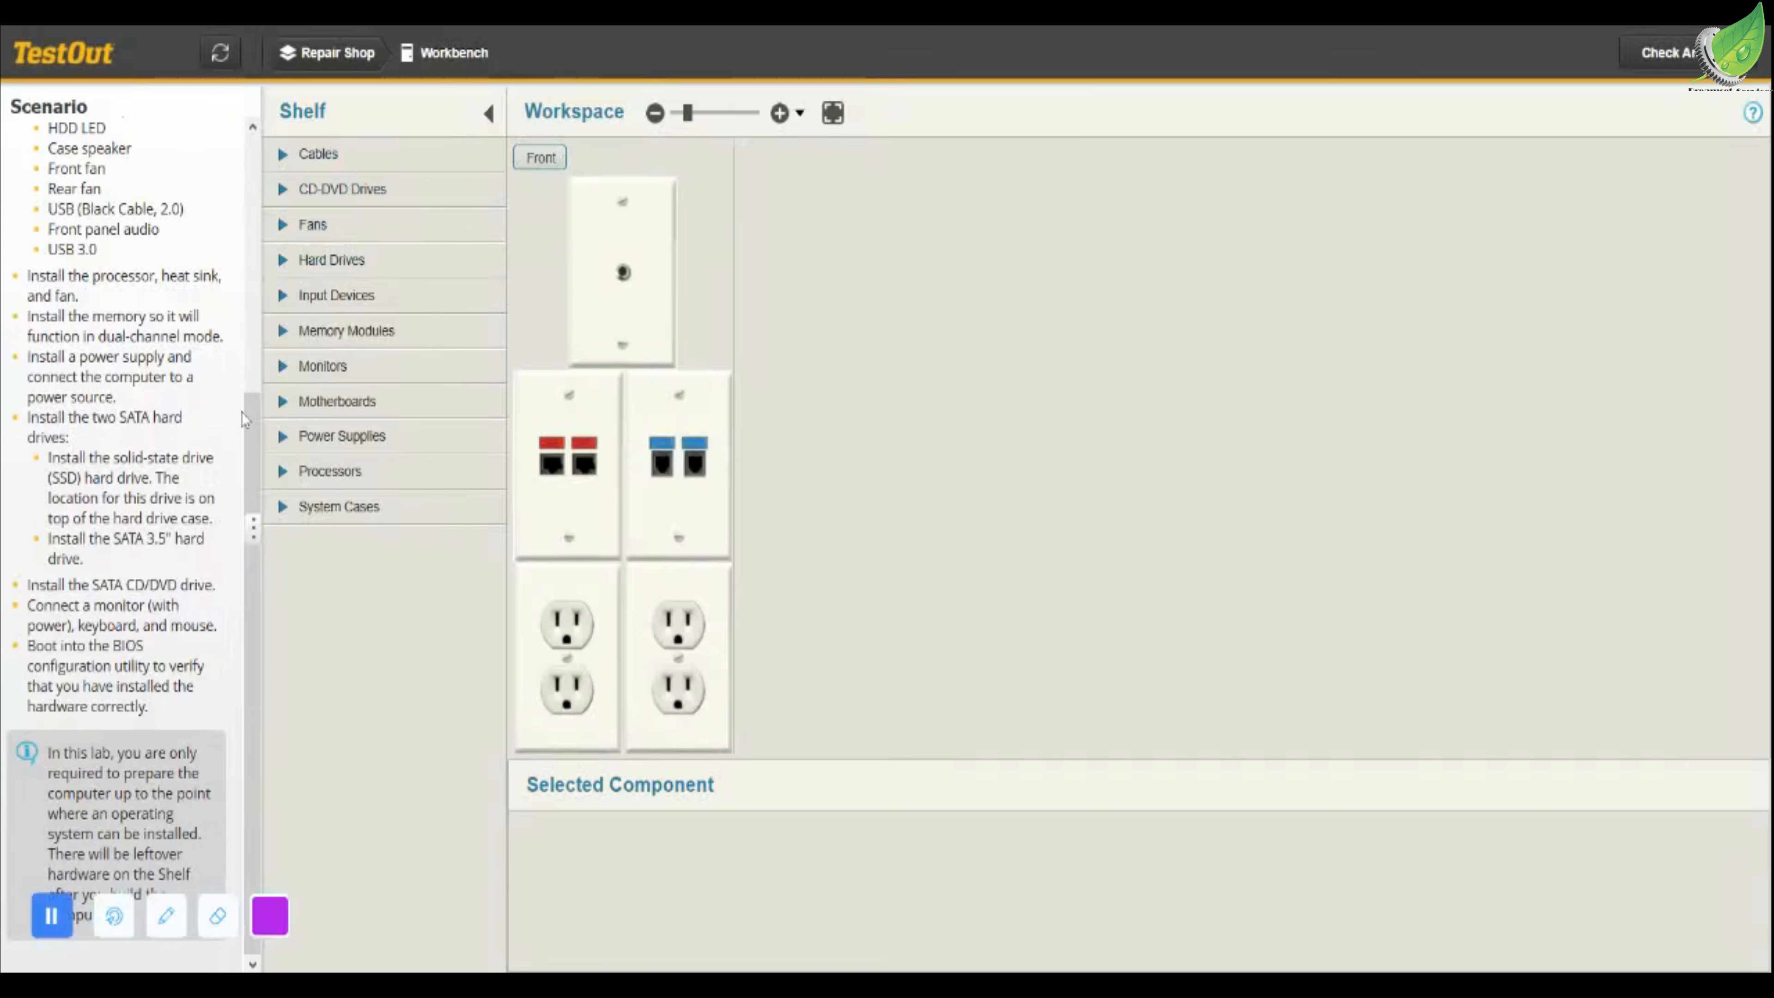
Review the lab tasks from the start and add the ATX system case to the workspace
drag(251, 440, 232, 185)
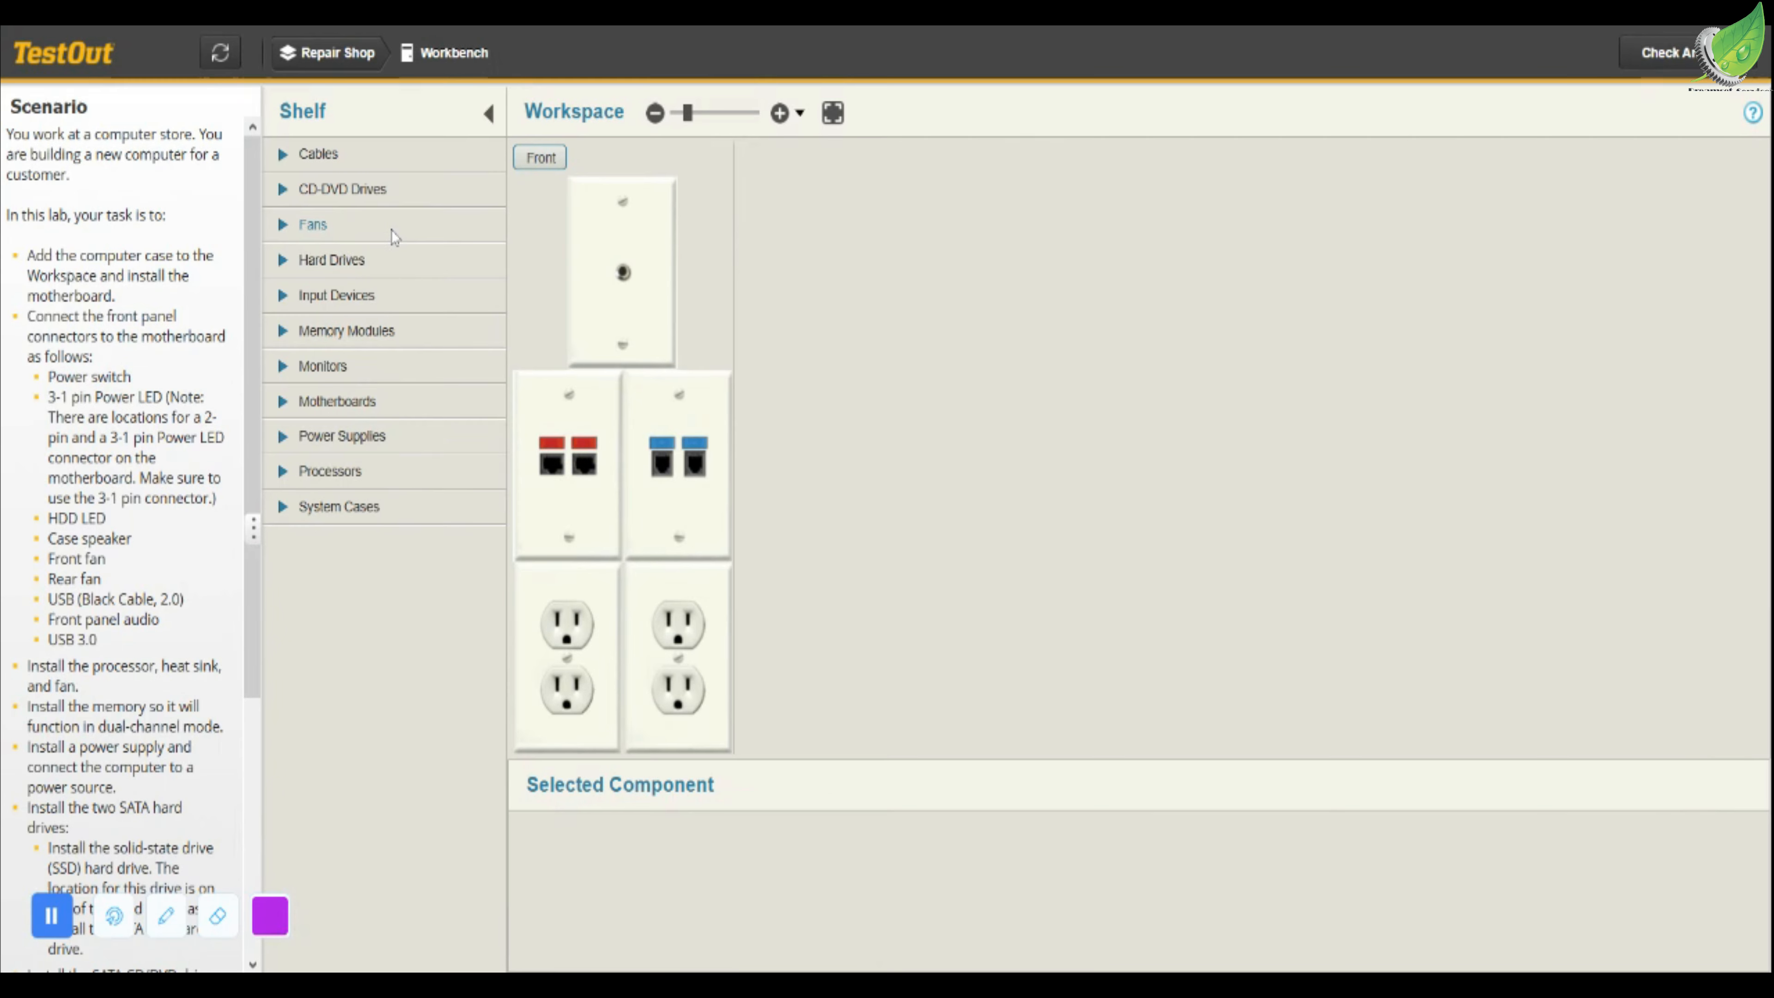
click(340, 507)
drag(384, 551, 987, 343)
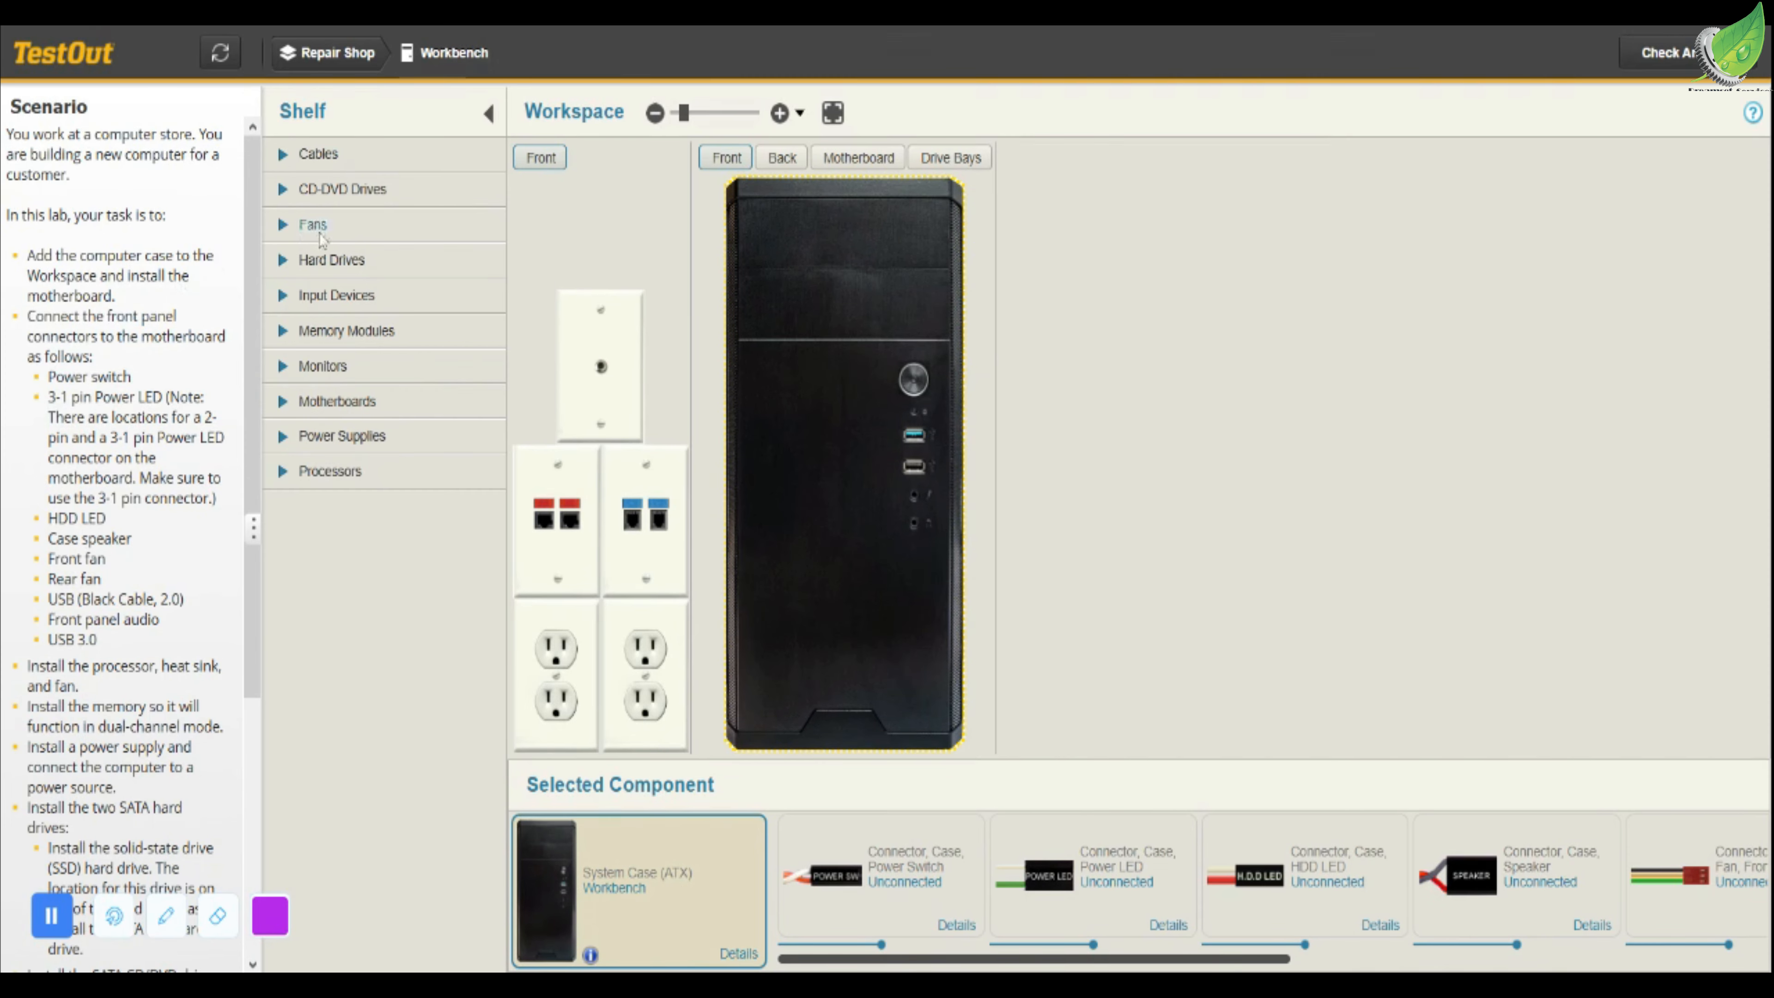
Bring out the Socket 1151 motherboard and install it inside the system case
click(286, 406)
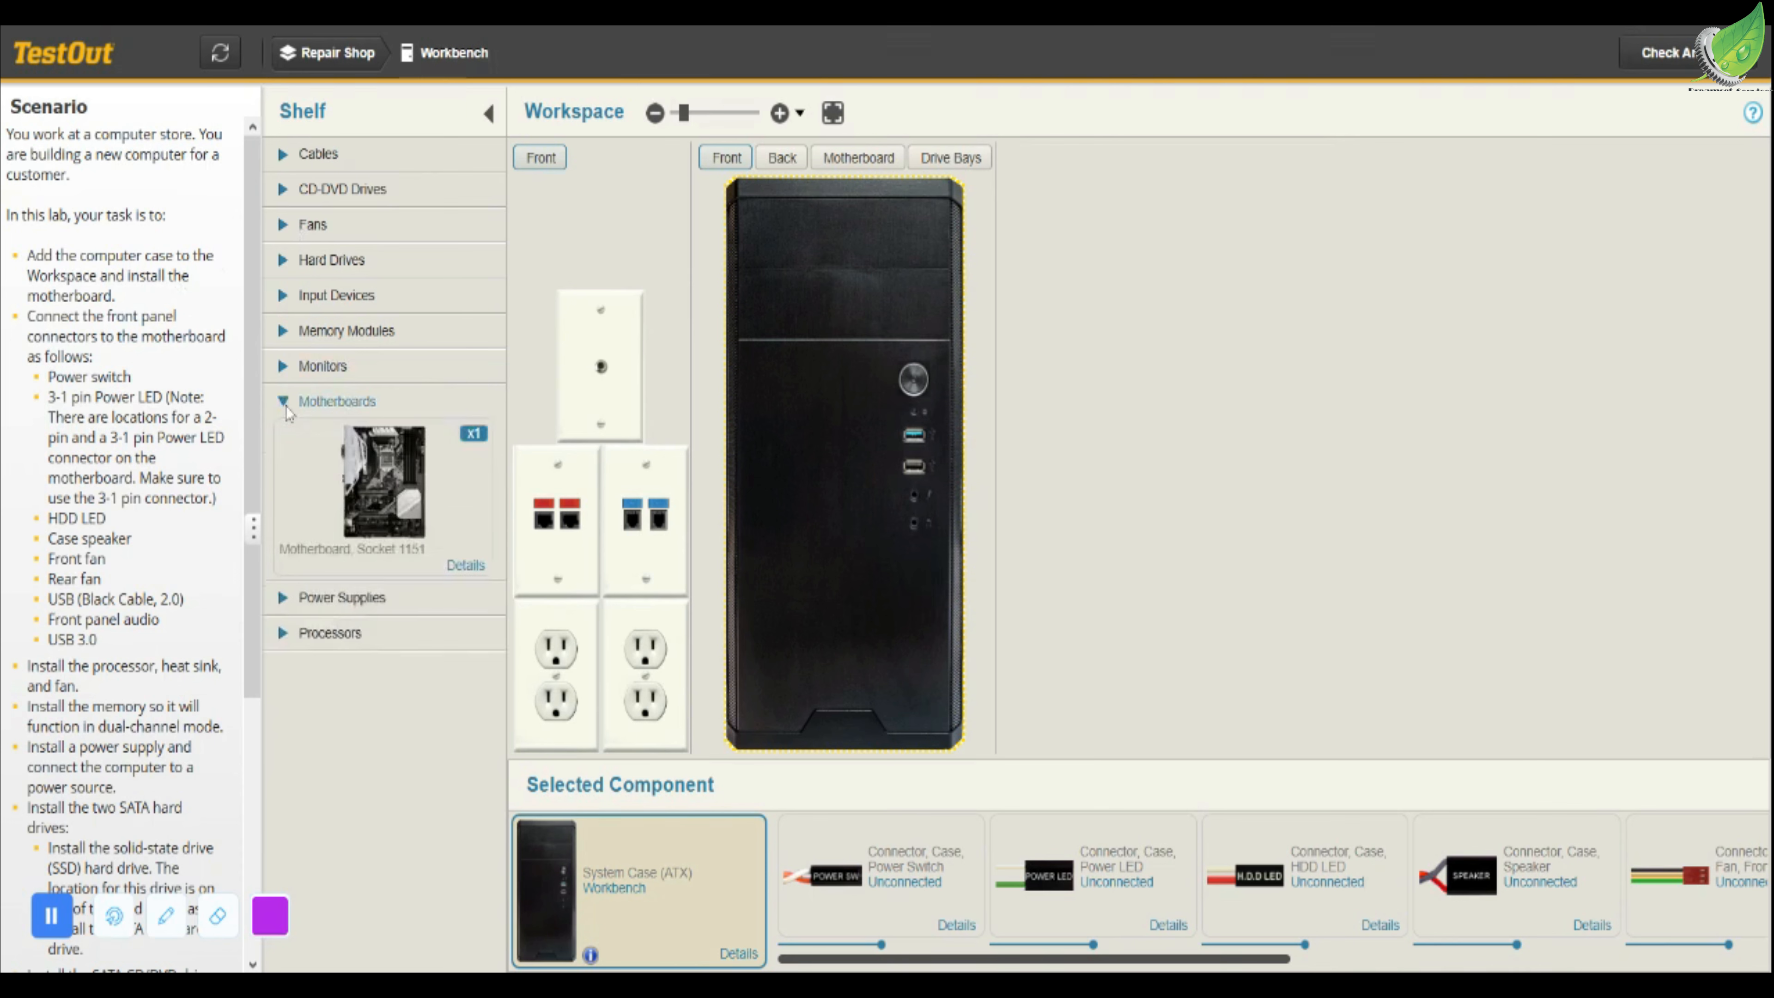
drag(386, 478, 1048, 468)
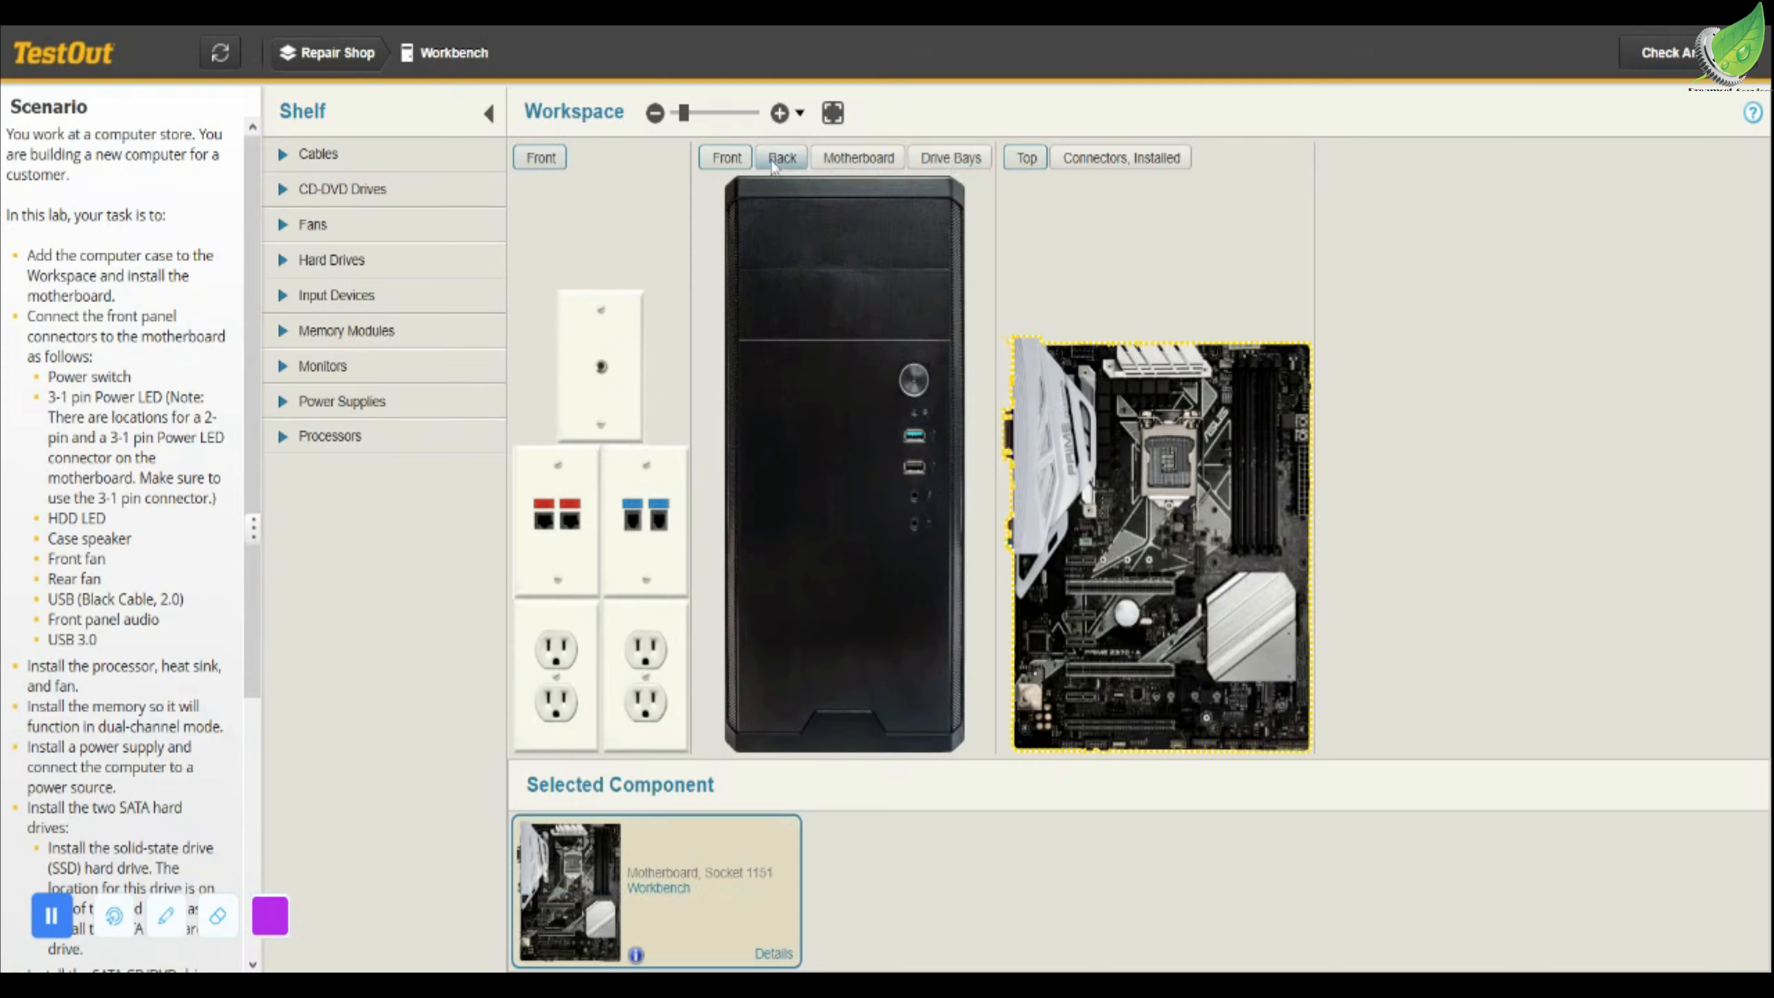
click(782, 157)
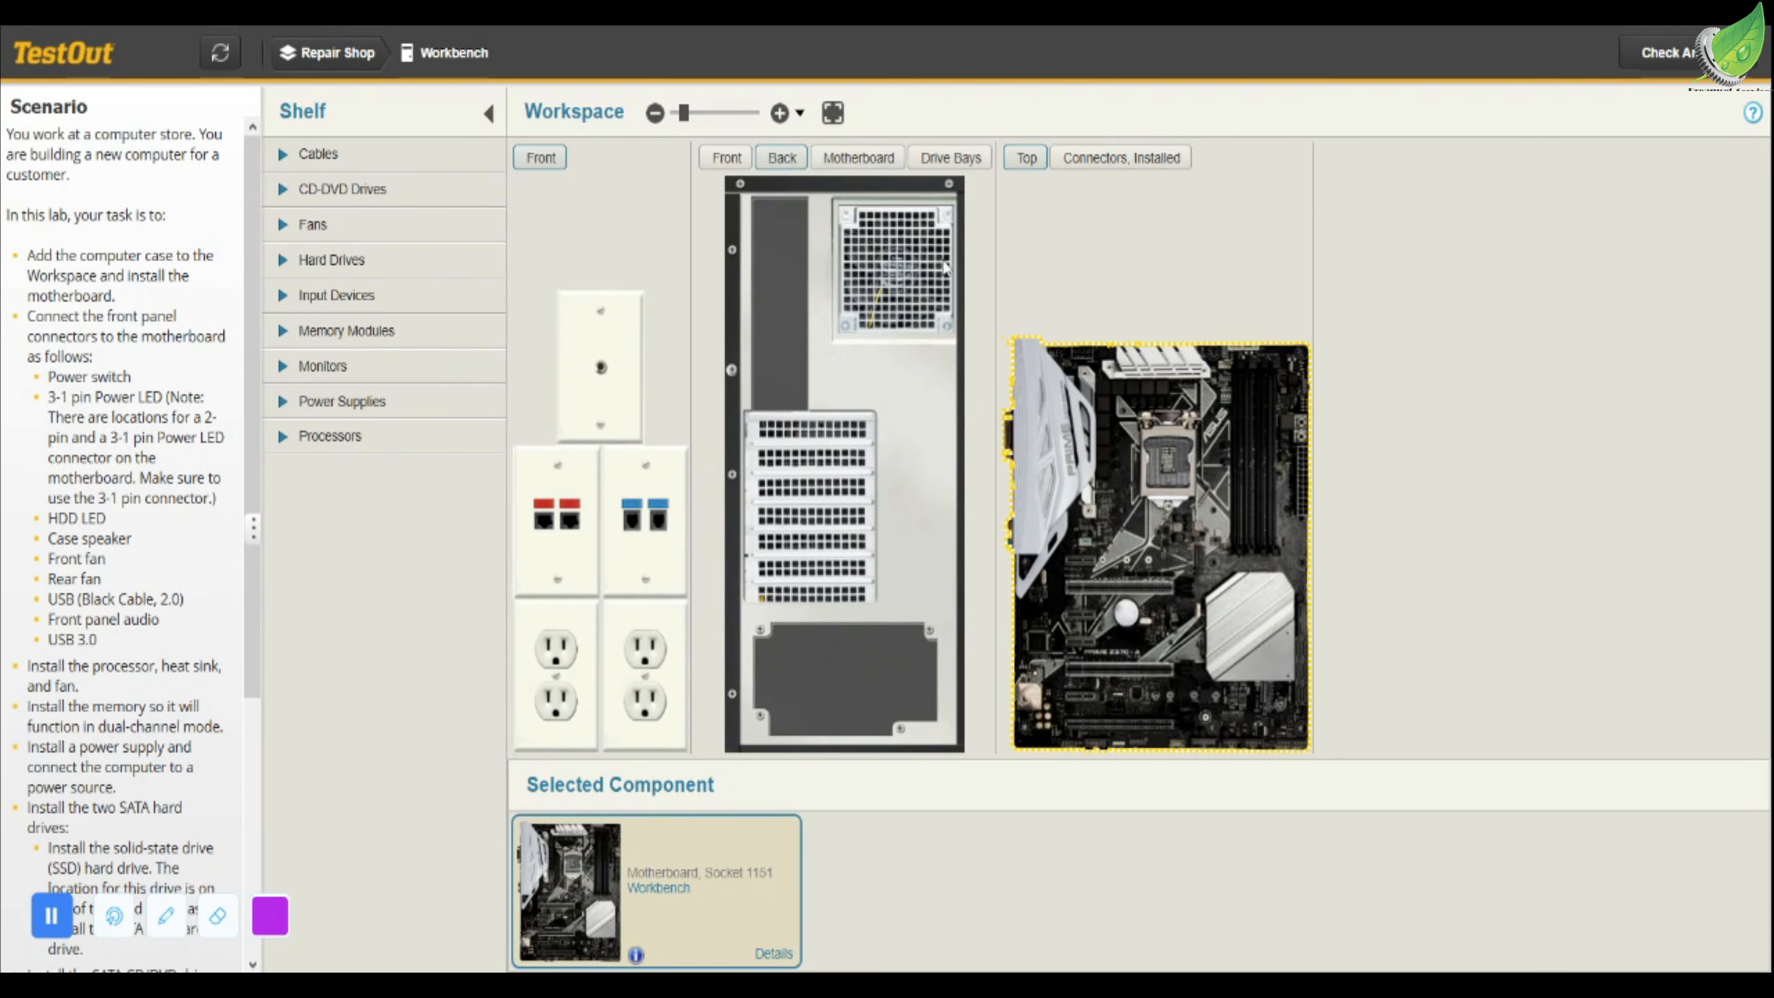
click(842, 156)
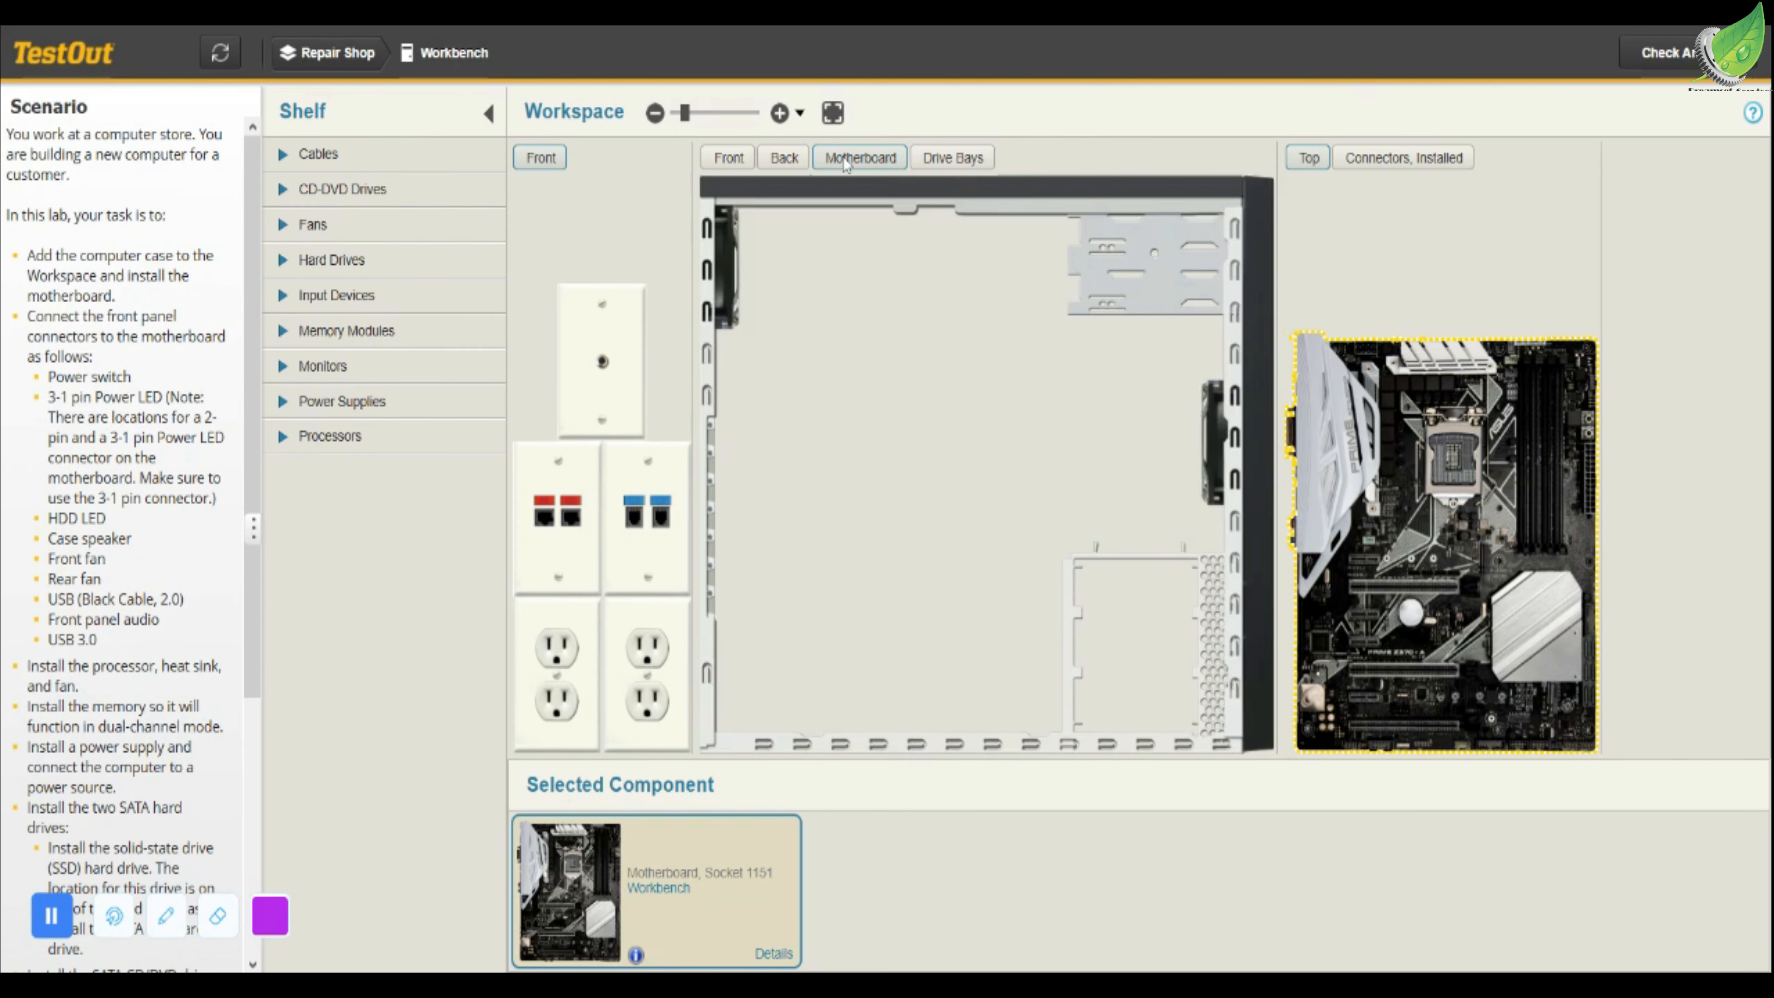
drag(1411, 523, 820, 323)
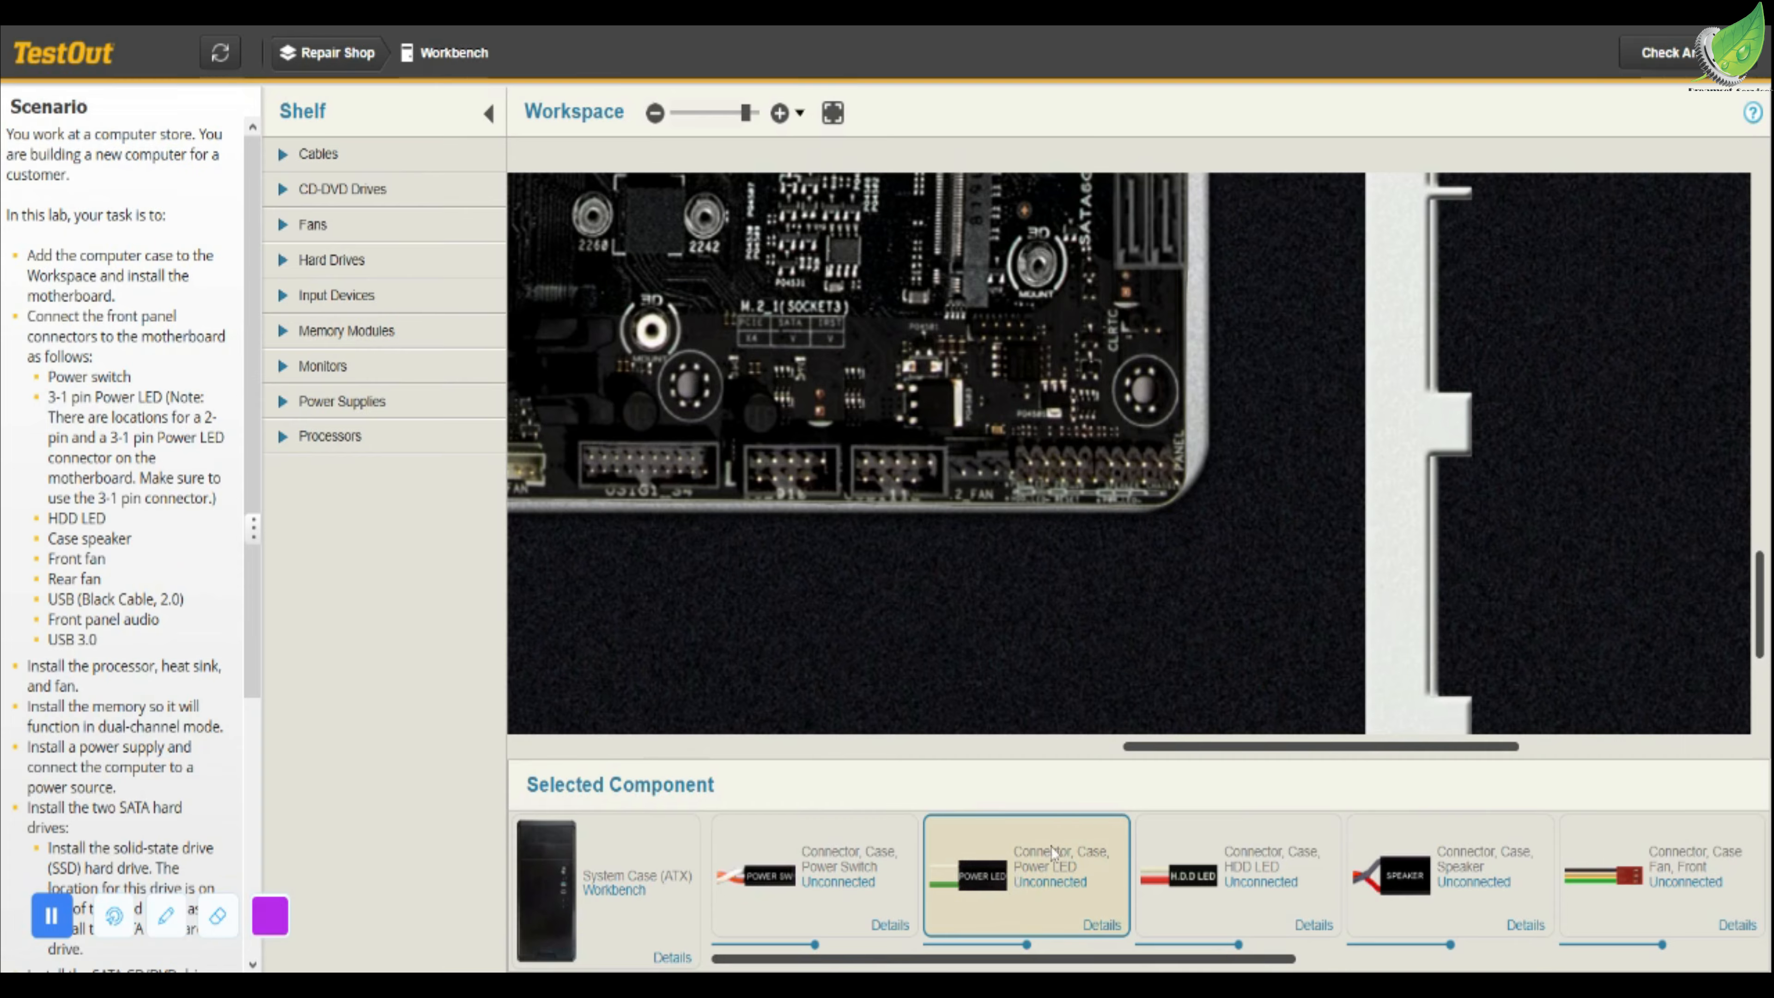
Connect the case's Power LED connector to the 3-1 pin header and its HDD LED connector to the motherboard's front panel header
drag(1048, 876, 1035, 459)
drag(1036, 458, 1031, 458)
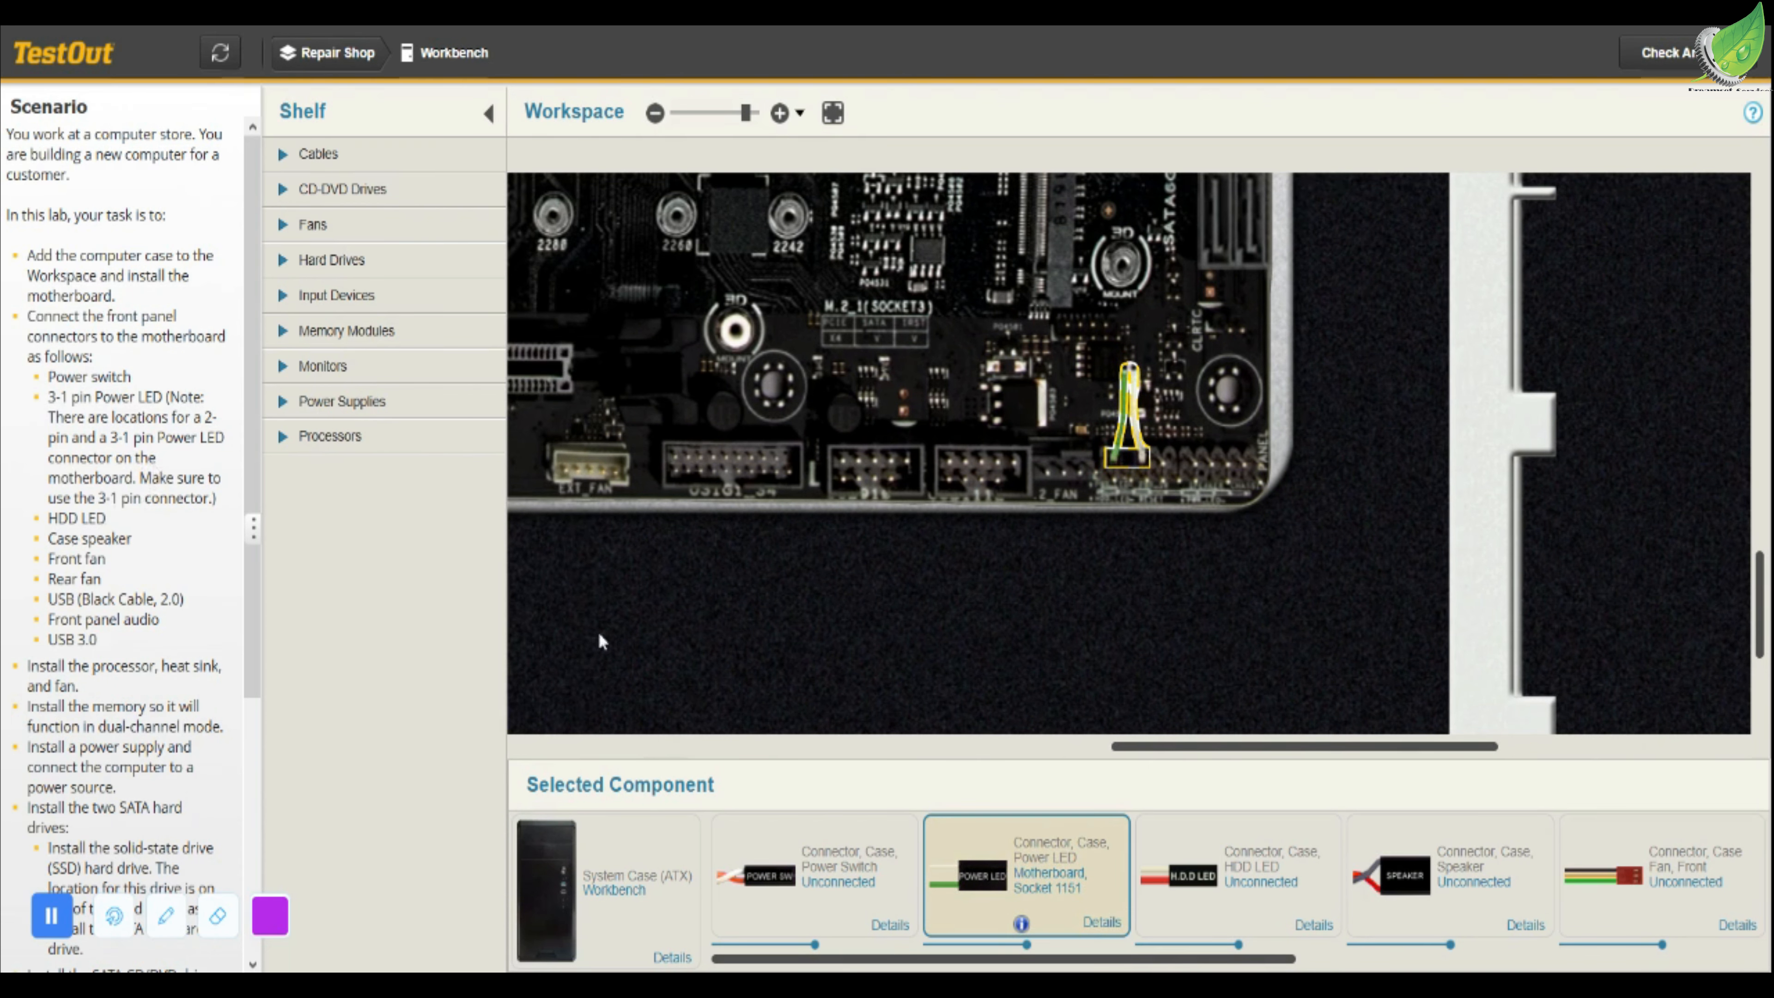
drag(1254, 883, 1112, 484)
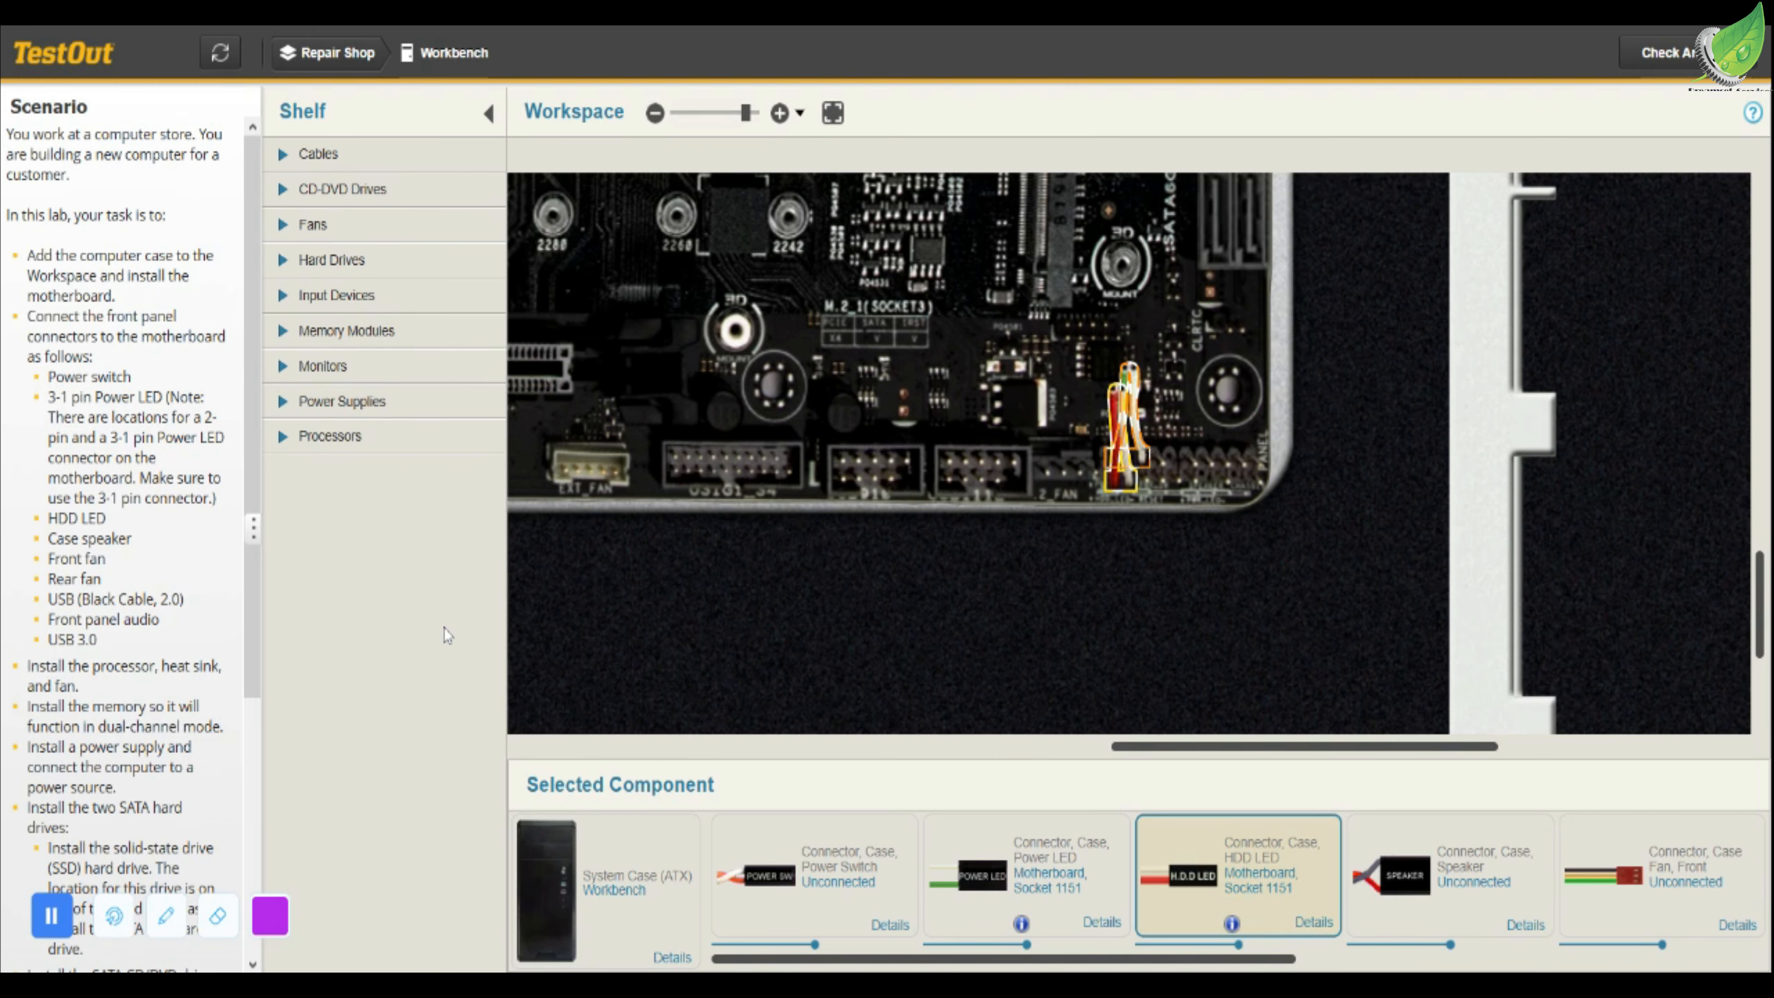
Connect the case speaker connector to the speaker pins on the motherboard's front panel header
click(1425, 885)
drag(1425, 885, 1217, 356)
scroll(1241, 548, down, 2)
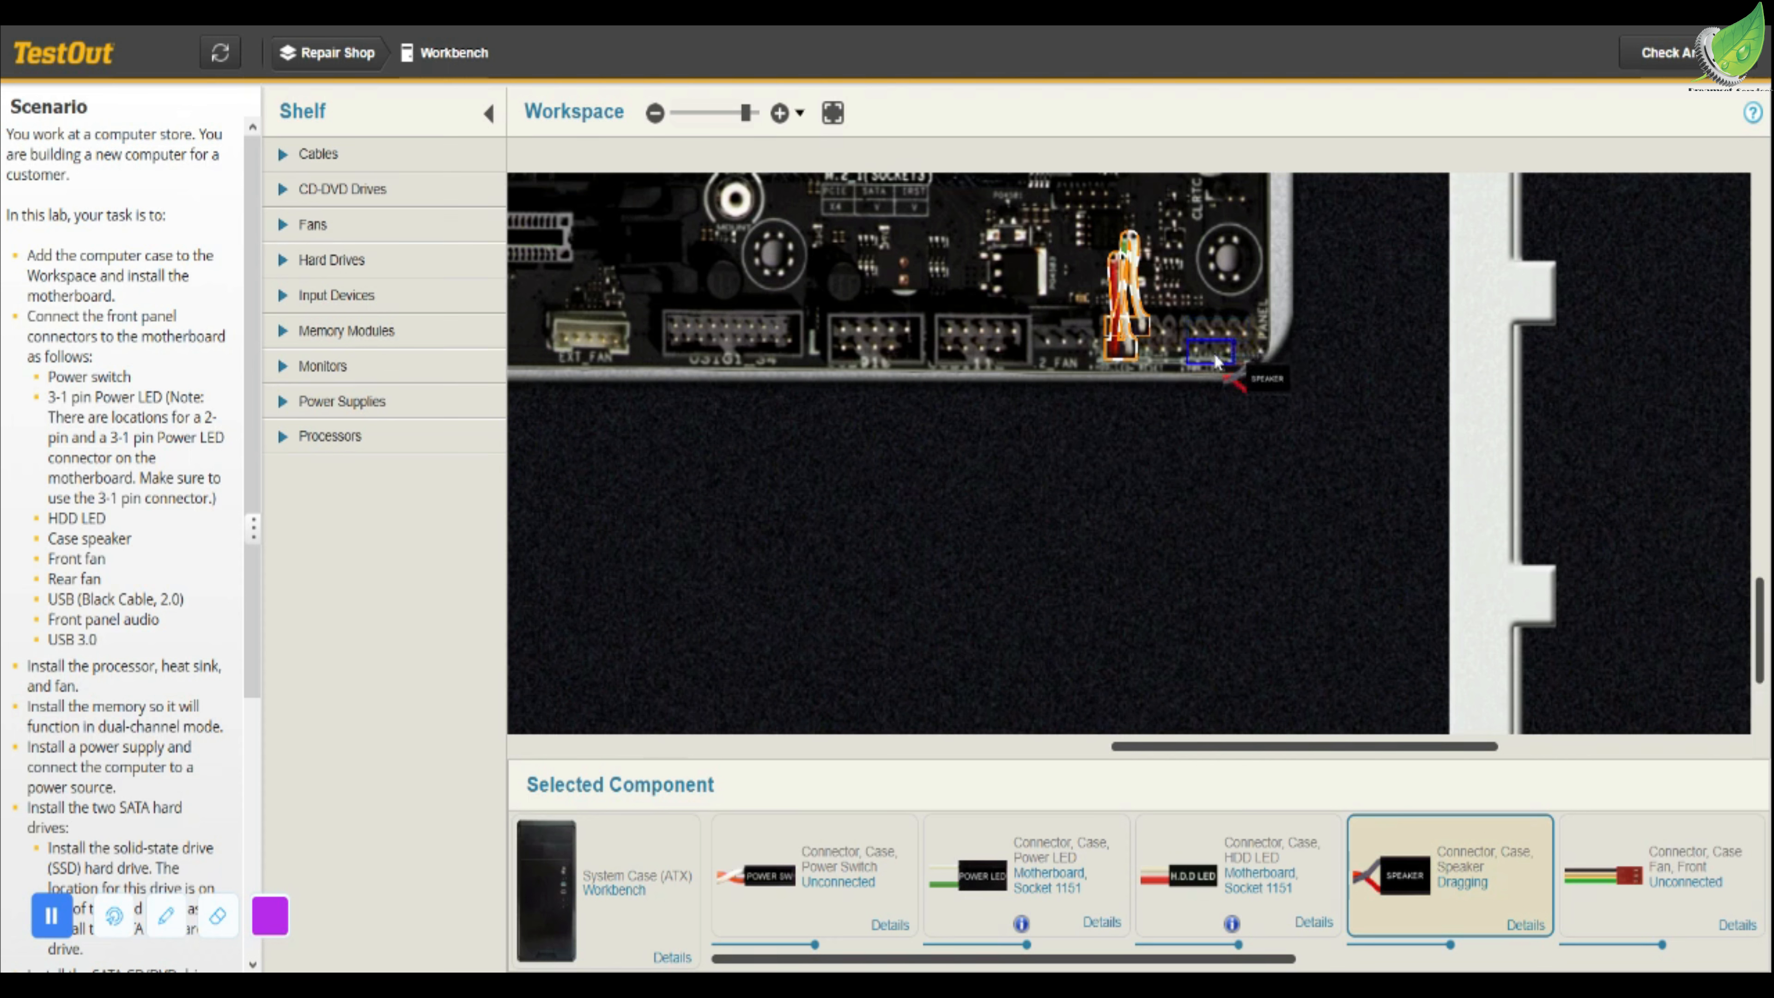
drag(1217, 356, 1208, 336)
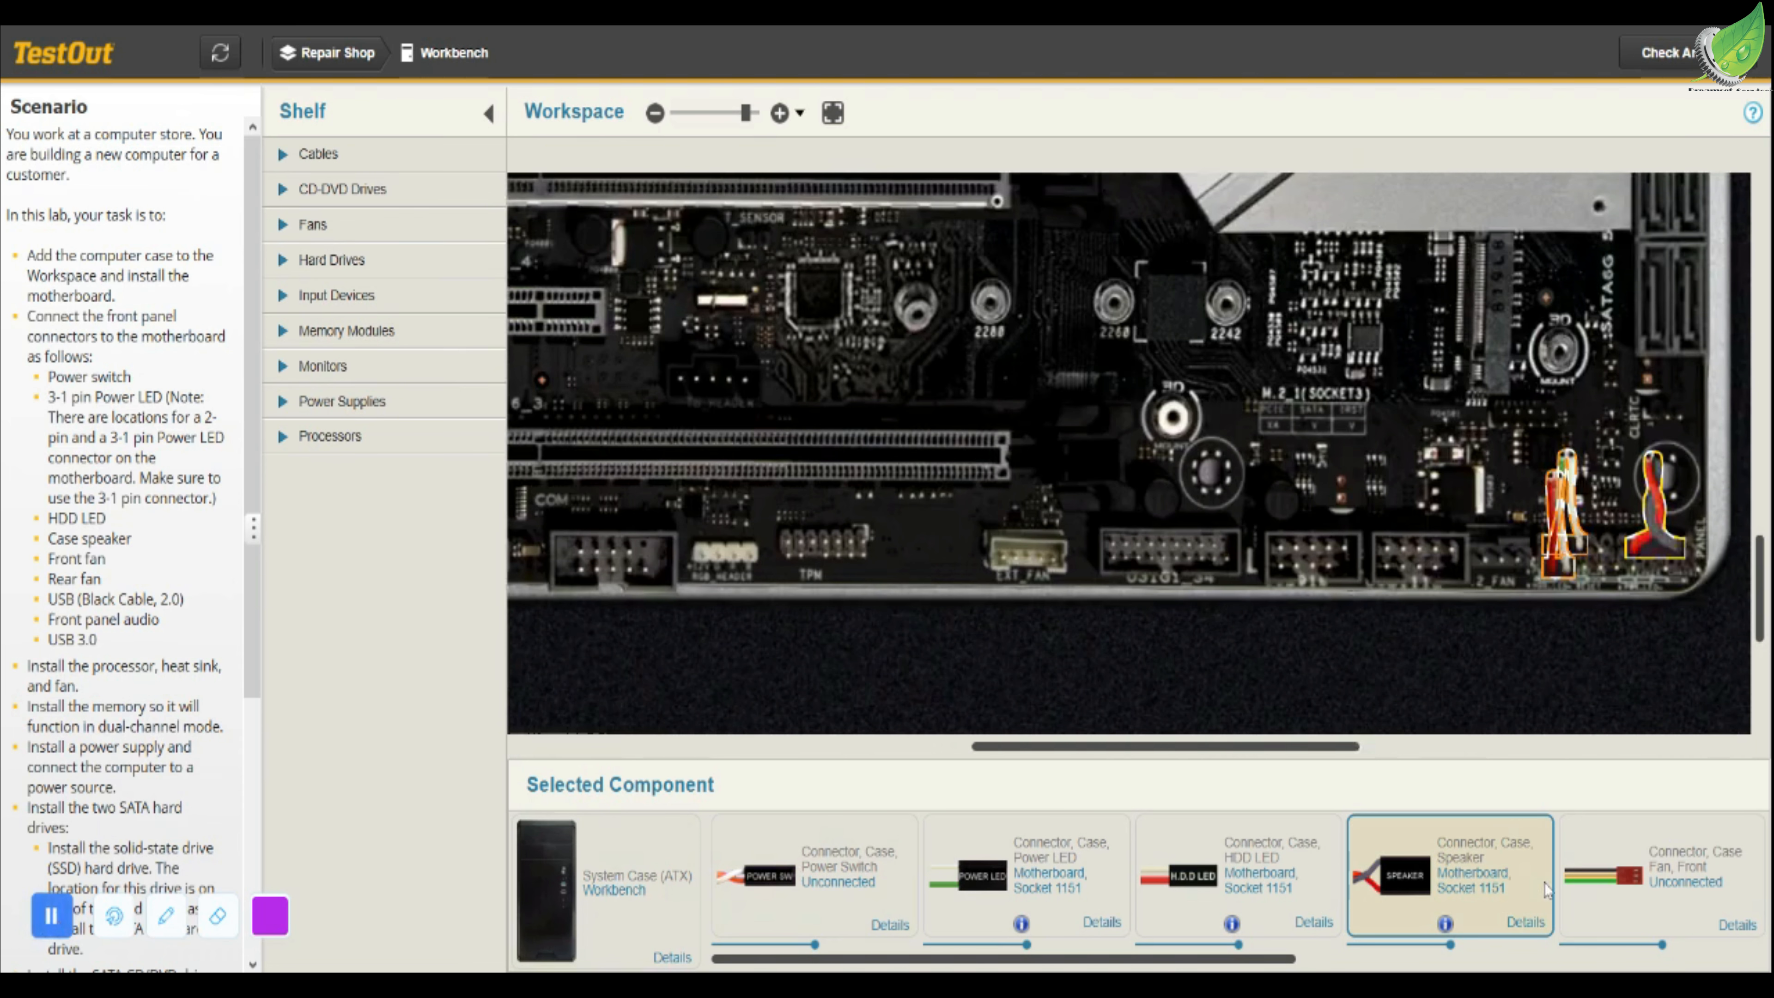
Connect the front case fan to the EXT_FAN header and the rear case fan to the fan header beside the memory slots
mouse_move(1639, 907)
mouse_down()
mouse_move(1528, 795)
mouse_move(1279, 689)
mouse_move(1116, 570)
mouse_move(1028, 452)
mouse_up()
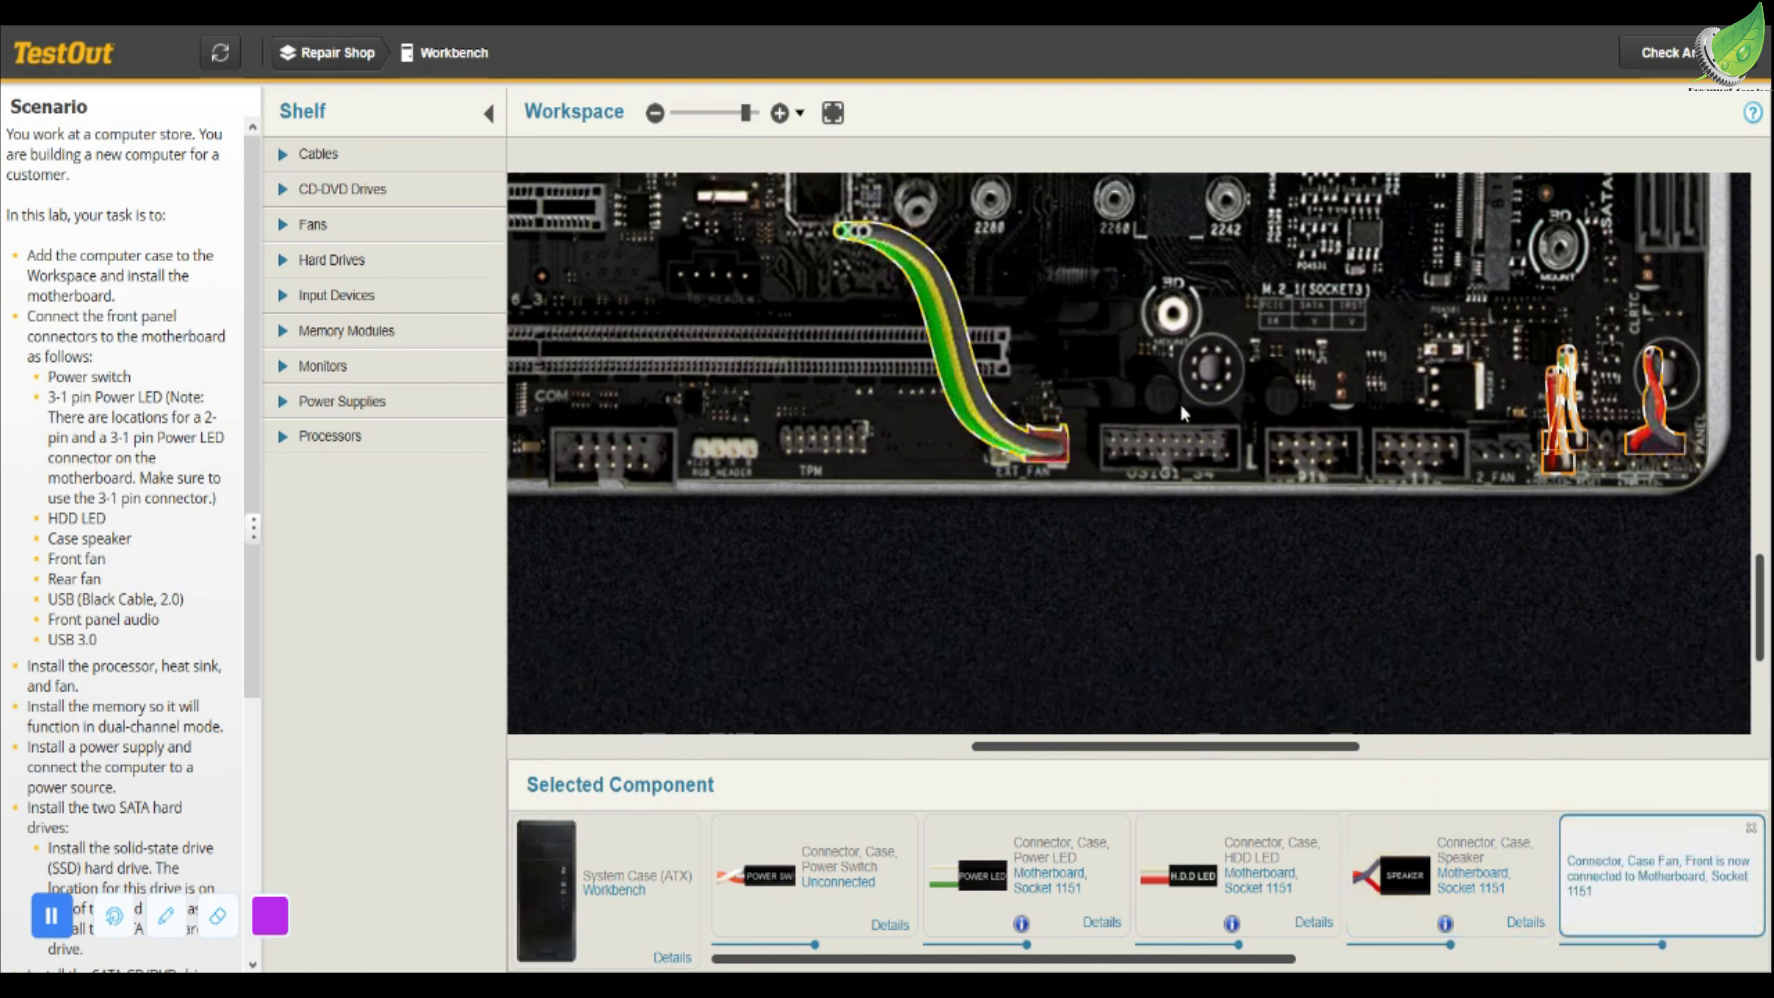
scroll(1724, 206, up, 10)
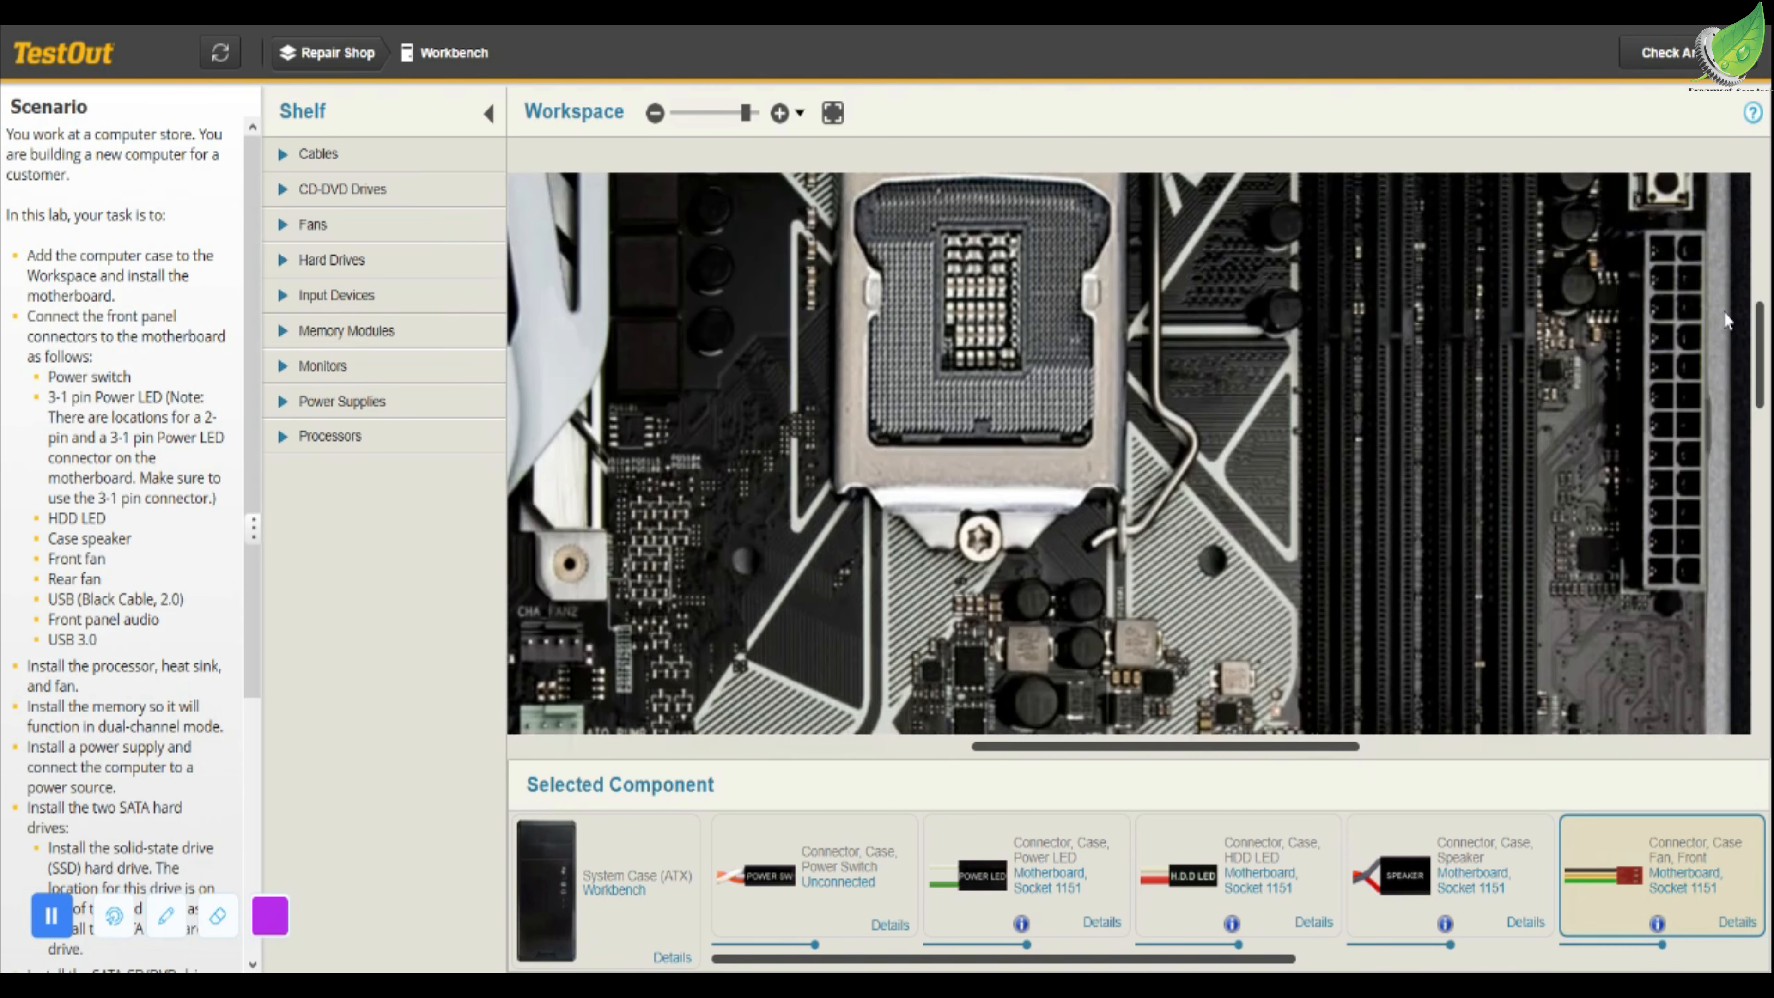
scroll(1722, 206, up, 5)
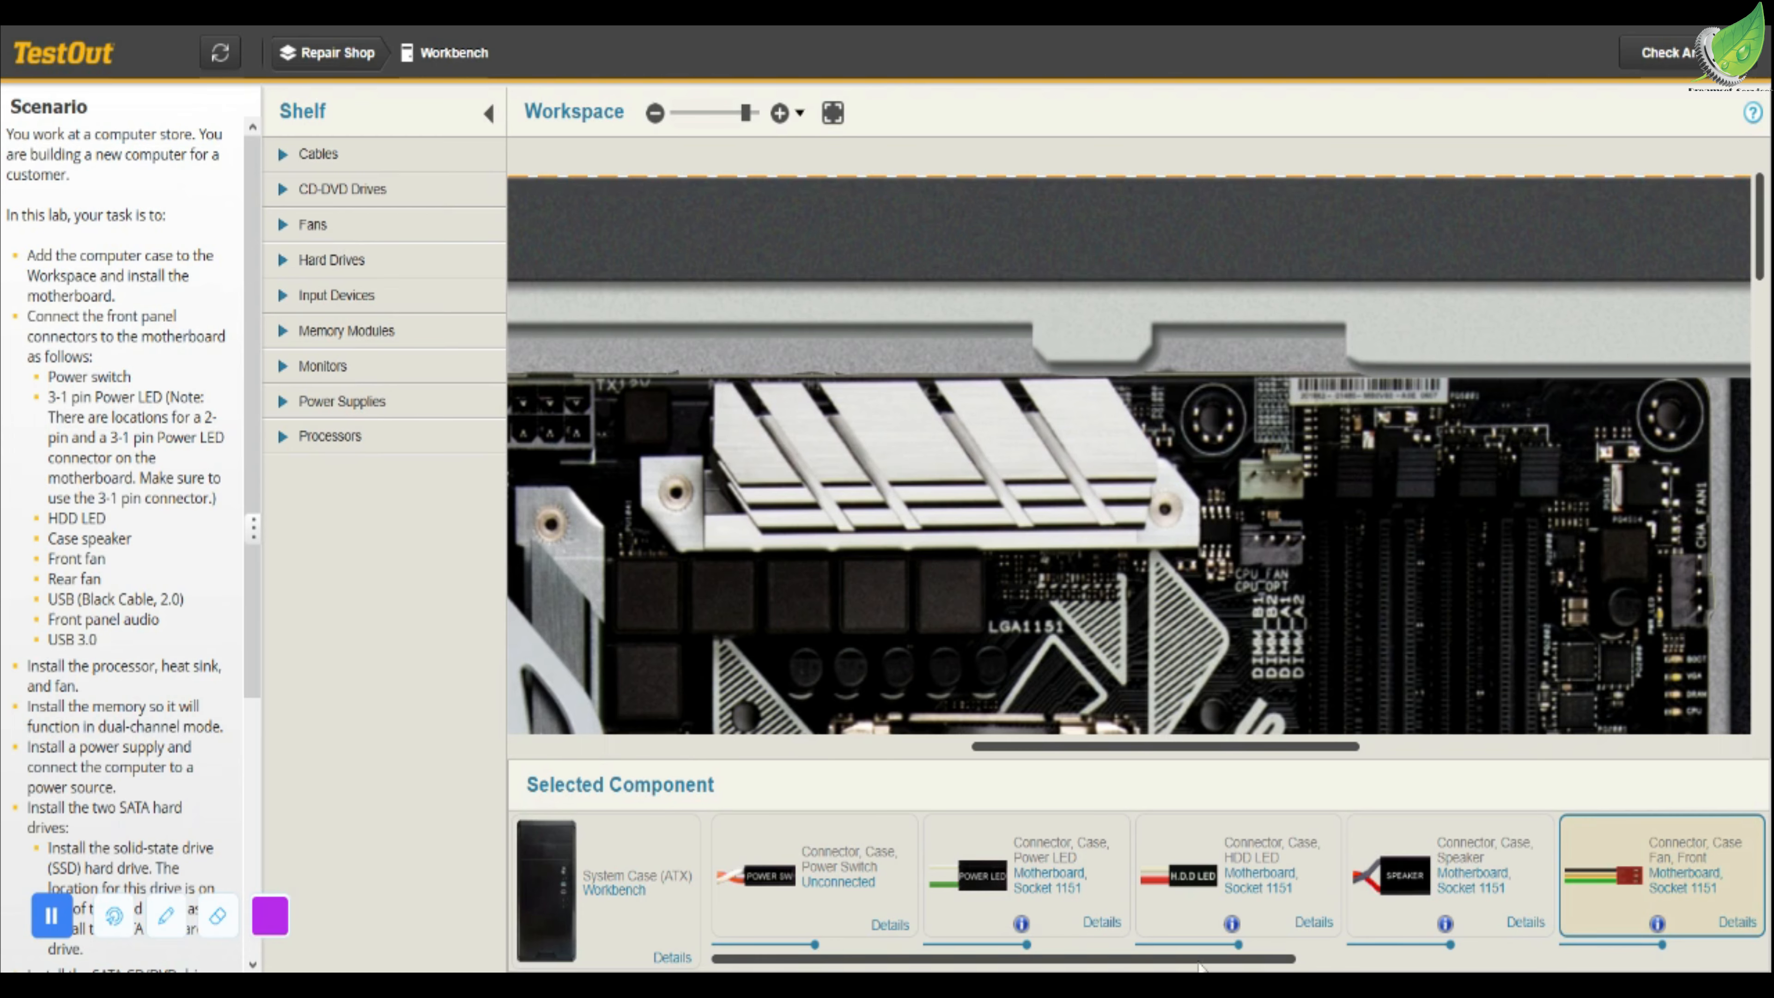
drag(1200, 965, 1369, 964)
drag(1526, 877, 1256, 495)
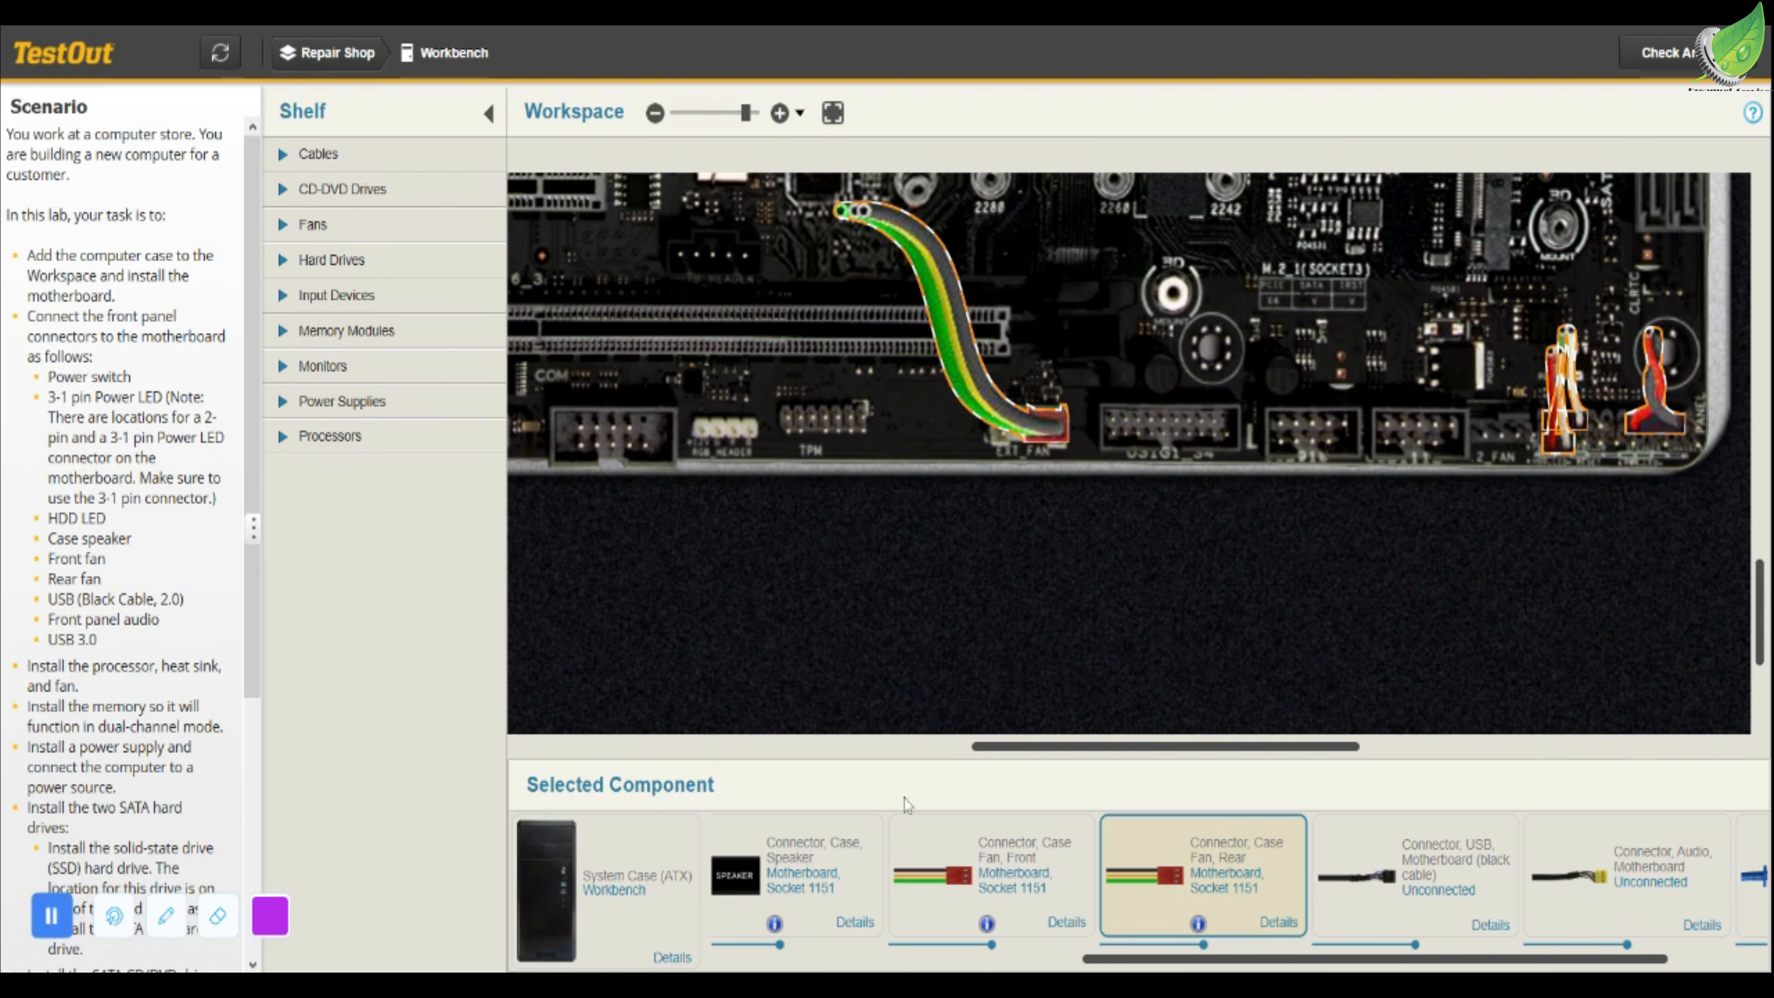
Connect the black USB 2.0 cable and the front panel audio cable to their headers along the motherboard's lower edge
drag(1402, 882, 1319, 432)
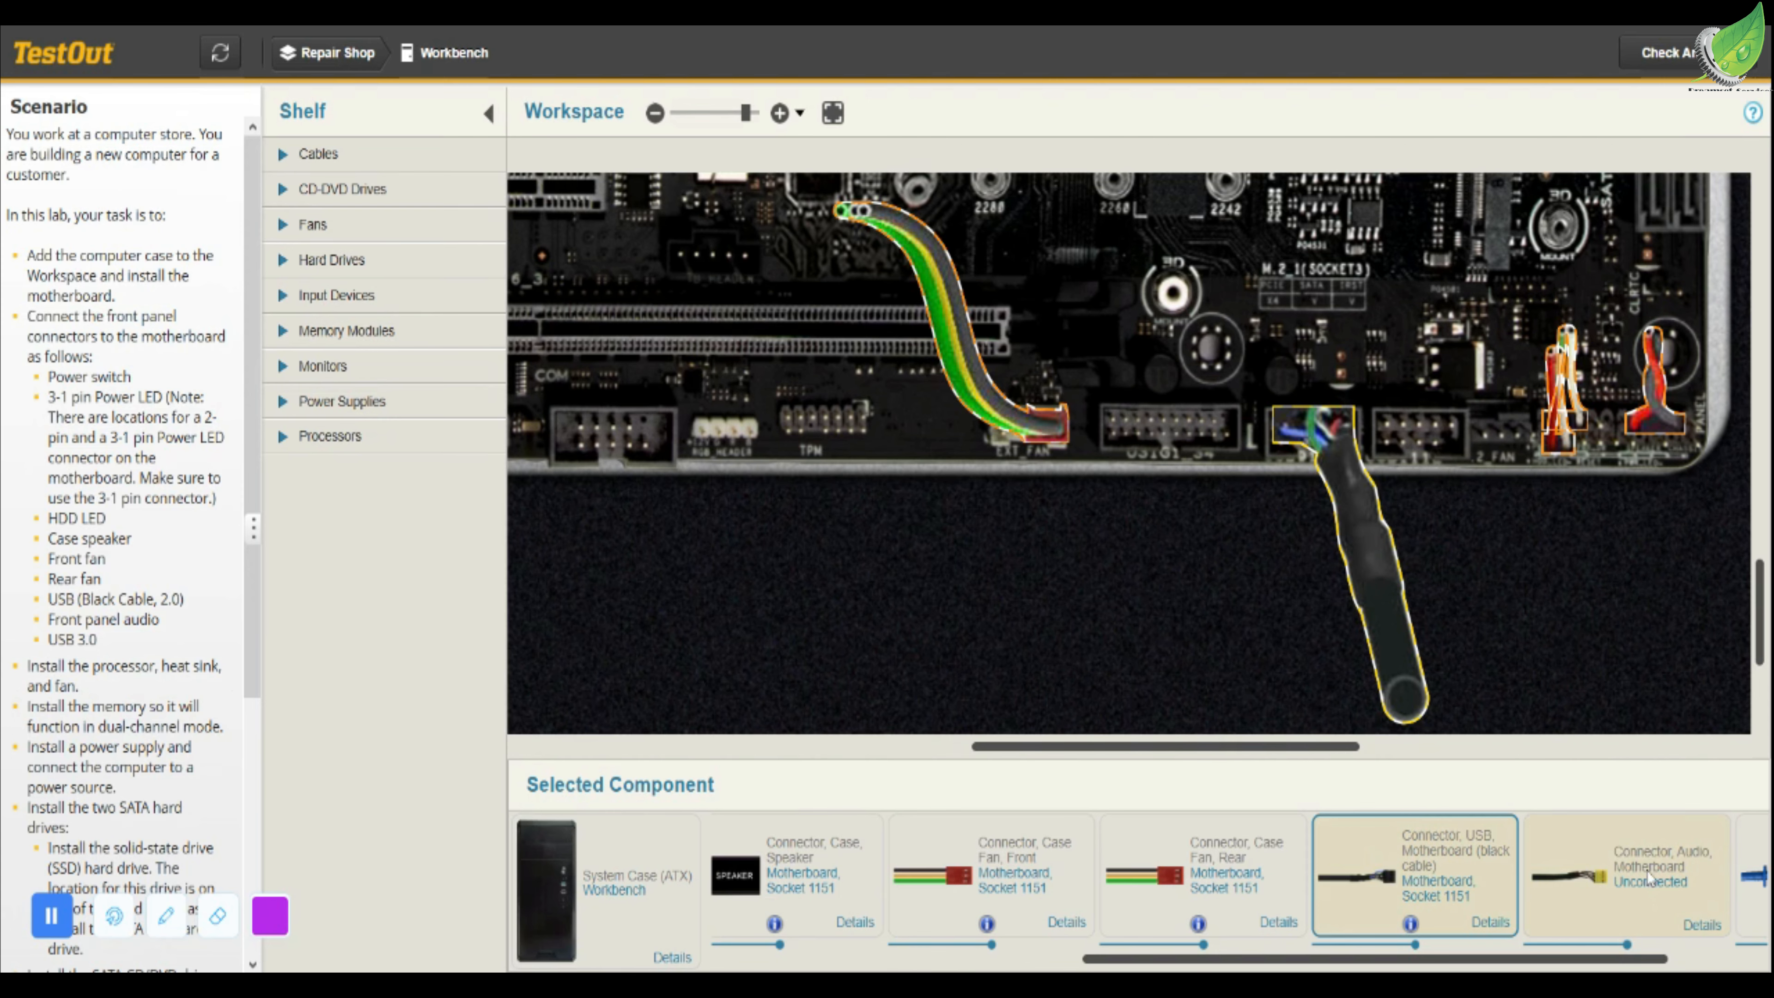
drag(838, 594, 1402, 481)
drag(1647, 871, 1032, 318)
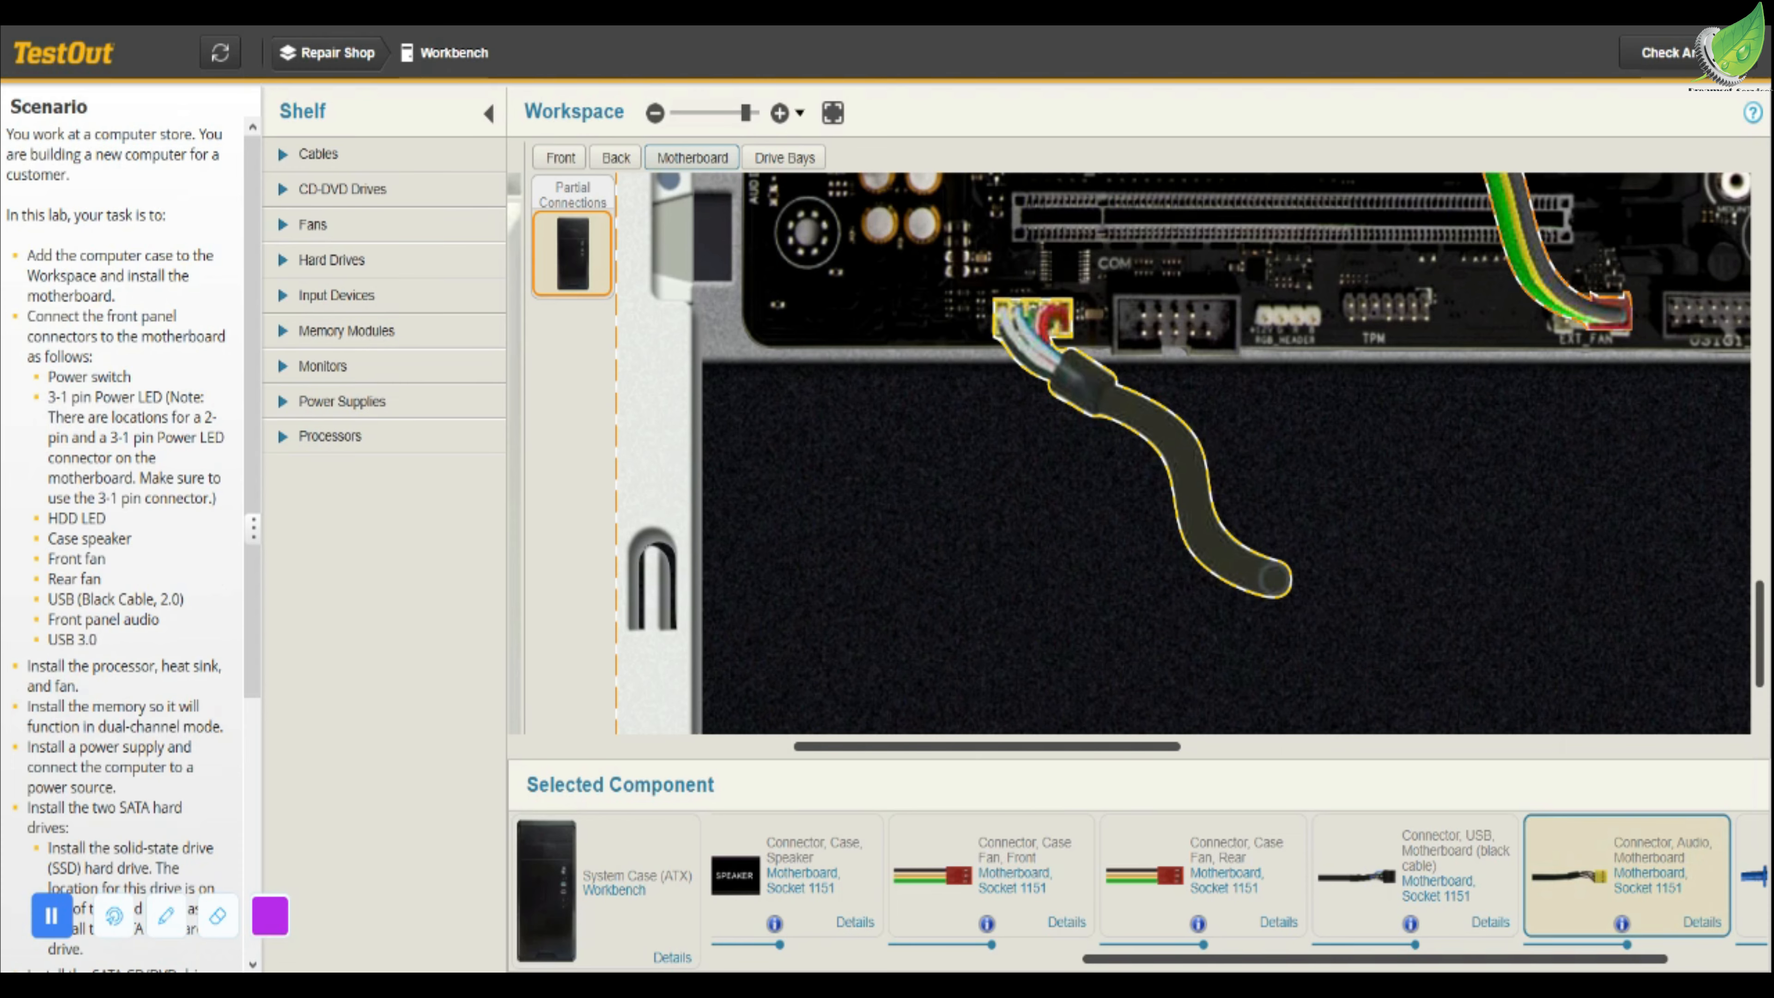
Connect the blue USB 3.0 cable to the U31G1_12 header above the motherboard's SATA ports
scroll(1237, 882, right, 3)
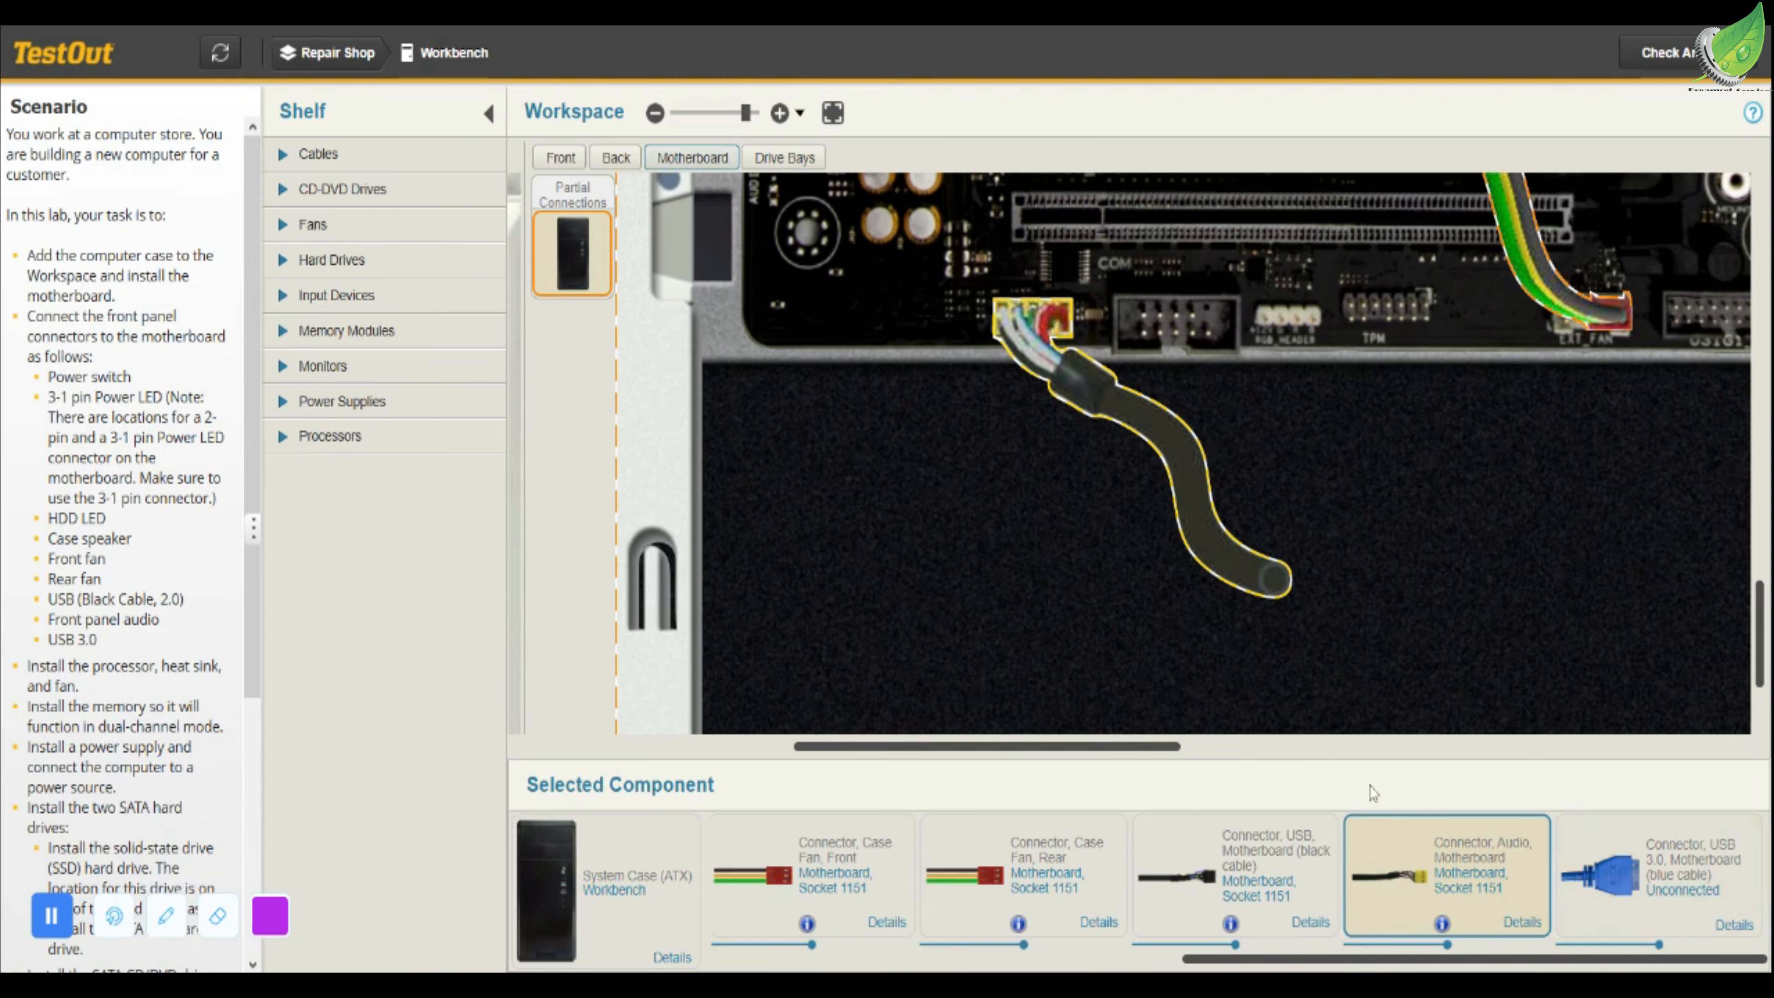
drag(1151, 748, 1568, 776)
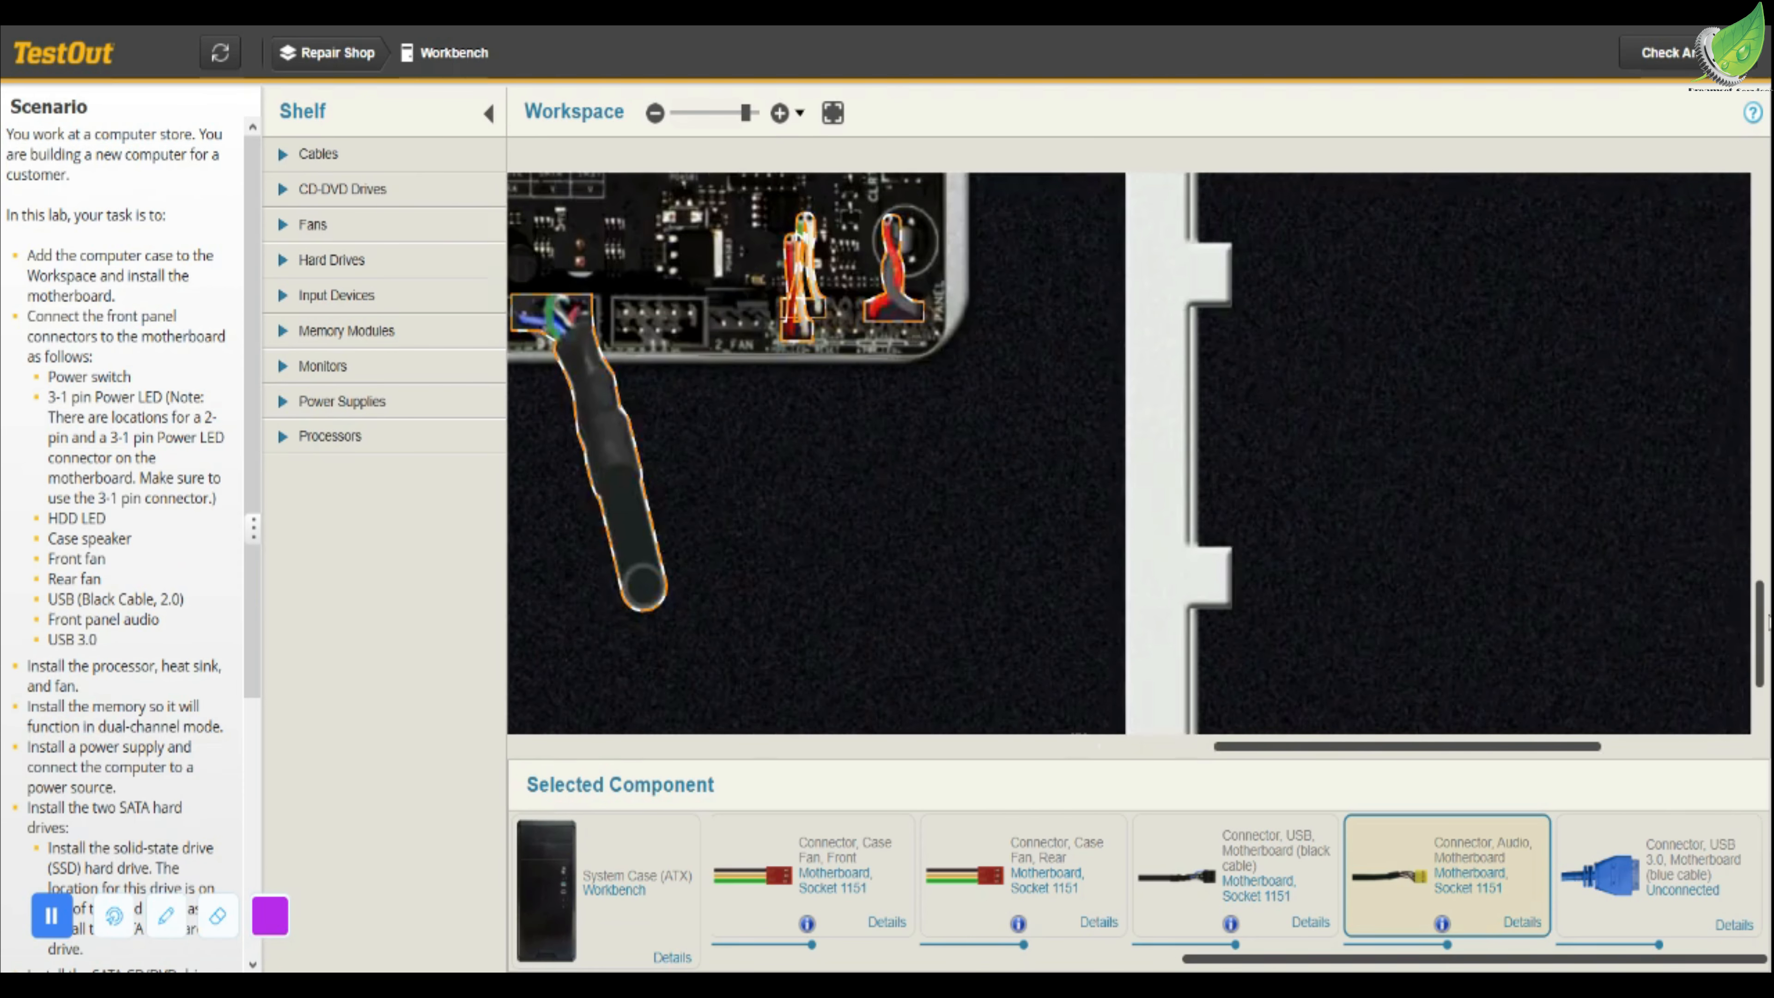
drag(1766, 622, 1717, 559)
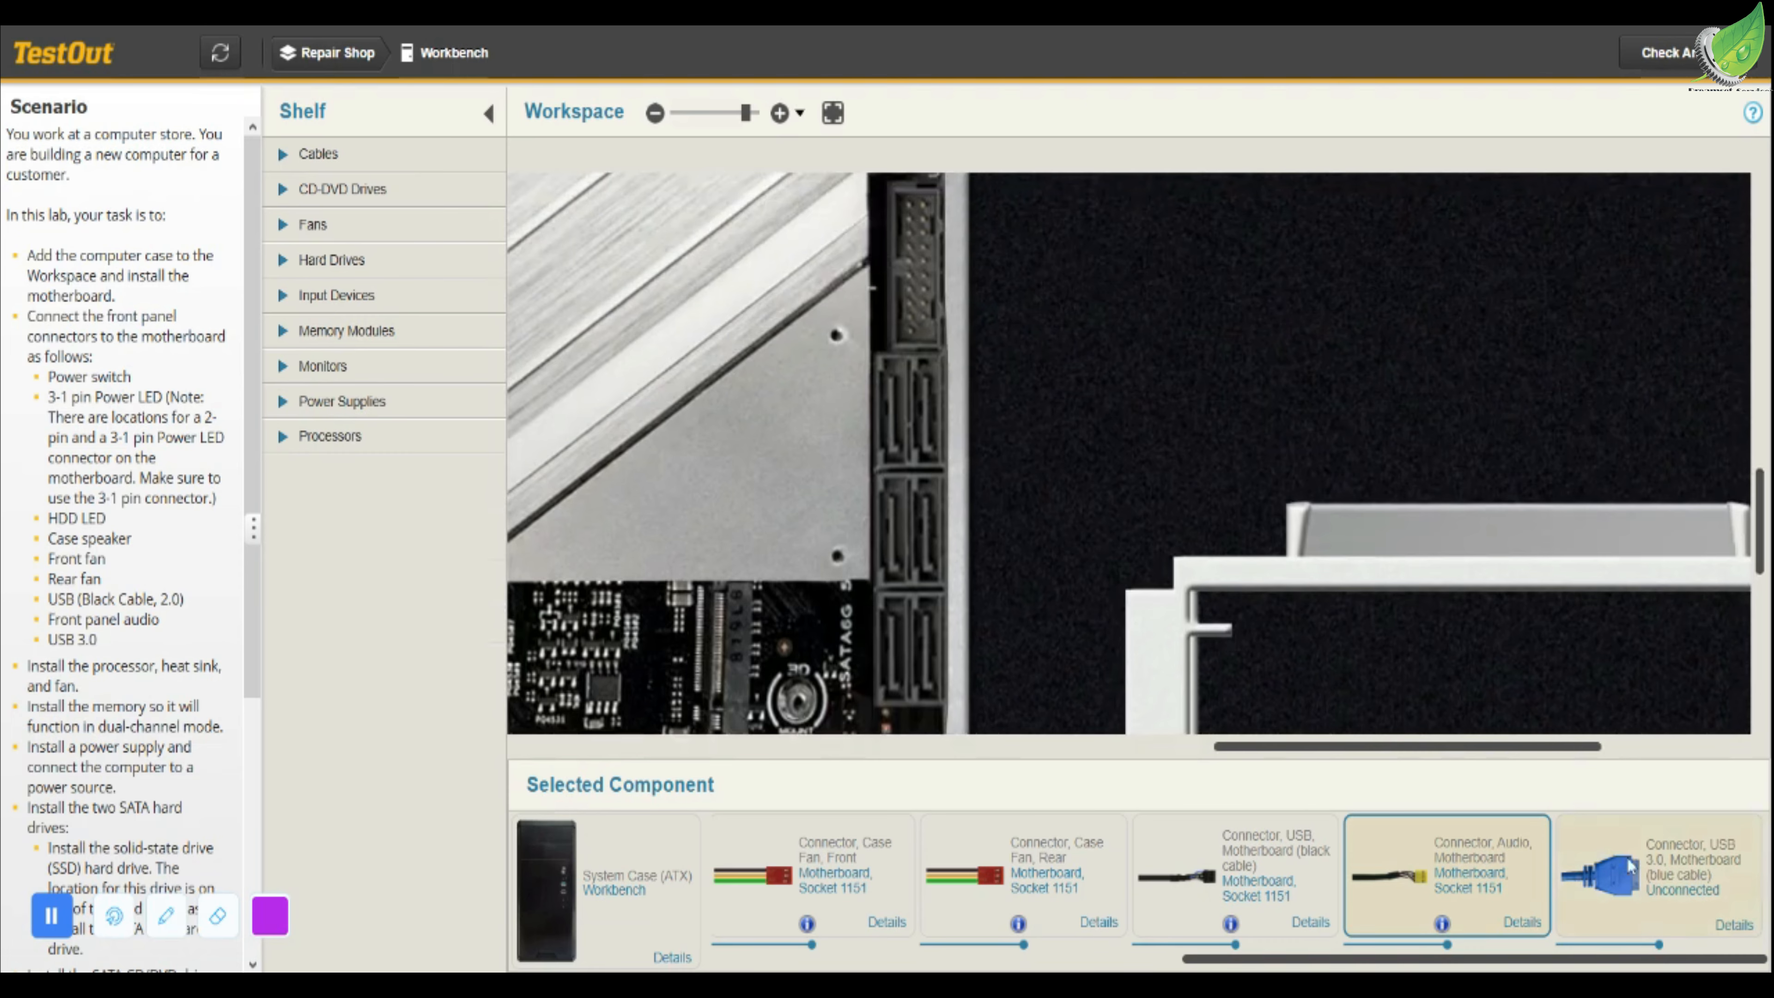
drag(1632, 867, 888, 318)
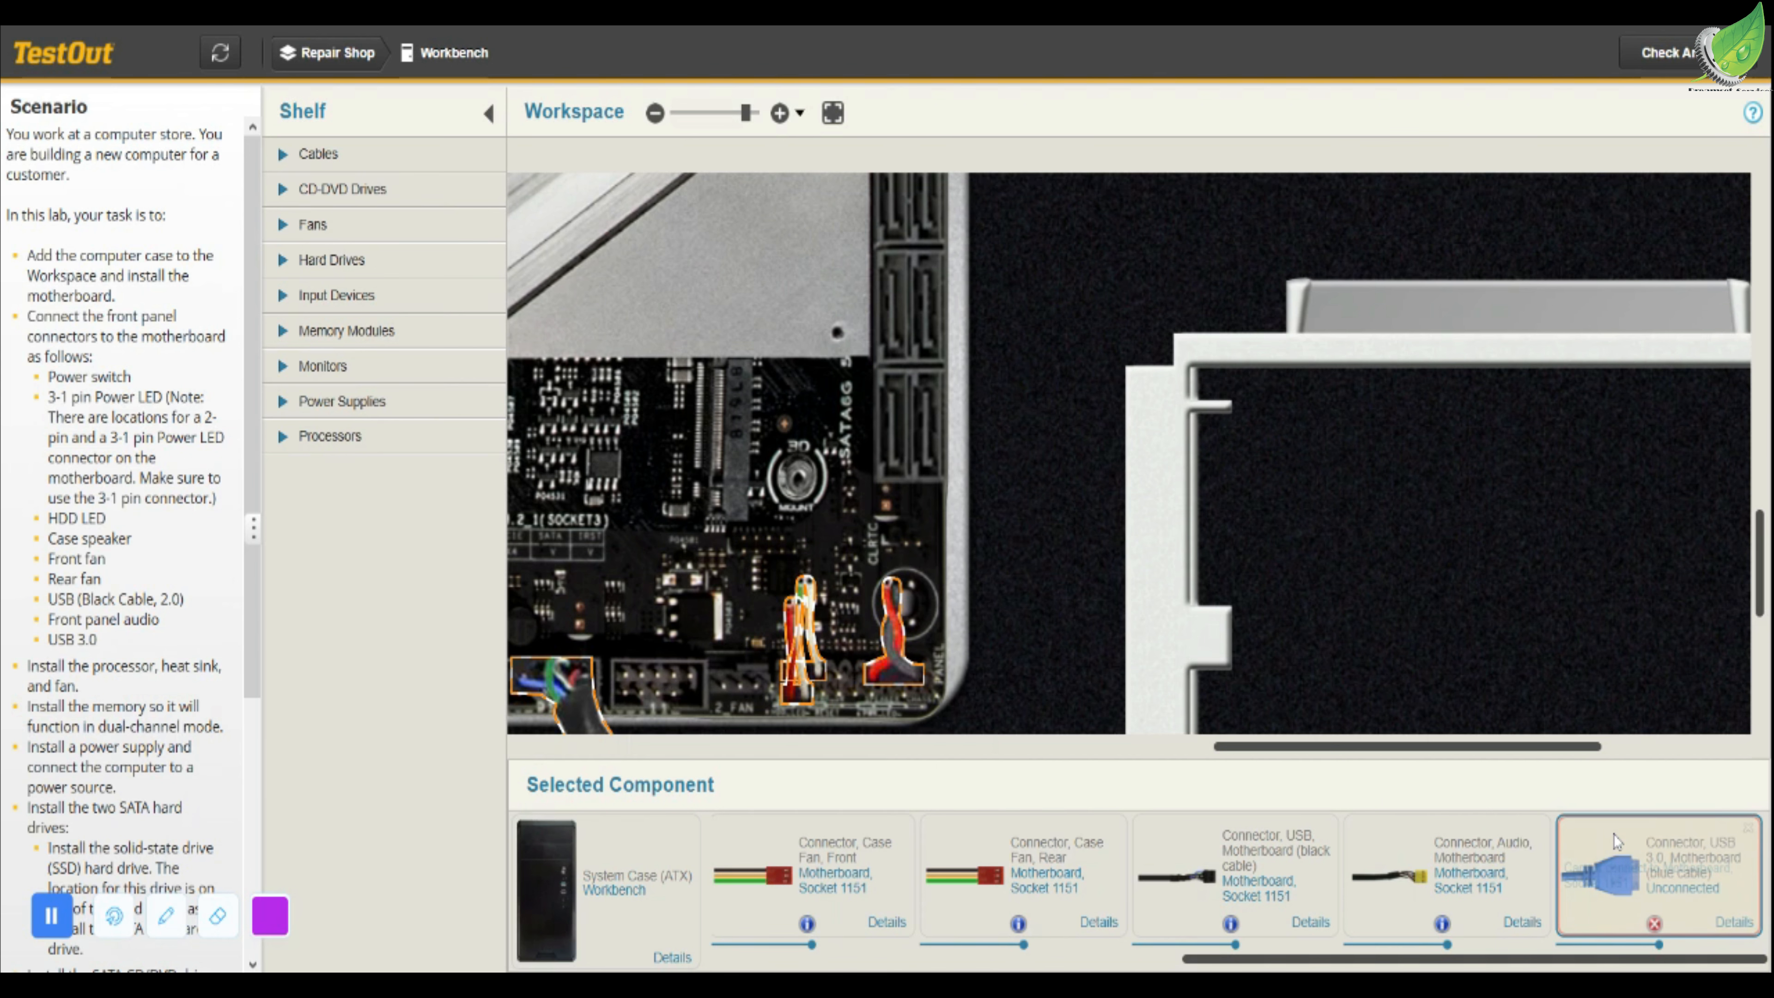
drag(1759, 564, 1760, 501)
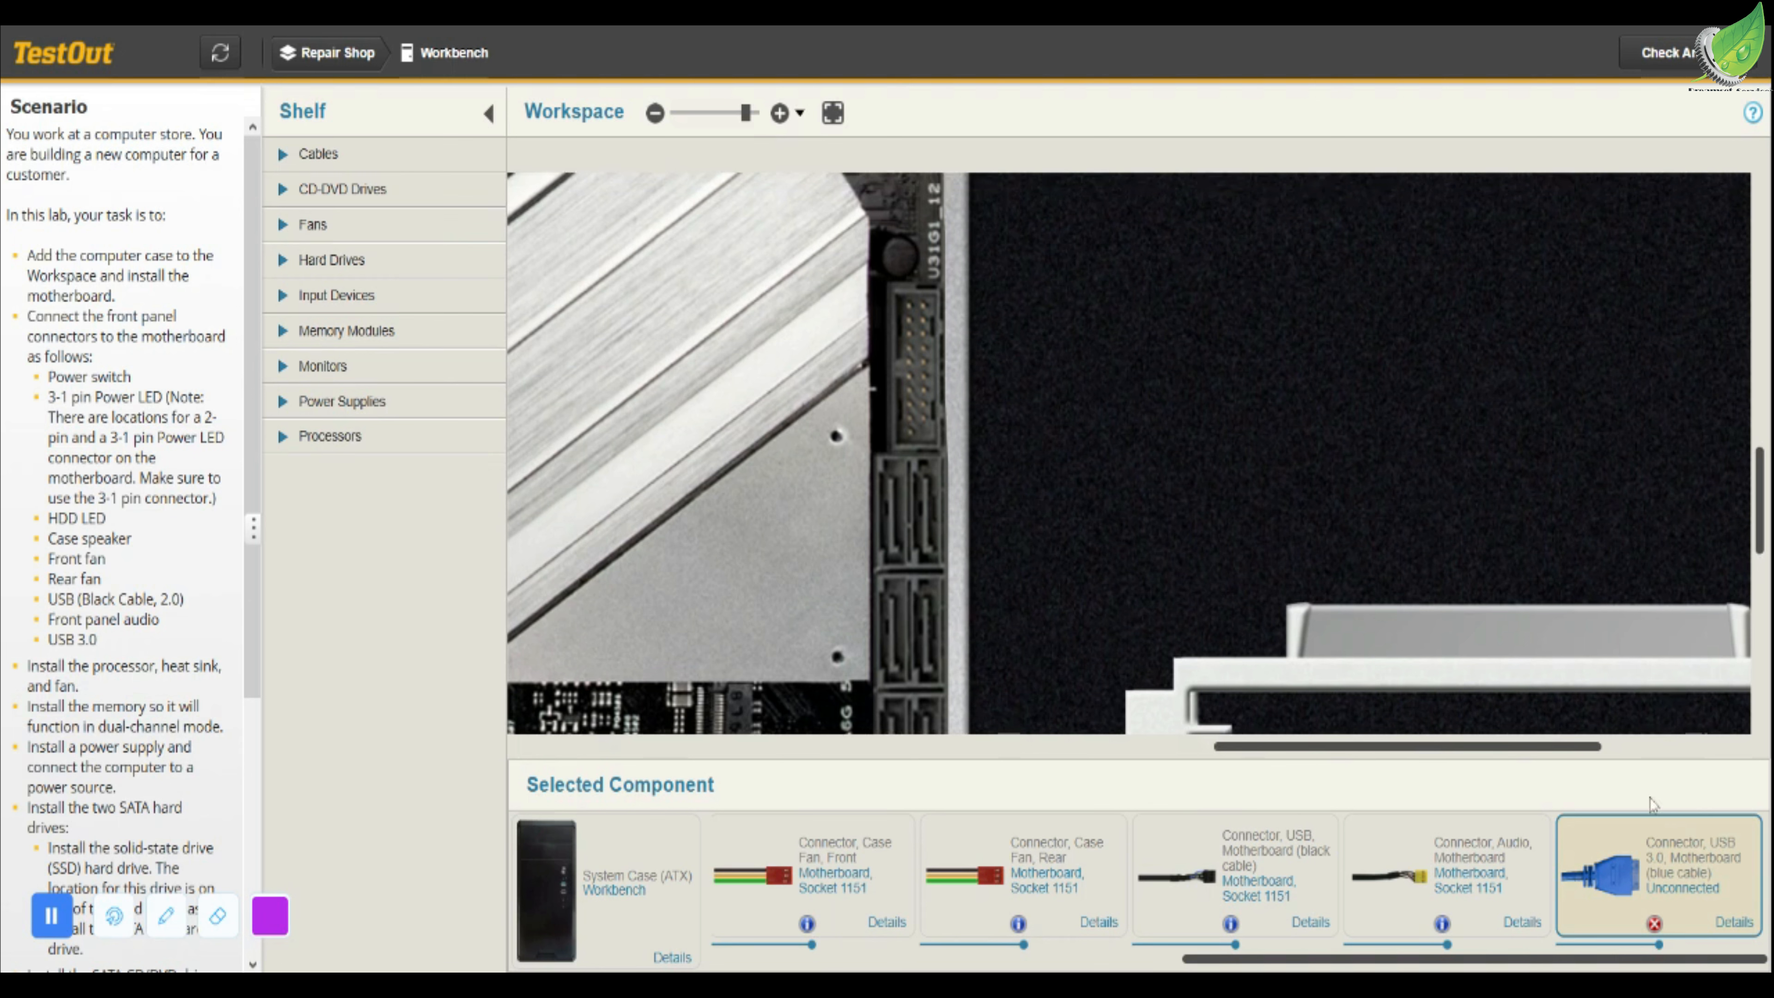
mouse_move(1628, 860)
mouse_down()
mouse_move(1518, 720)
mouse_move(927, 286)
mouse_move(910, 300)
mouse_up()
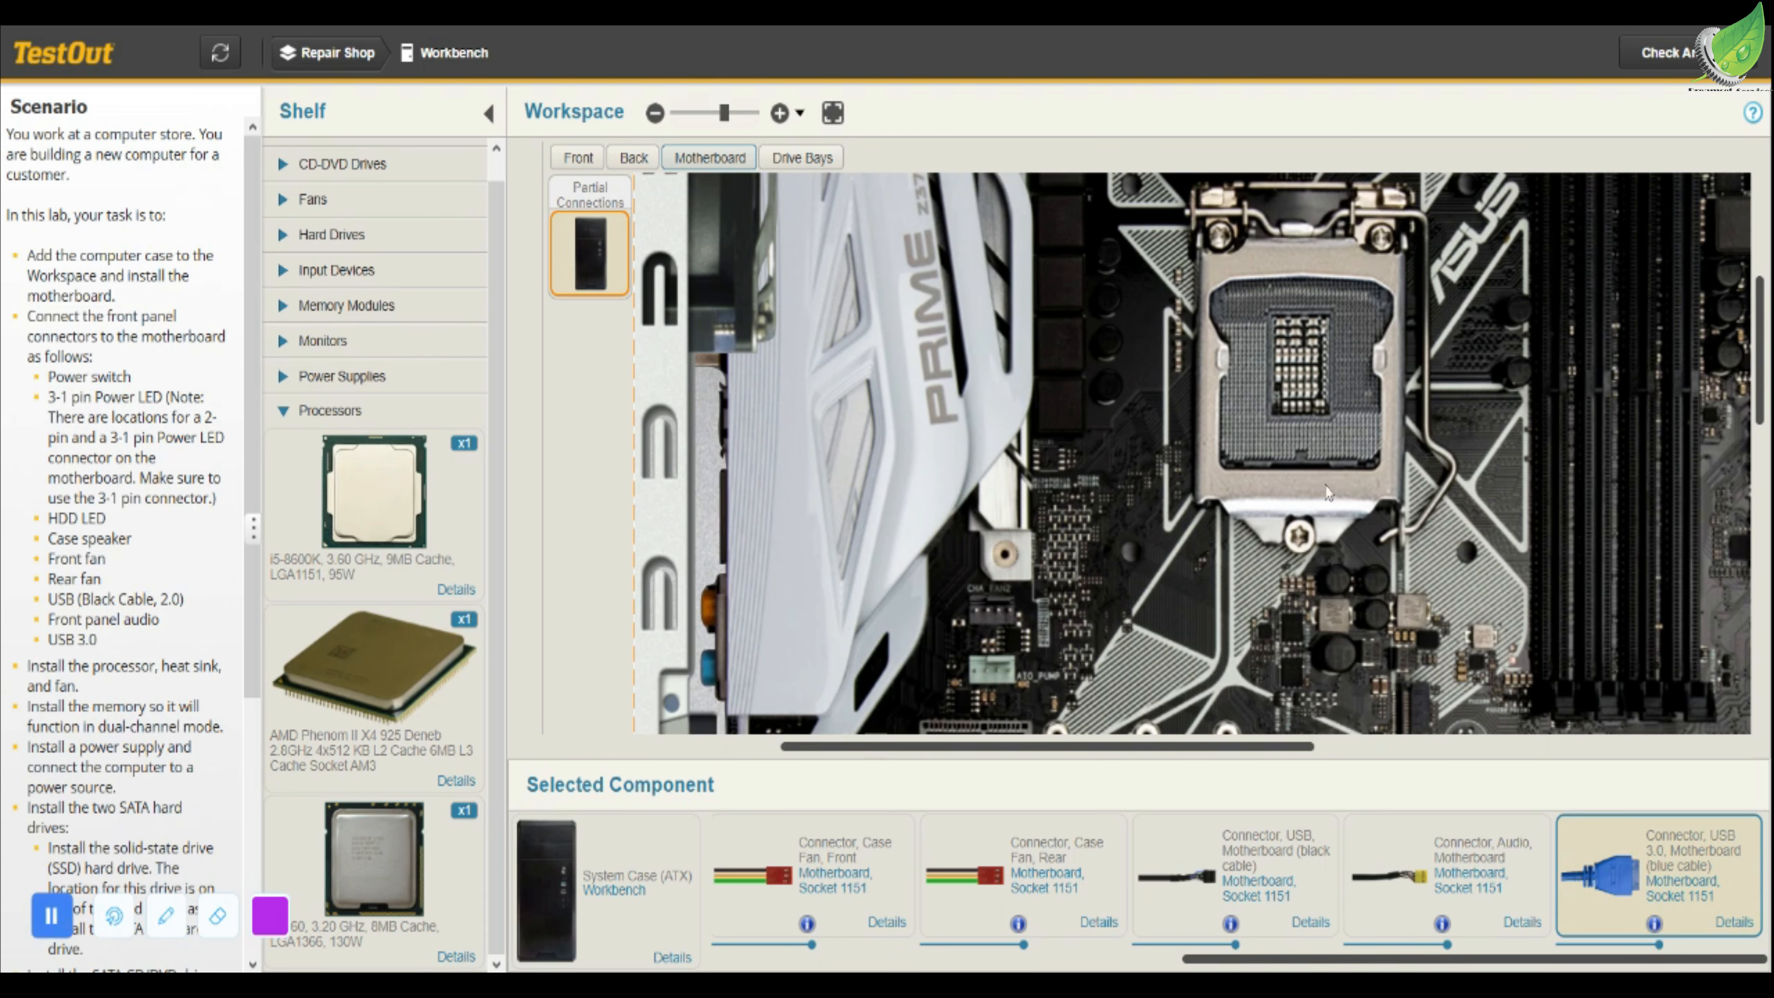
Install the i5-8600K LGA1151 processor in the motherboard's CPU socket
click(1373, 208)
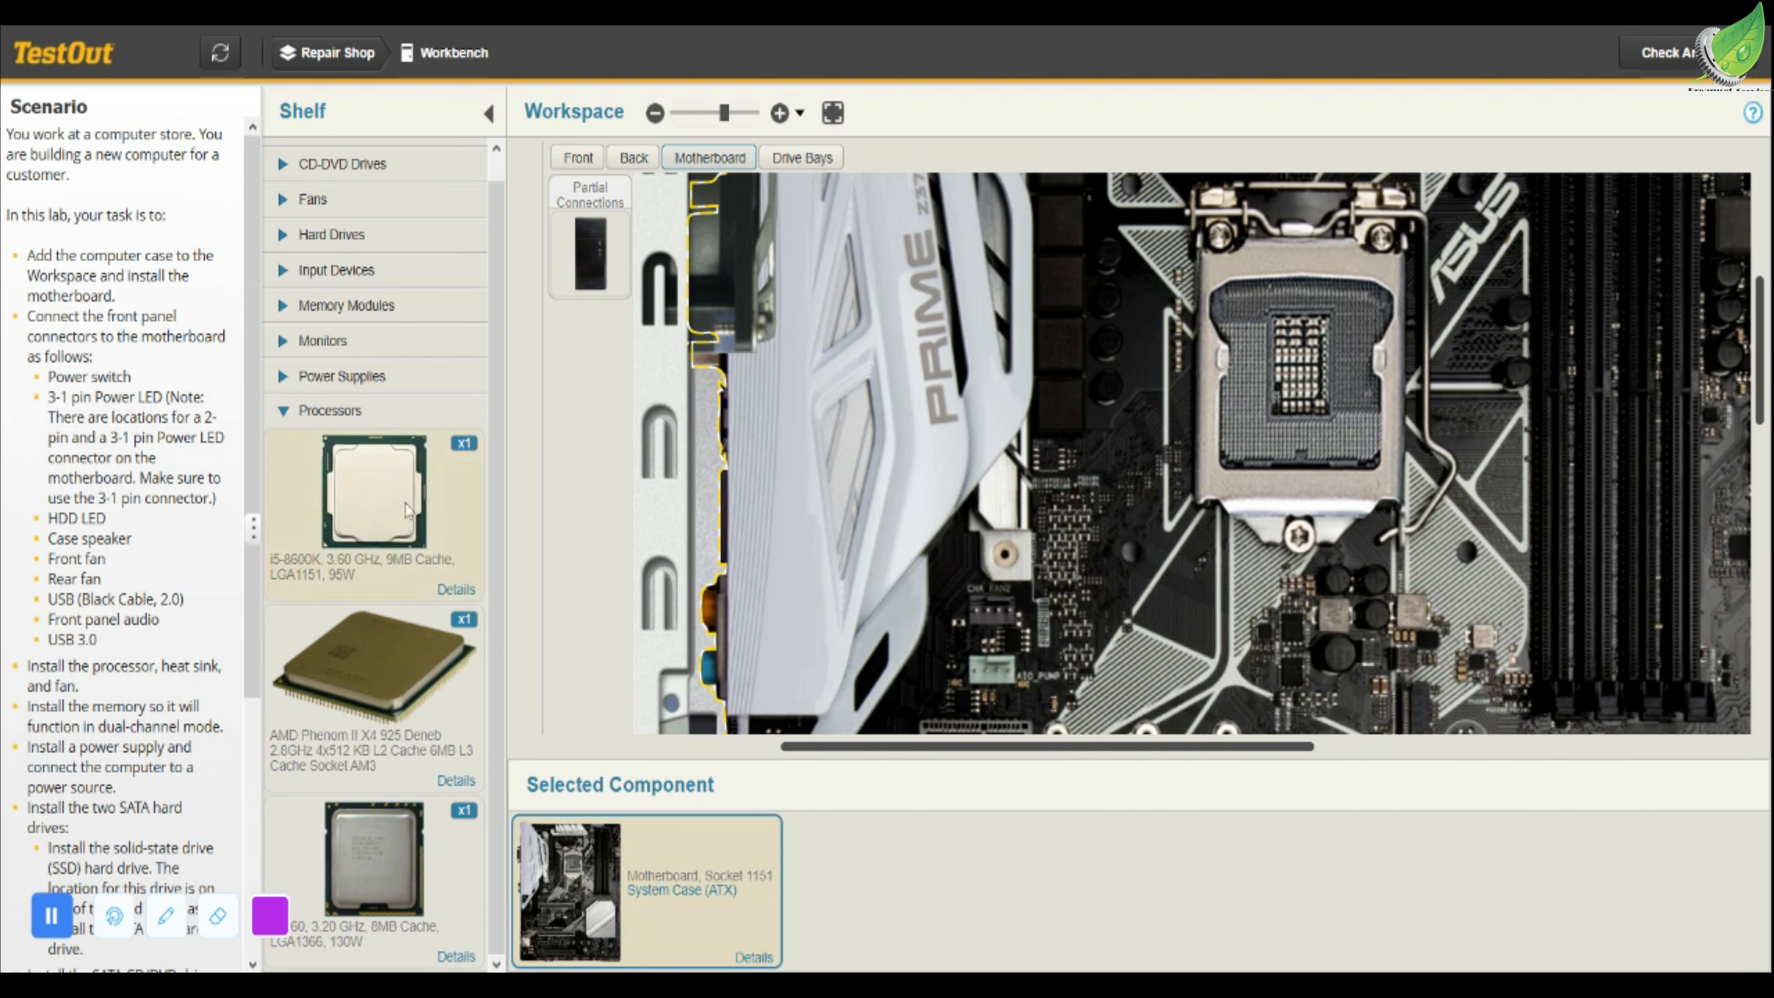
click(448, 503)
drag(448, 503, 1297, 352)
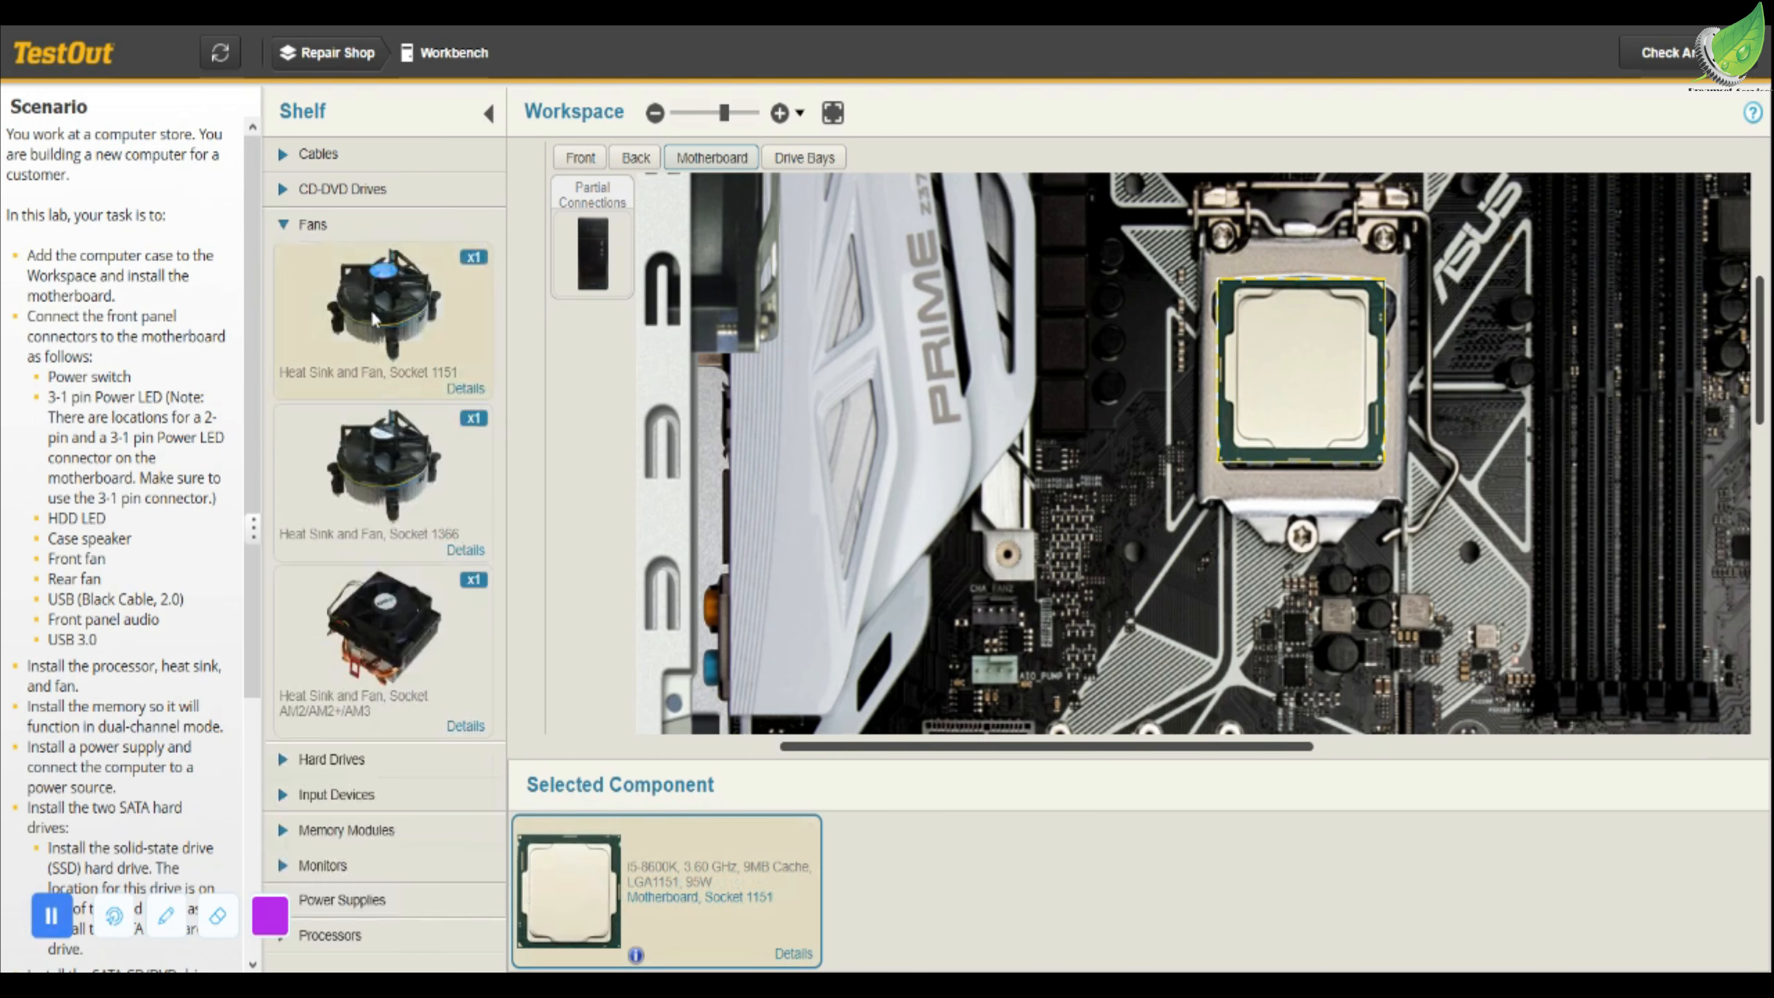
Mount the Socket 1151 heat sink and fan on the processor
drag(374, 319, 1287, 363)
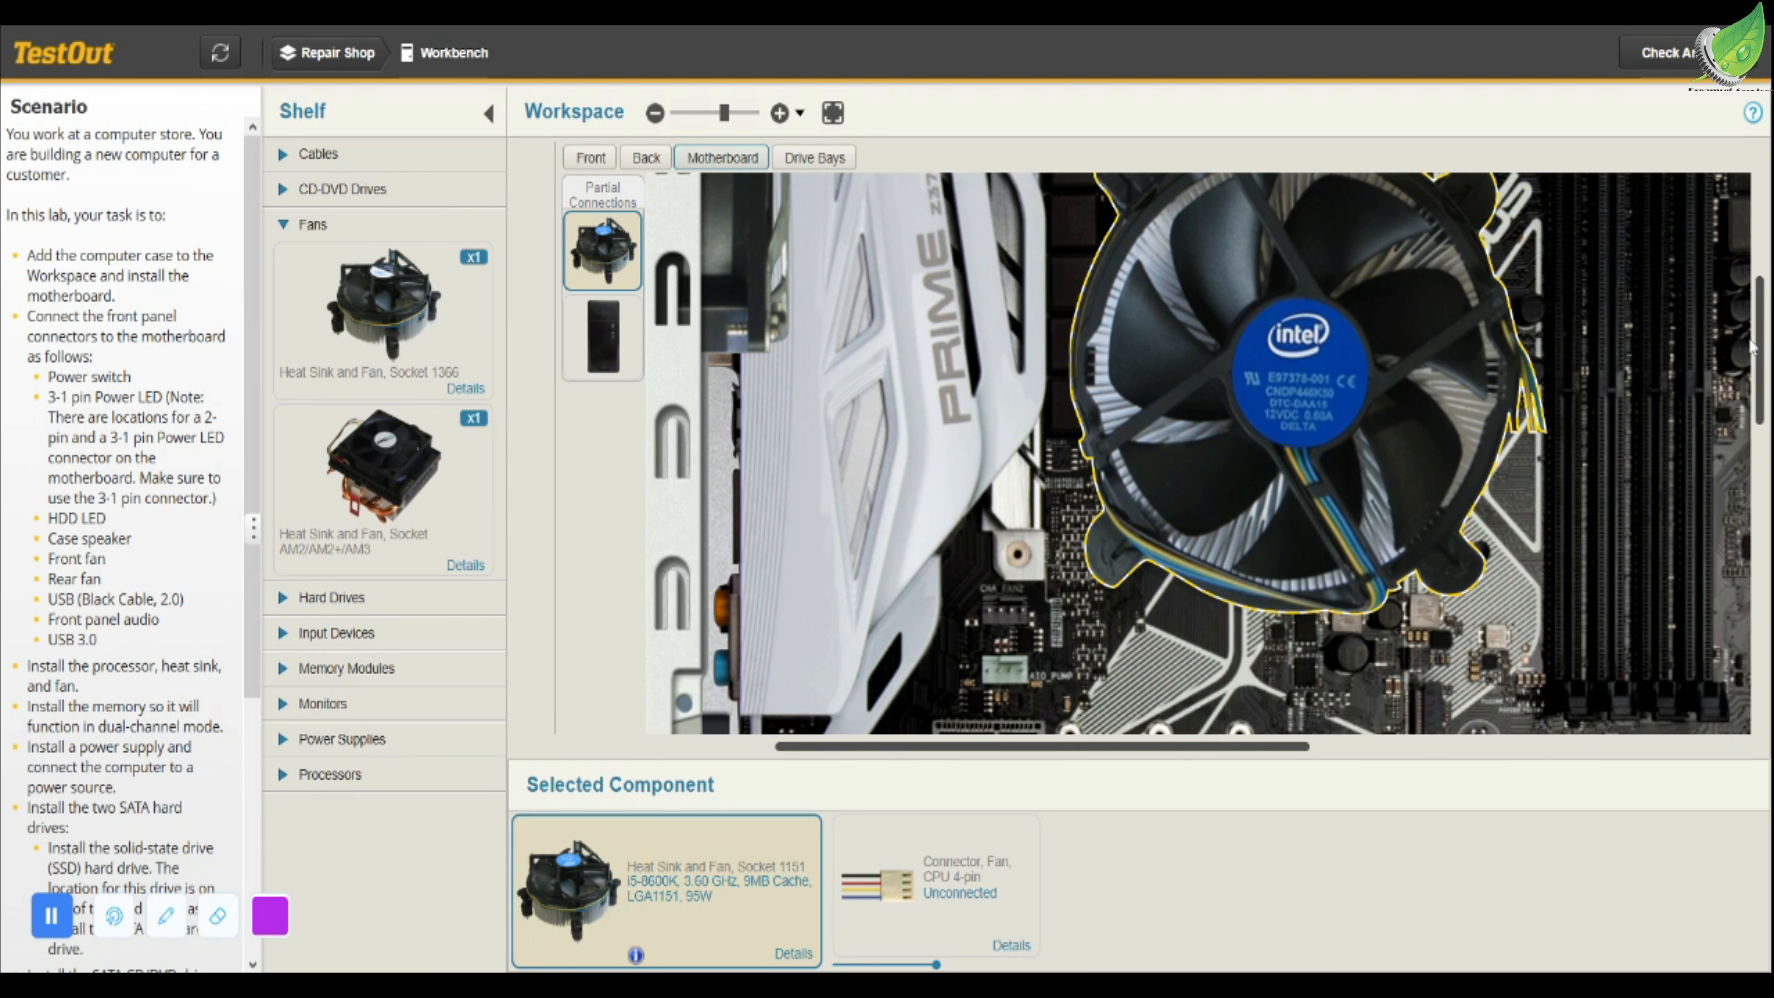
drag(1763, 356, 1761, 290)
scroll(1761, 290, up, 3)
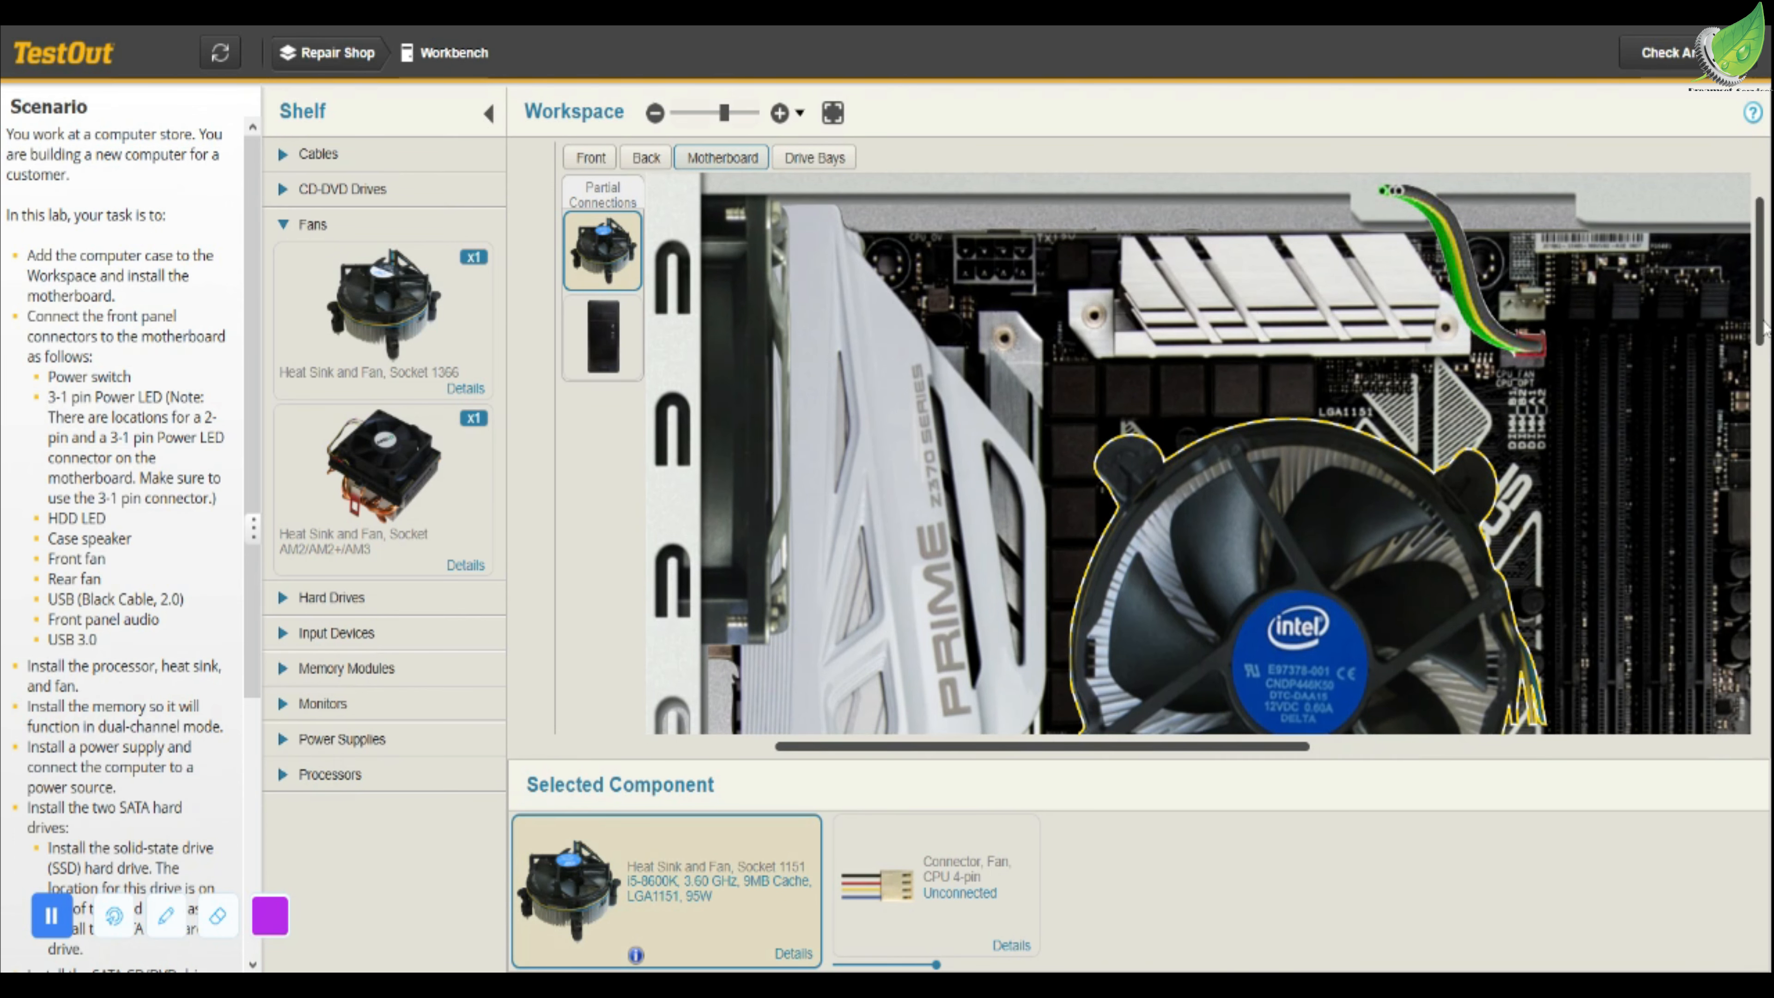
scroll(1755, 441, down, 6)
scroll(1755, 441, down, 2)
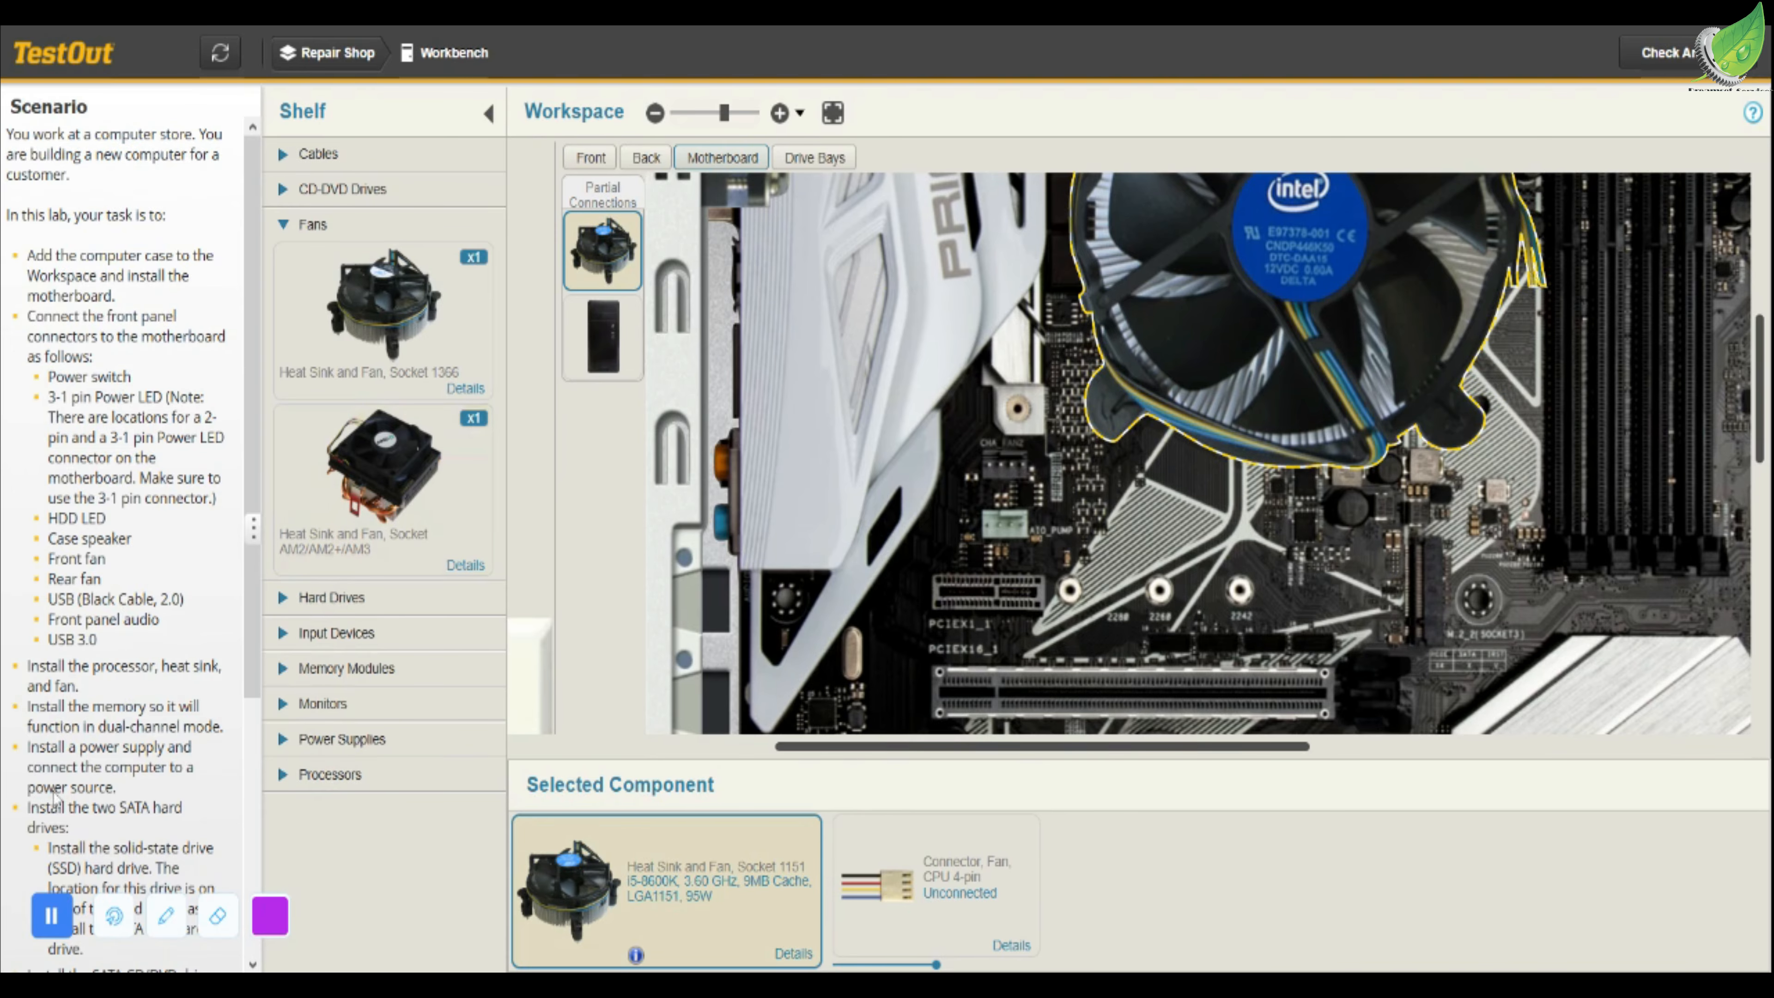
click(49, 916)
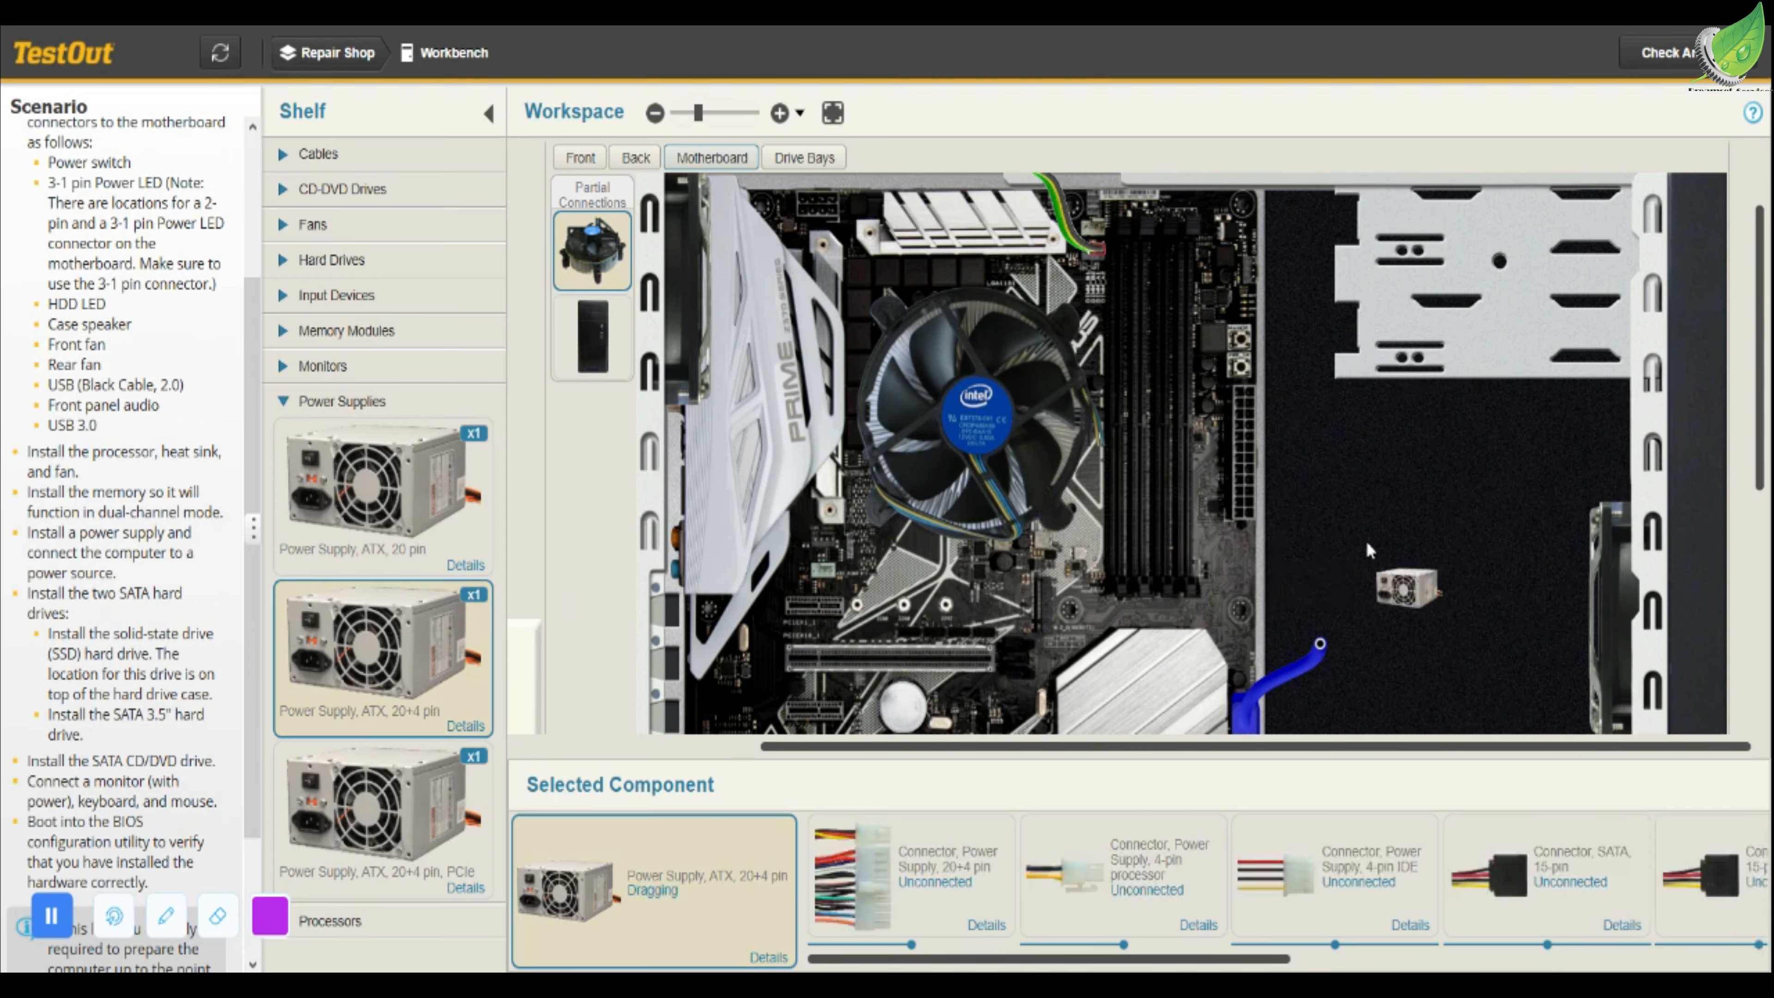
Try to mount the ATX 20+4 pin and the ATX 20+4 pin PCIe power supplies around the upper part of the case interior
click(1369, 550)
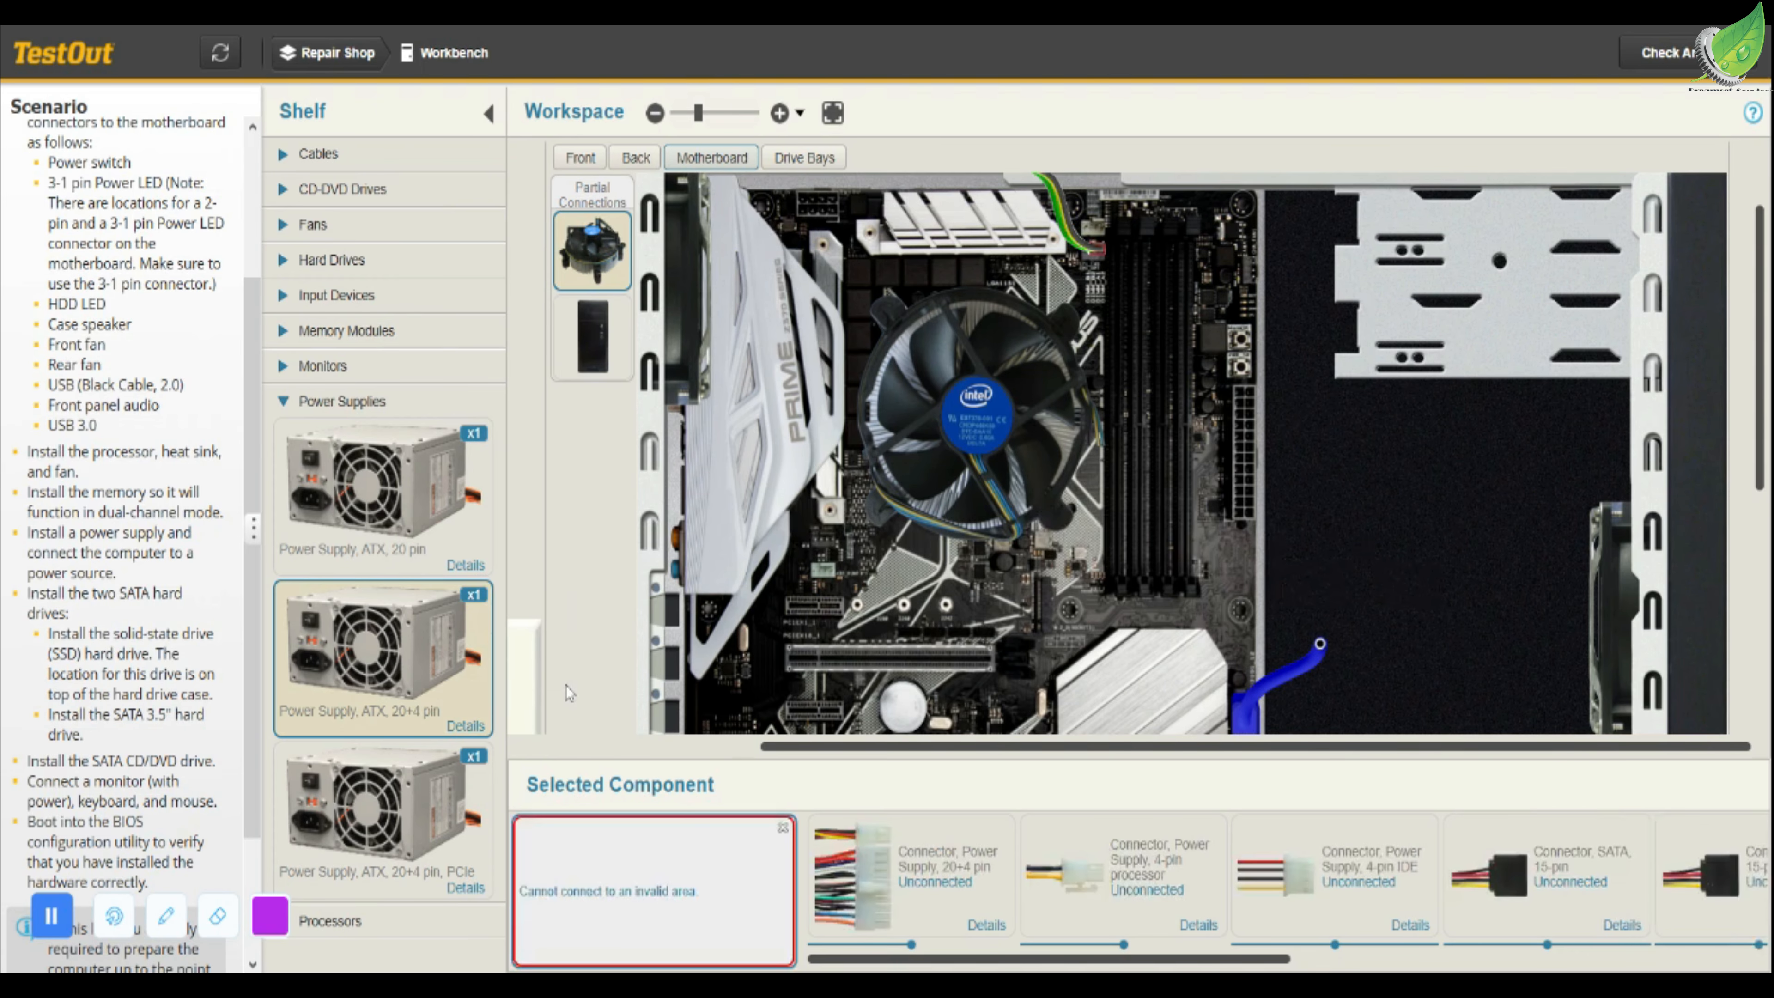
drag(362, 697, 1041, 556)
drag(377, 811, 1220, 618)
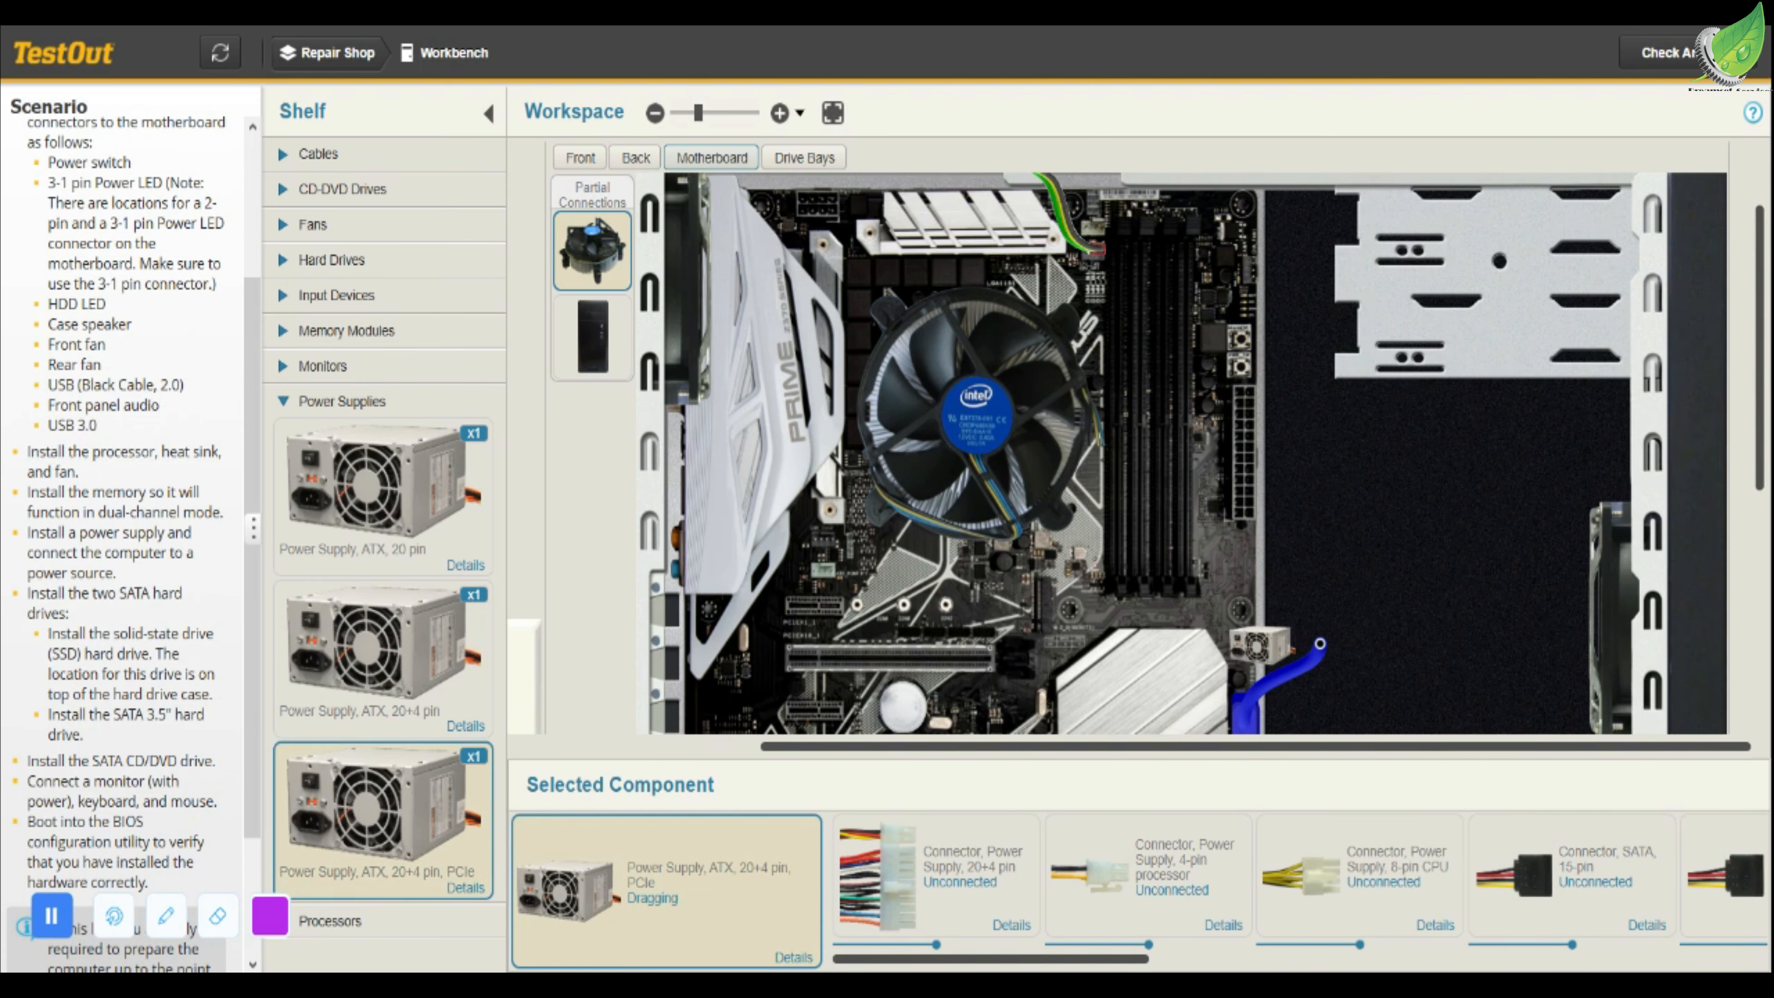
drag(1225, 625, 1225, 624)
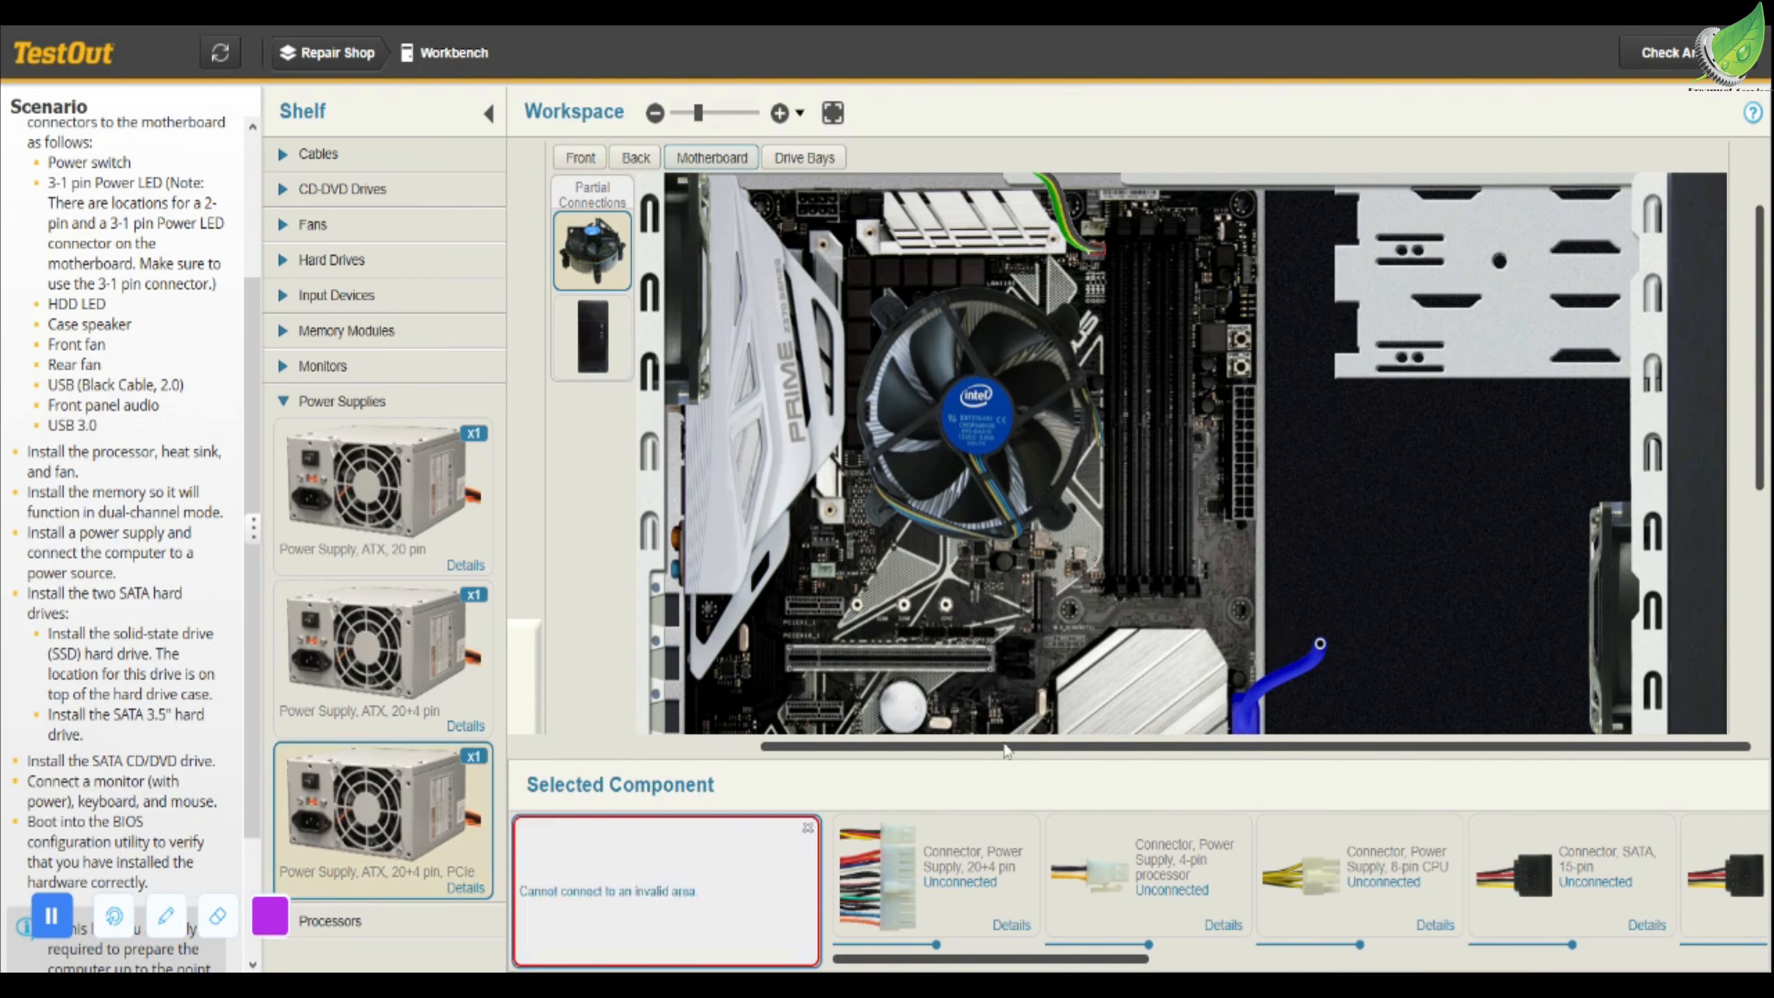
Install the ATX 20+4 pin power supply in the lower rear corner of the case, below the motherboard
drag(1002, 746, 949, 760)
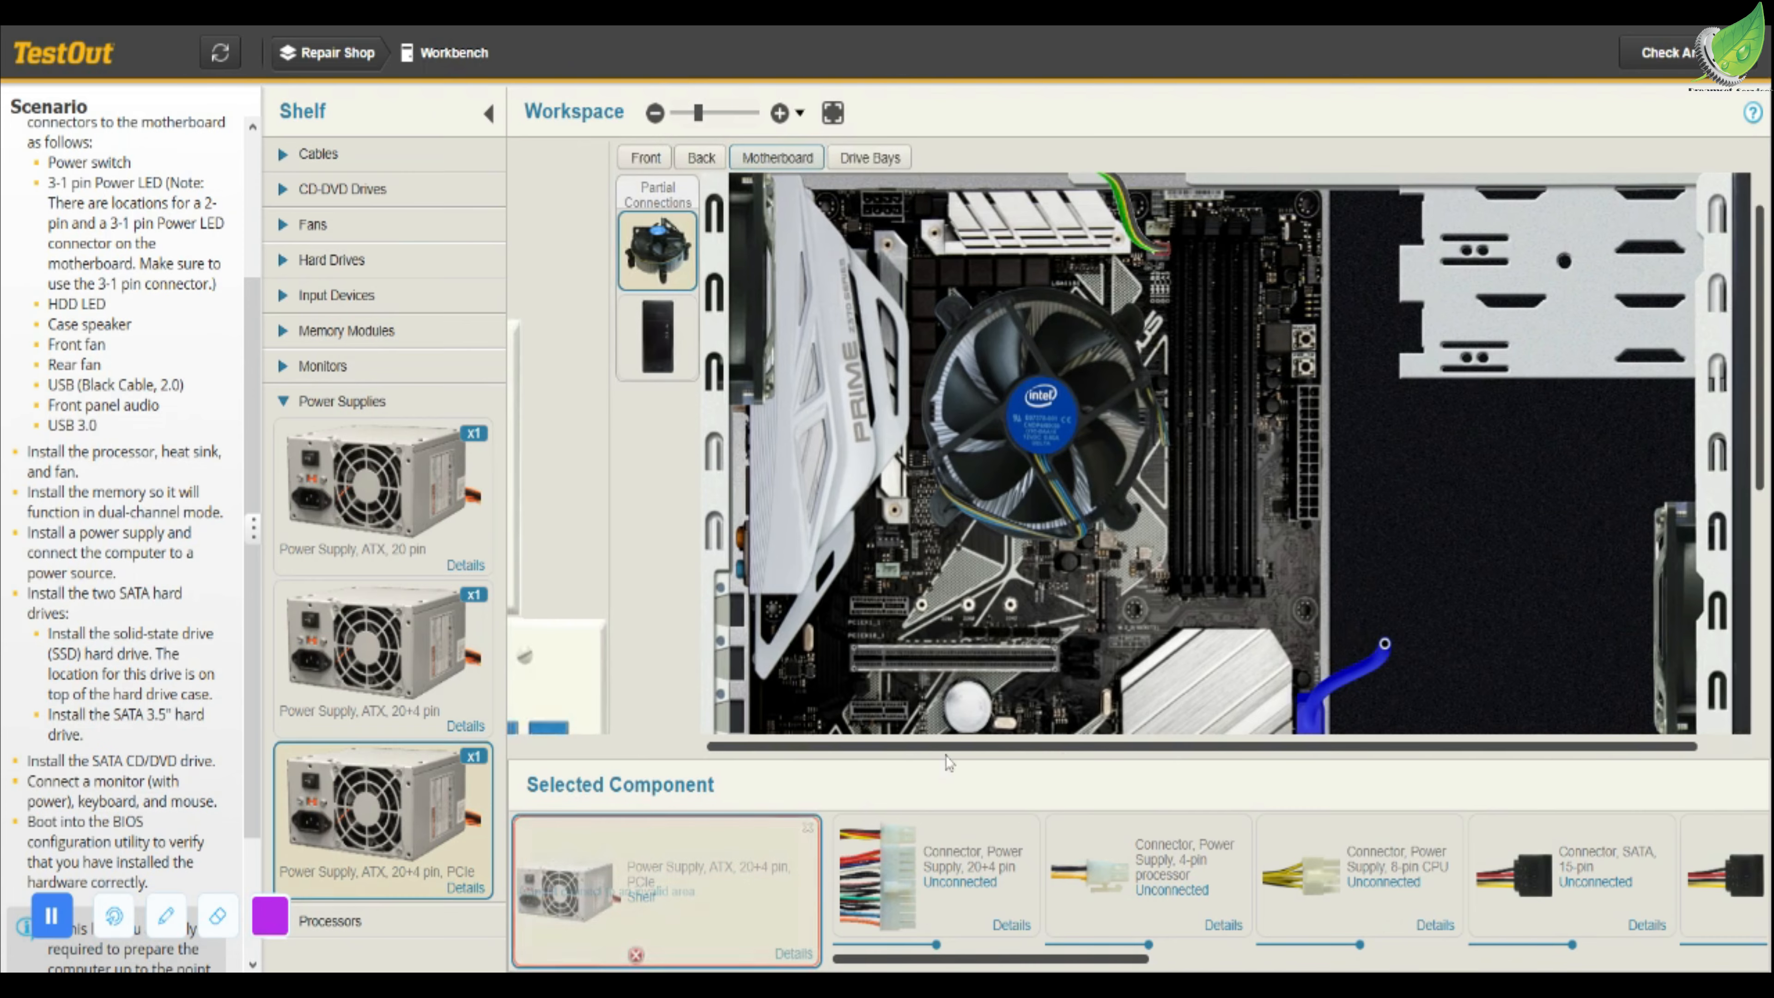
drag(1759, 461, 1730, 705)
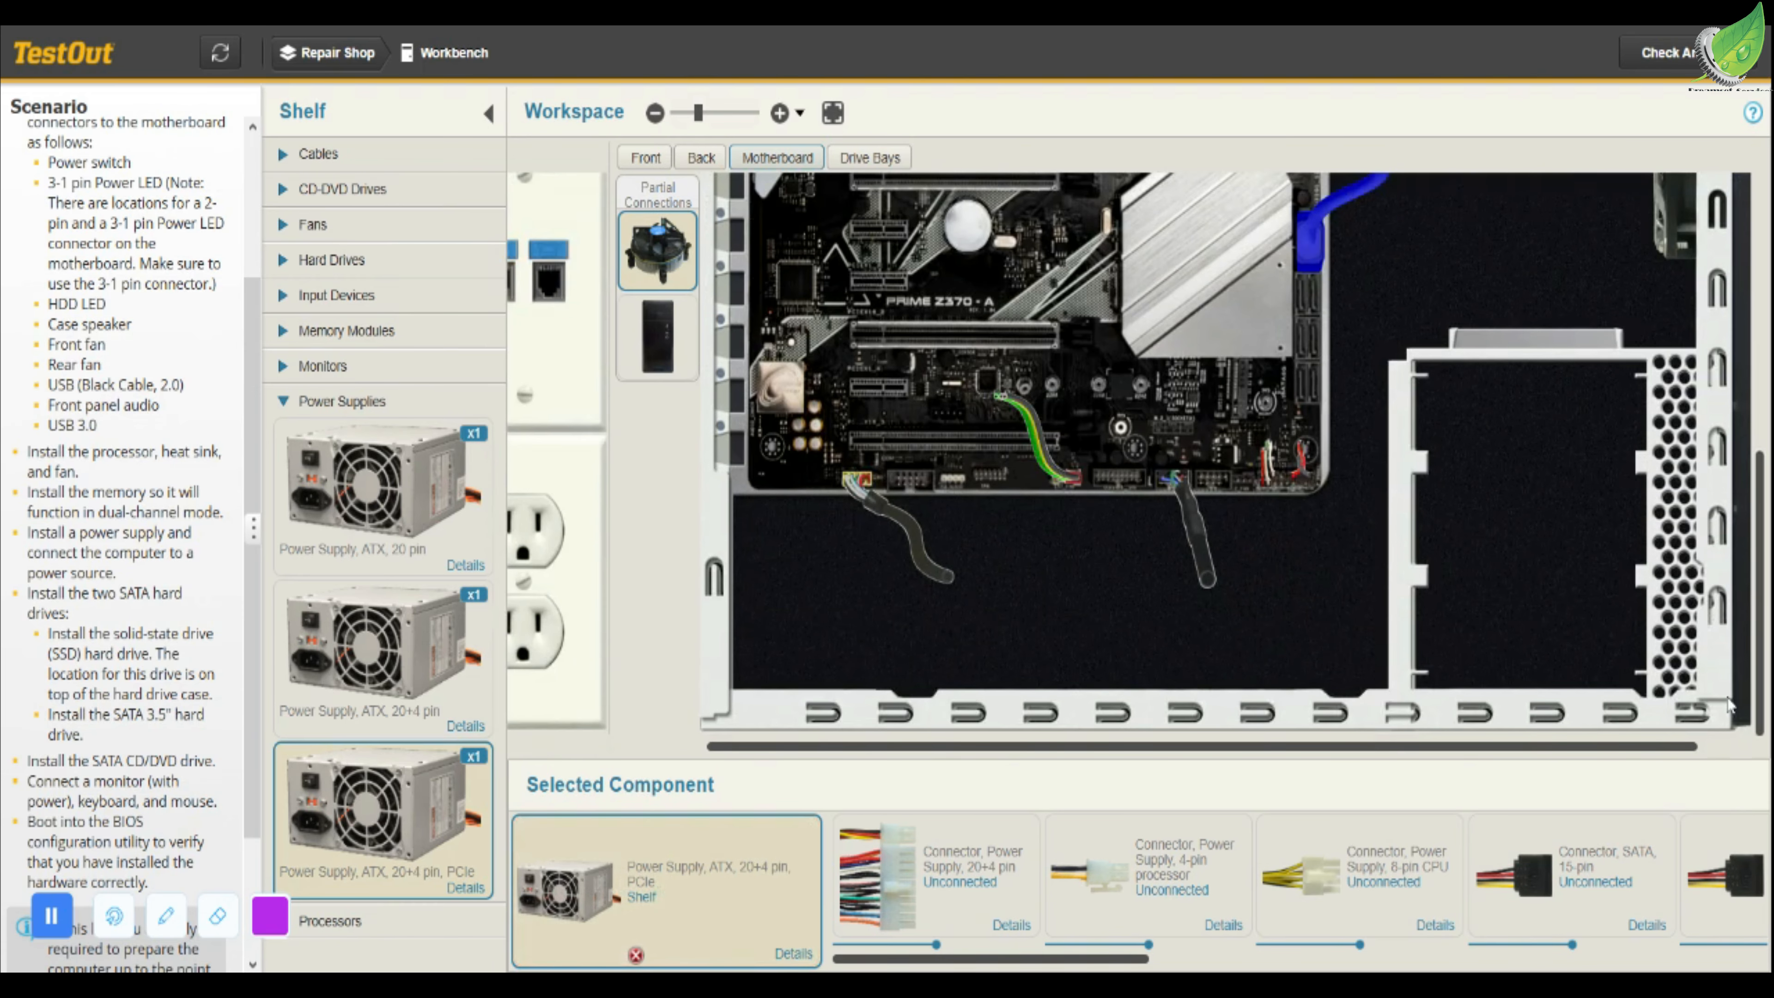
drag(381, 650, 1210, 615)
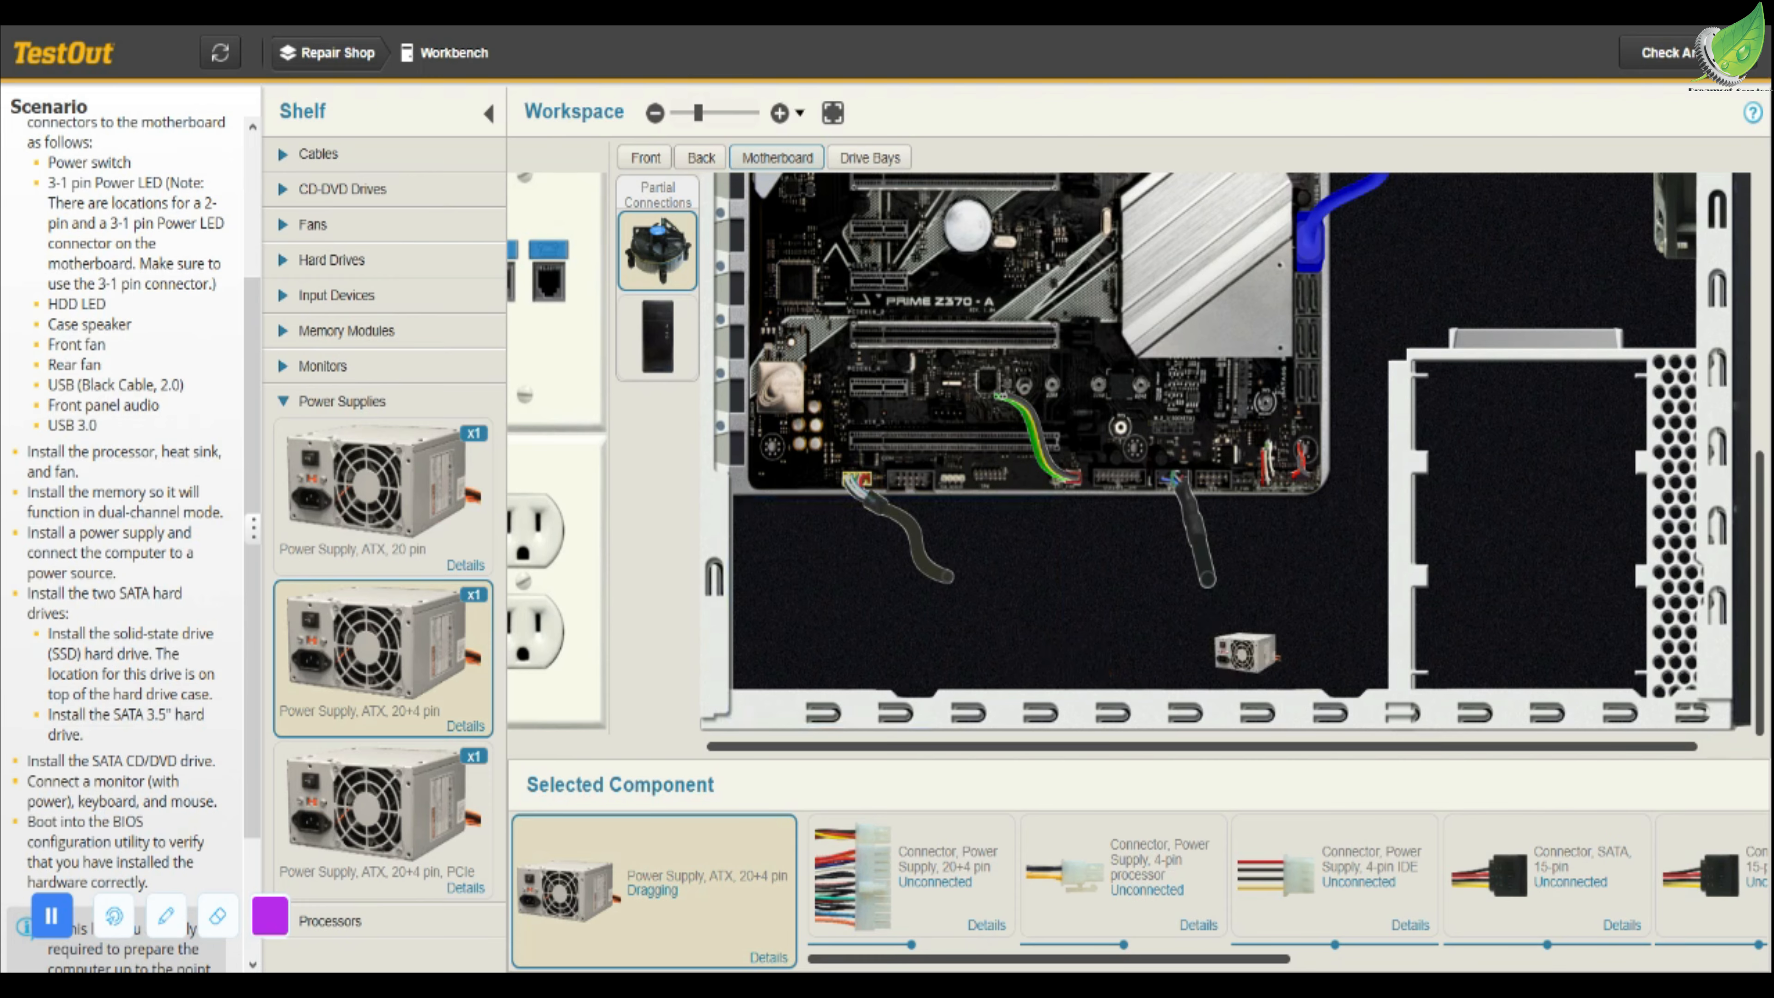
drag(1209, 612, 1209, 612)
drag(347, 671, 838, 632)
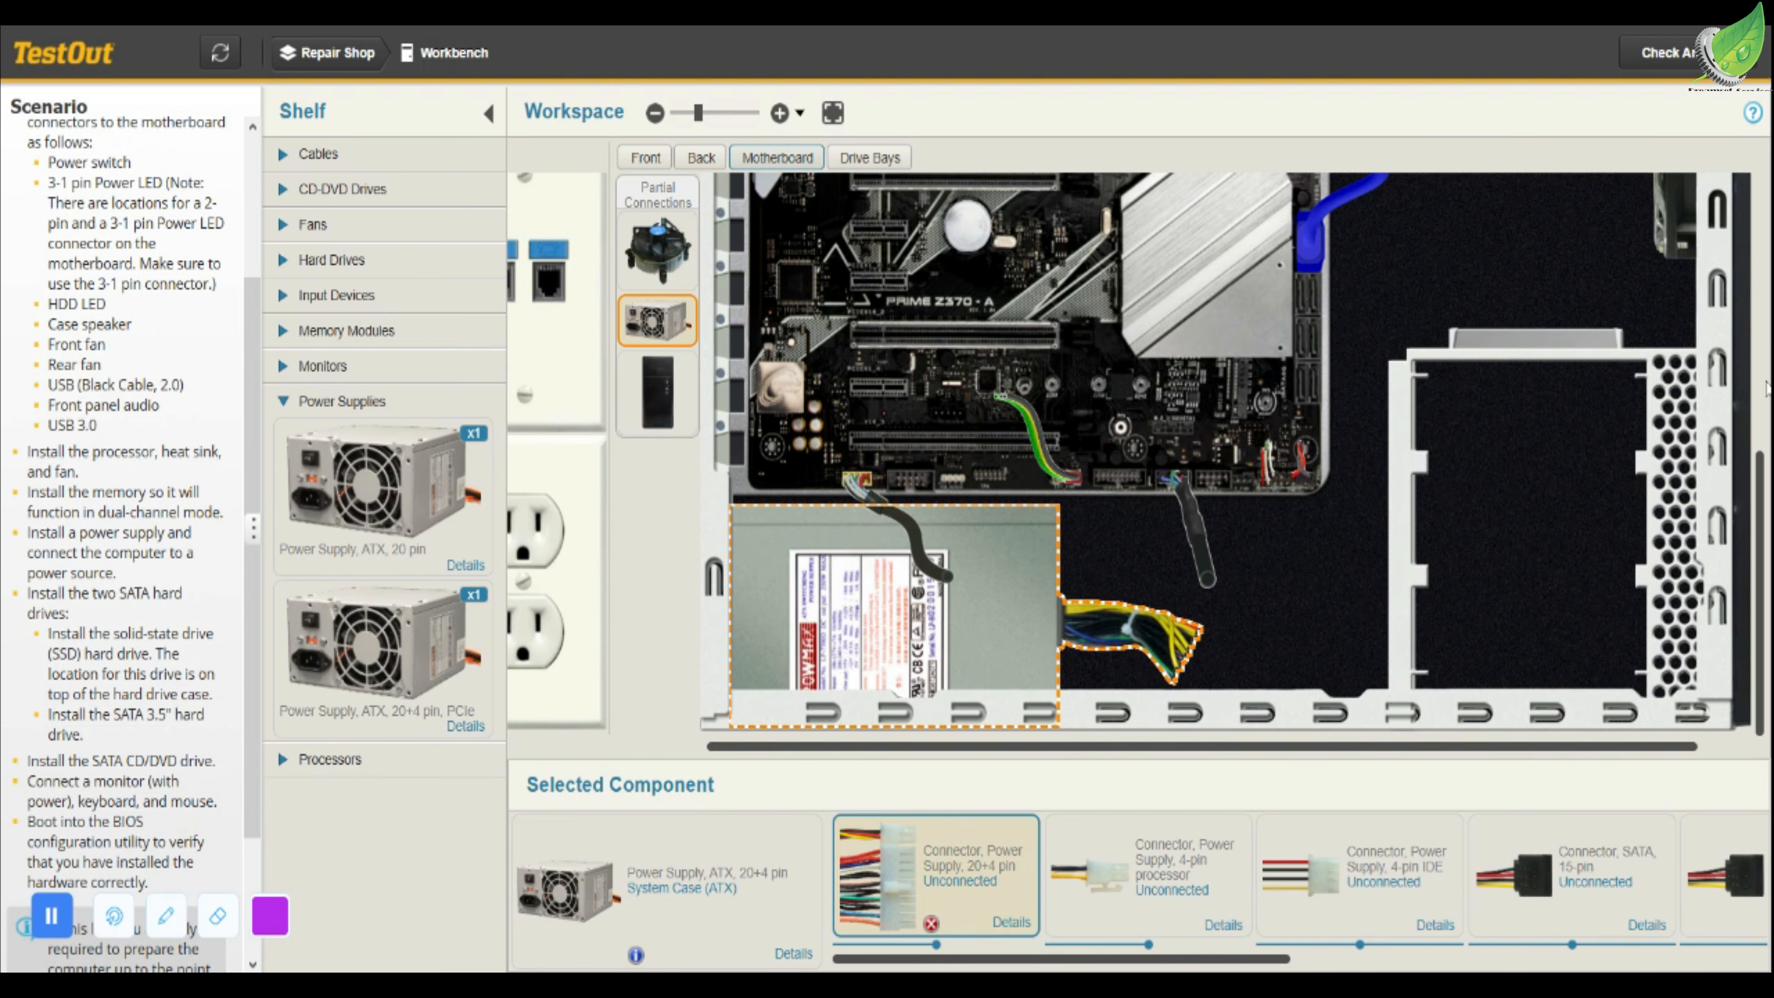
Try the 4-pin processor connector near the motherboard's upper edge, and connect the 20+4 pin power connector beside the memory slots
click(1761, 398)
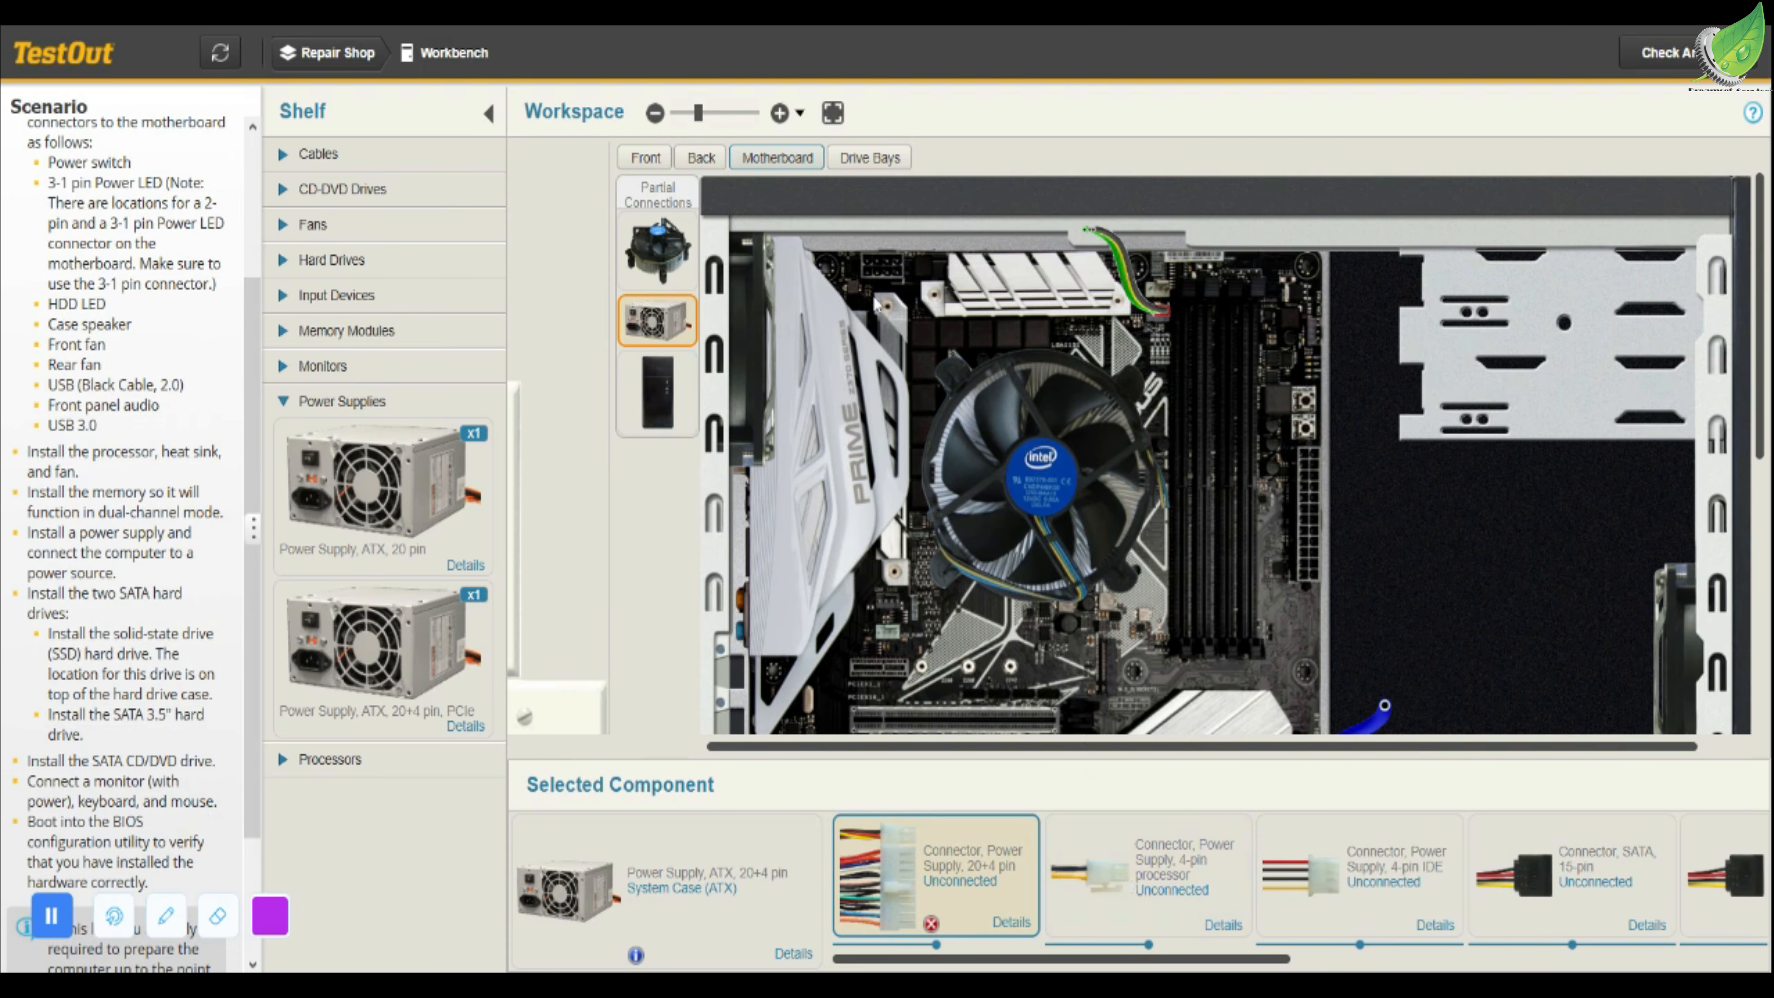
click(1153, 880)
drag(1146, 781, 883, 237)
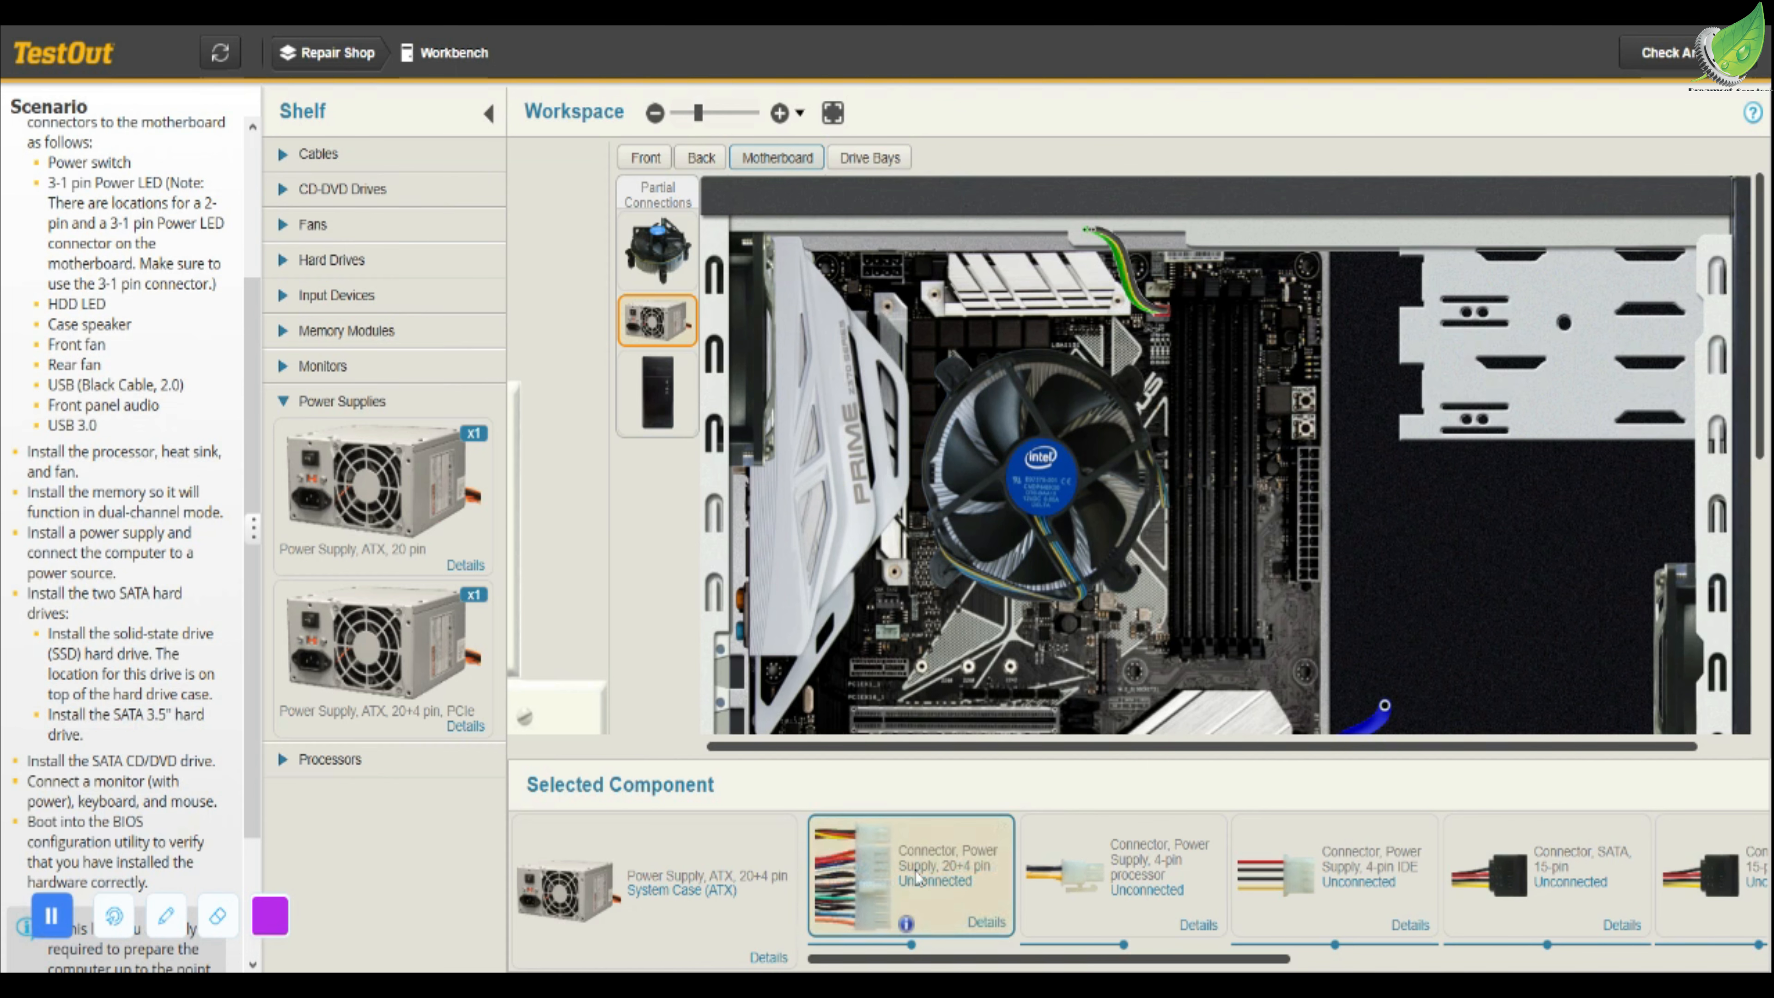
drag(917, 877, 1310, 535)
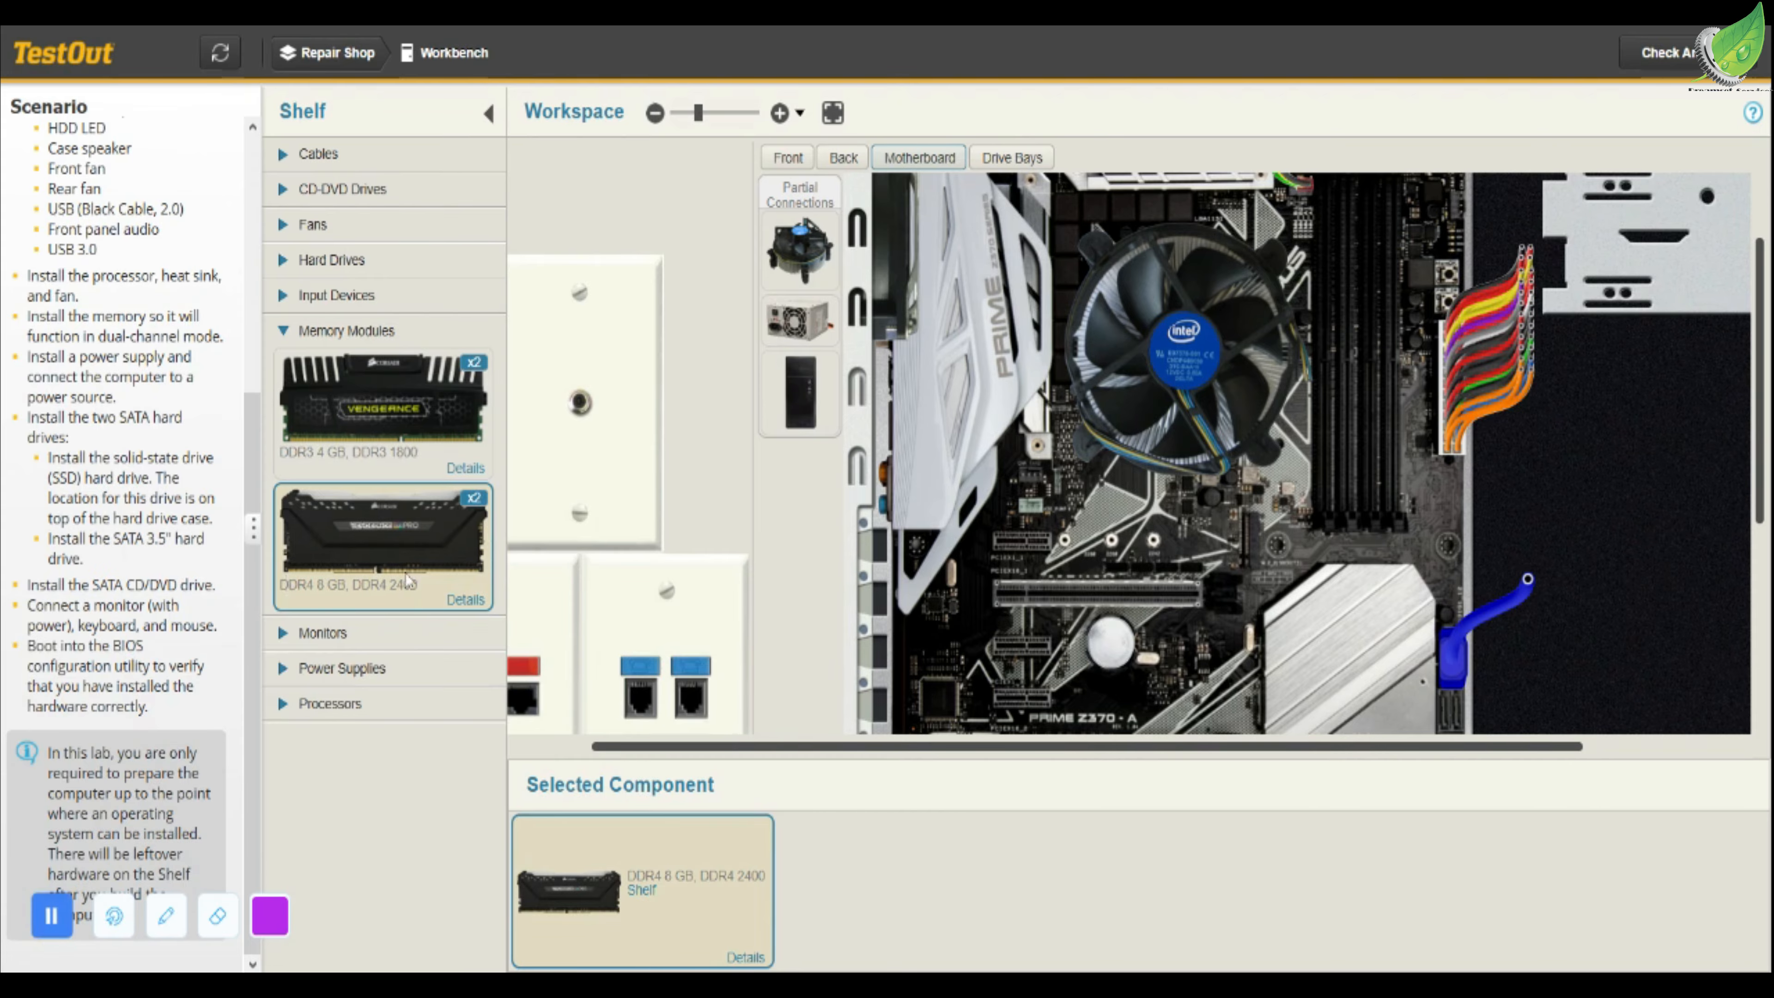
Install the two DDR4 8 GB, DDR4 2400 modules in the motherboard's memory slots for dual-channel mode
drag(487, 521, 1439, 497)
drag(382, 533, 1482, 503)
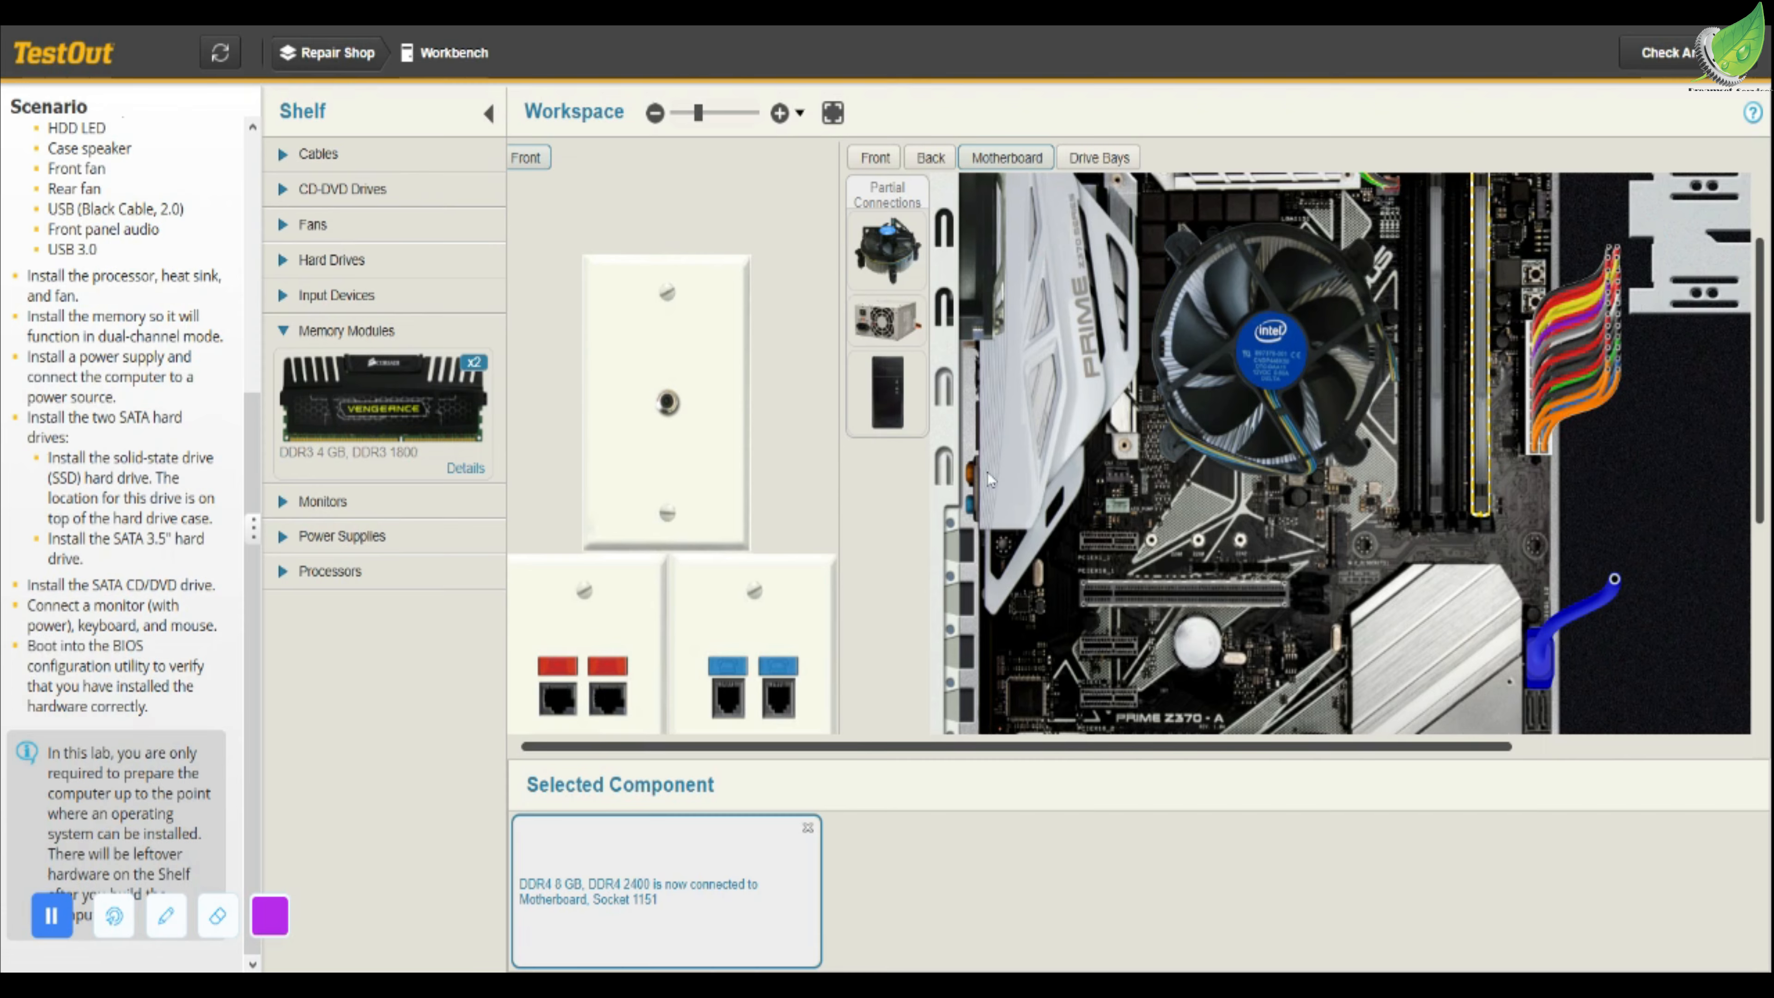
Install the internal SATA hard drive in the uppermost slot of the case's hard drive cage
click(40, 927)
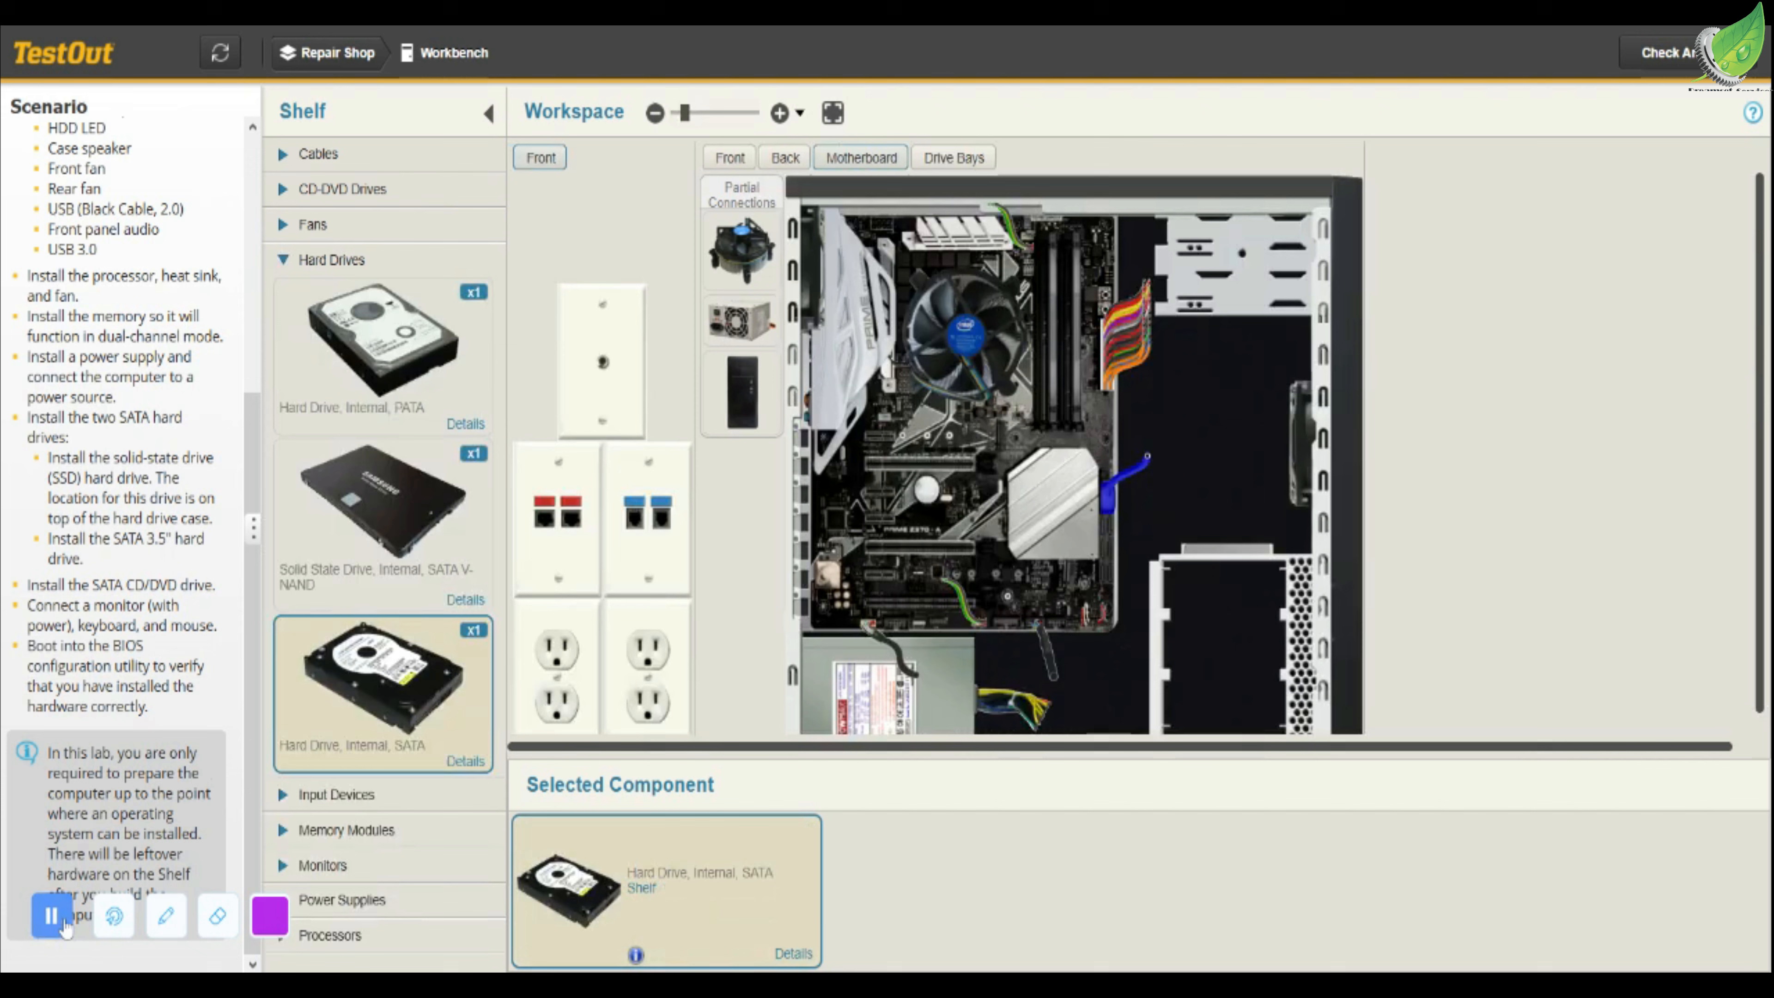
drag(352, 708, 1213, 576)
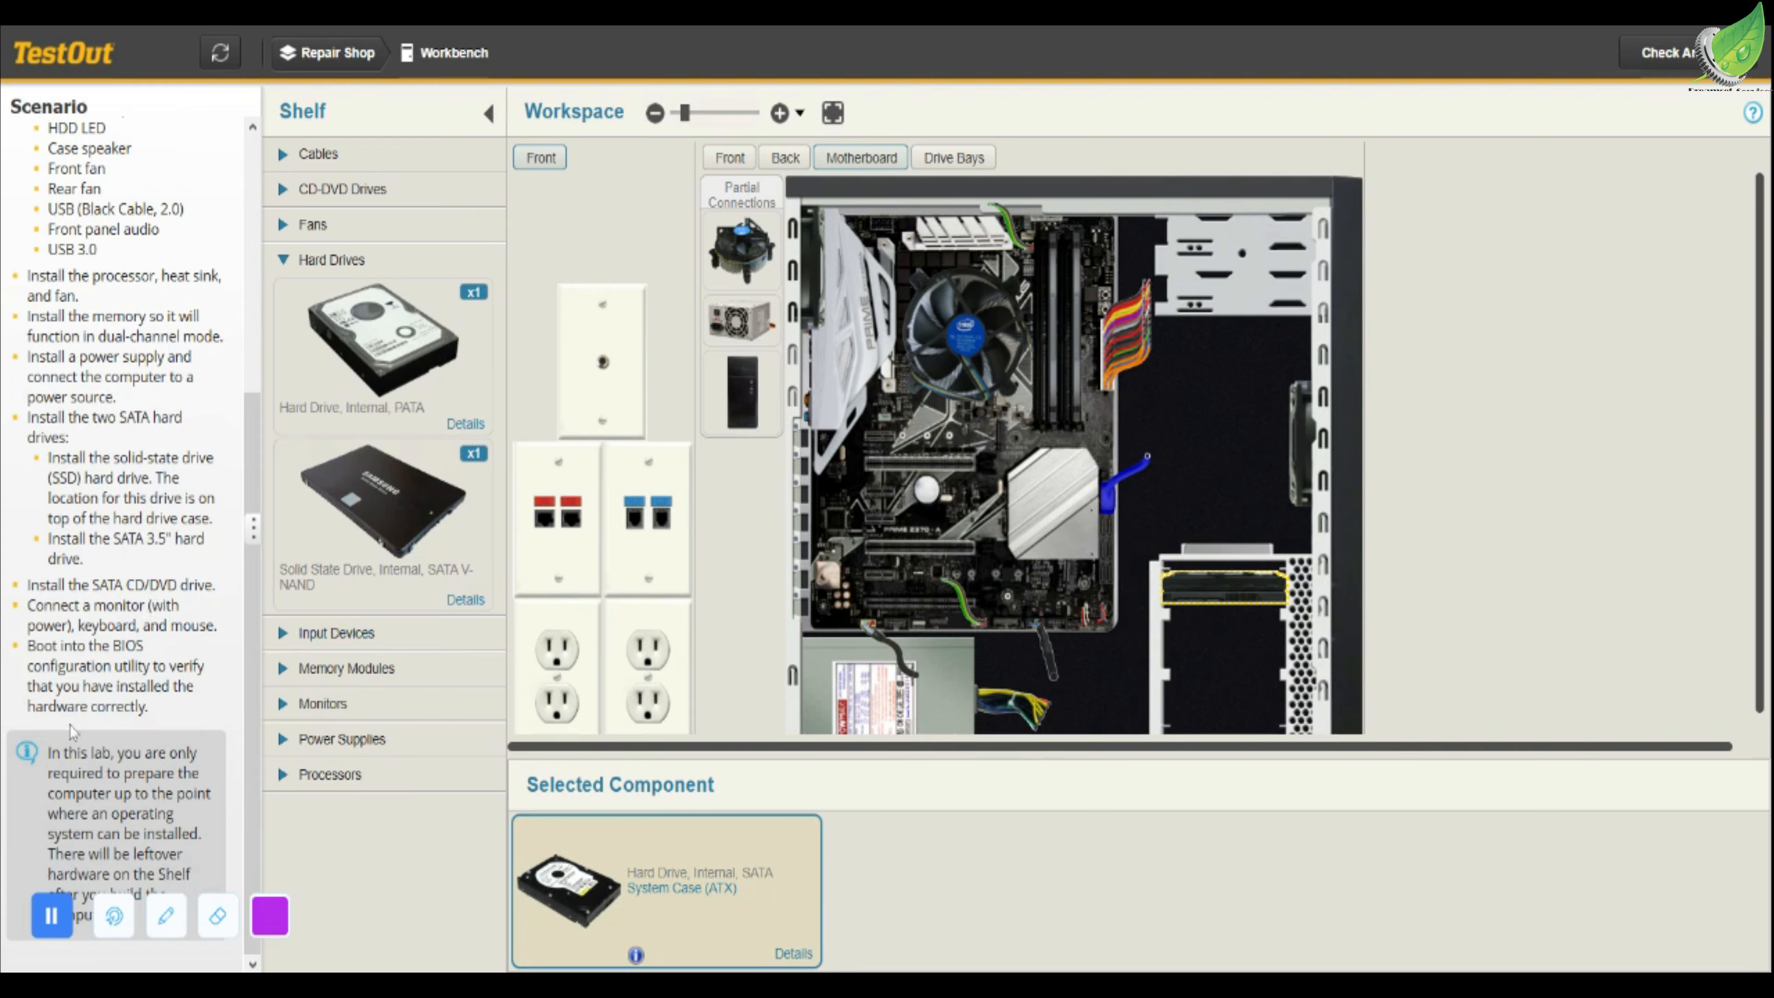
click(50, 917)
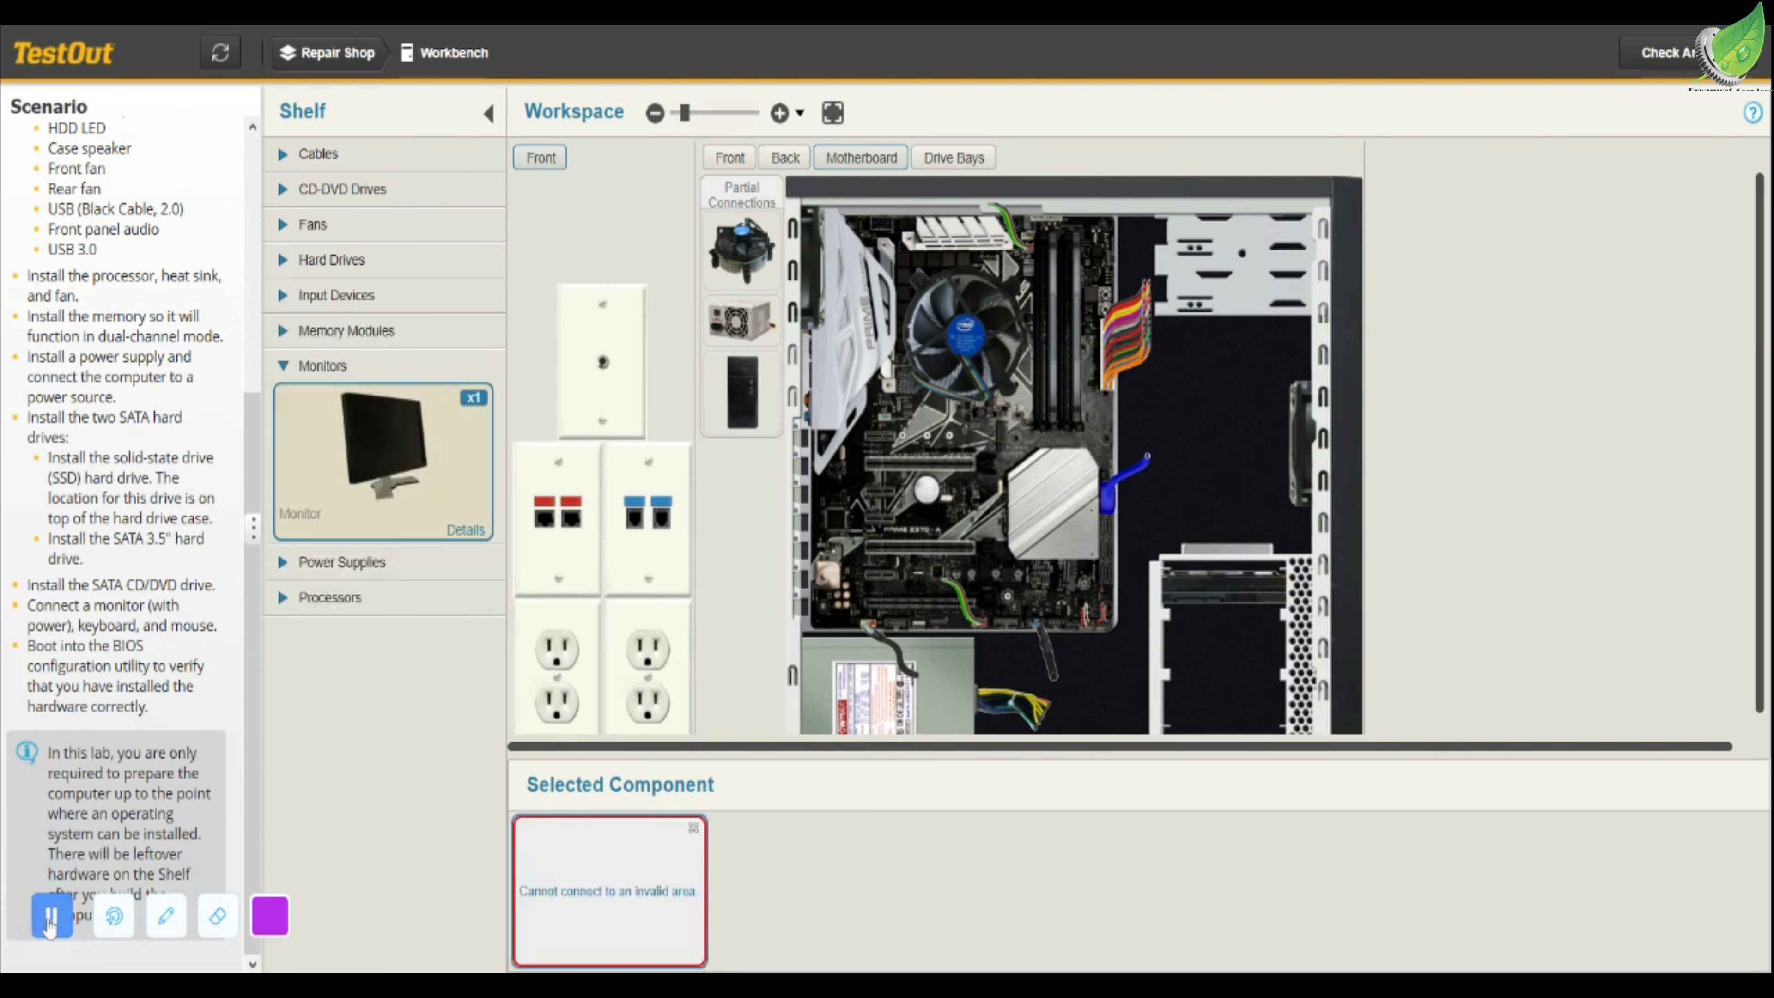
Place the monitor on the workbench beside the computer case and show its back side
click(392, 458)
drag(674, 386, 1442, 389)
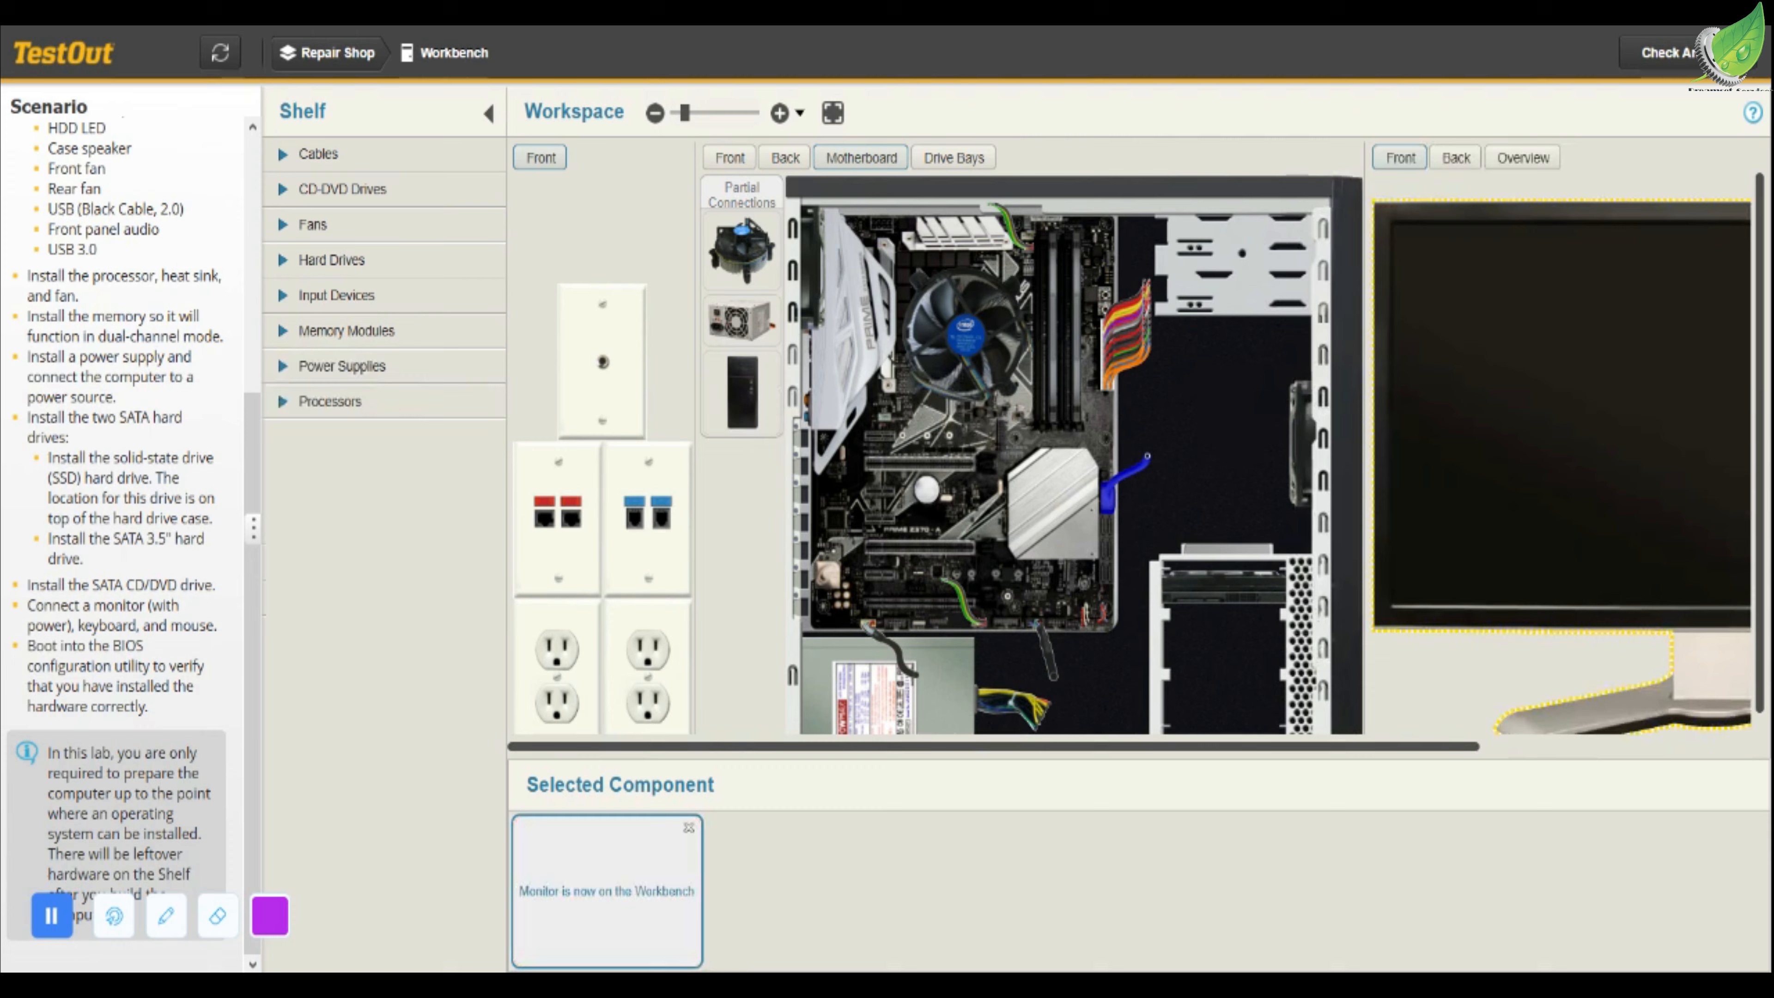
click(1457, 158)
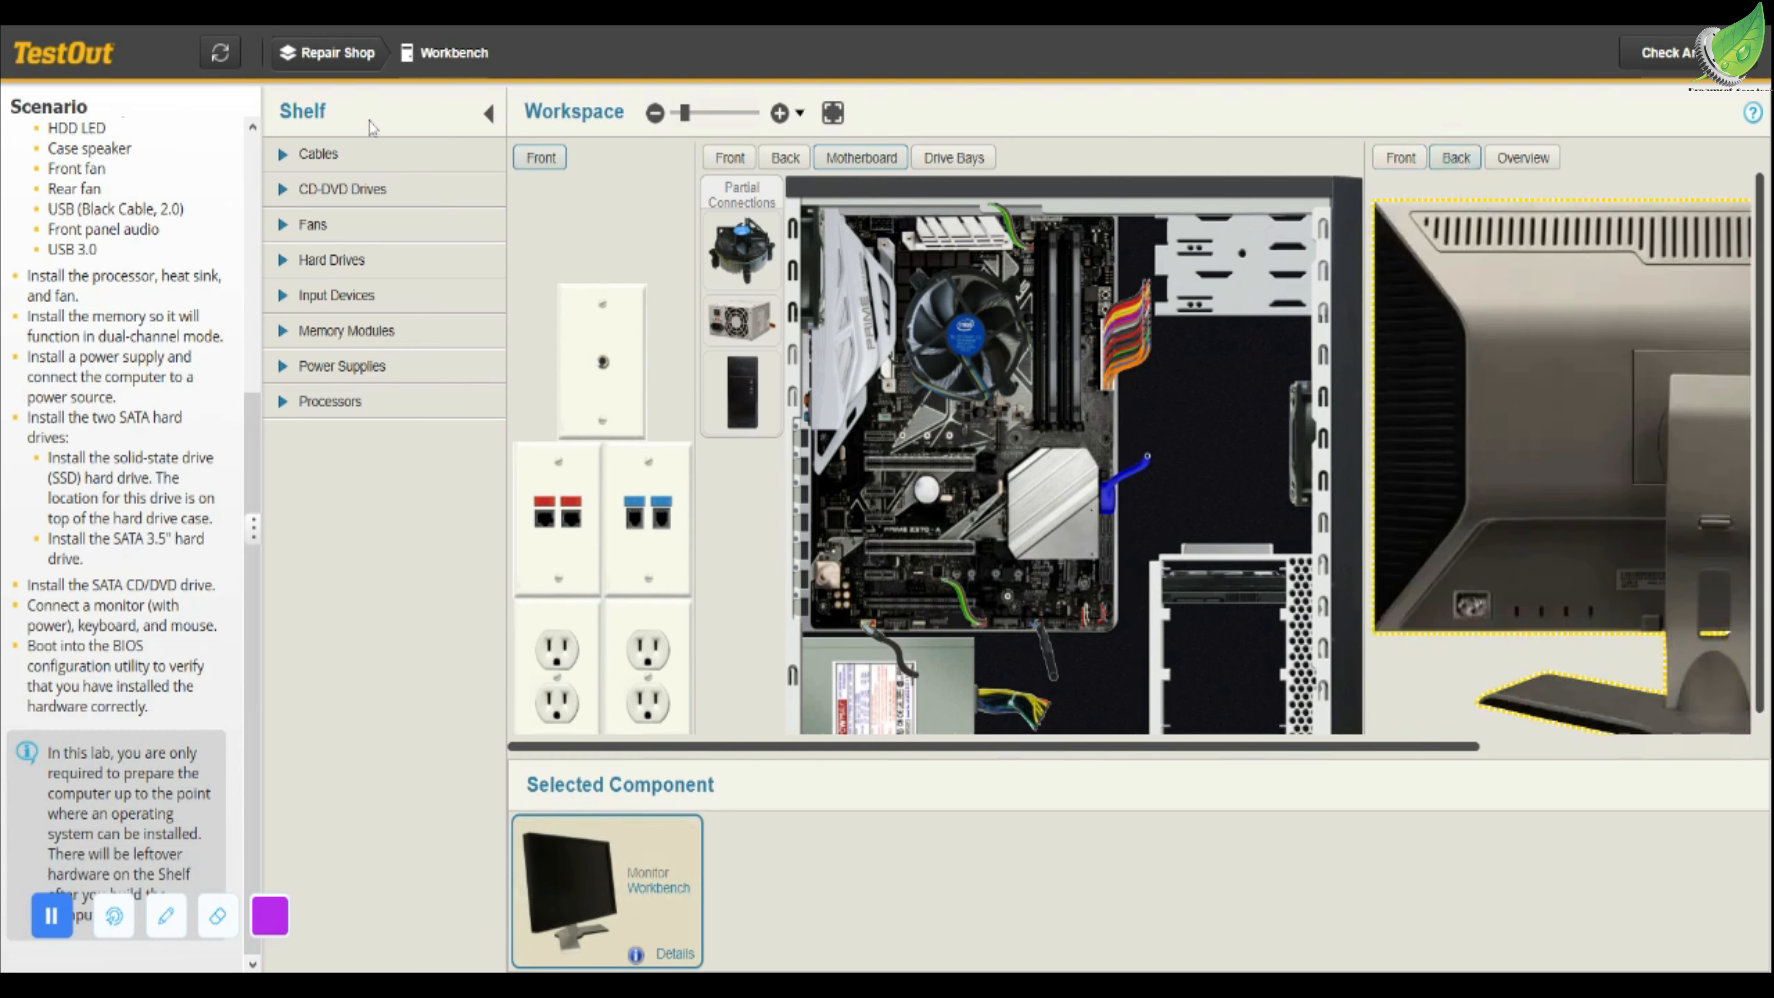
Connect the female end of an AC power cable to the monitor's power socket
click(369, 146)
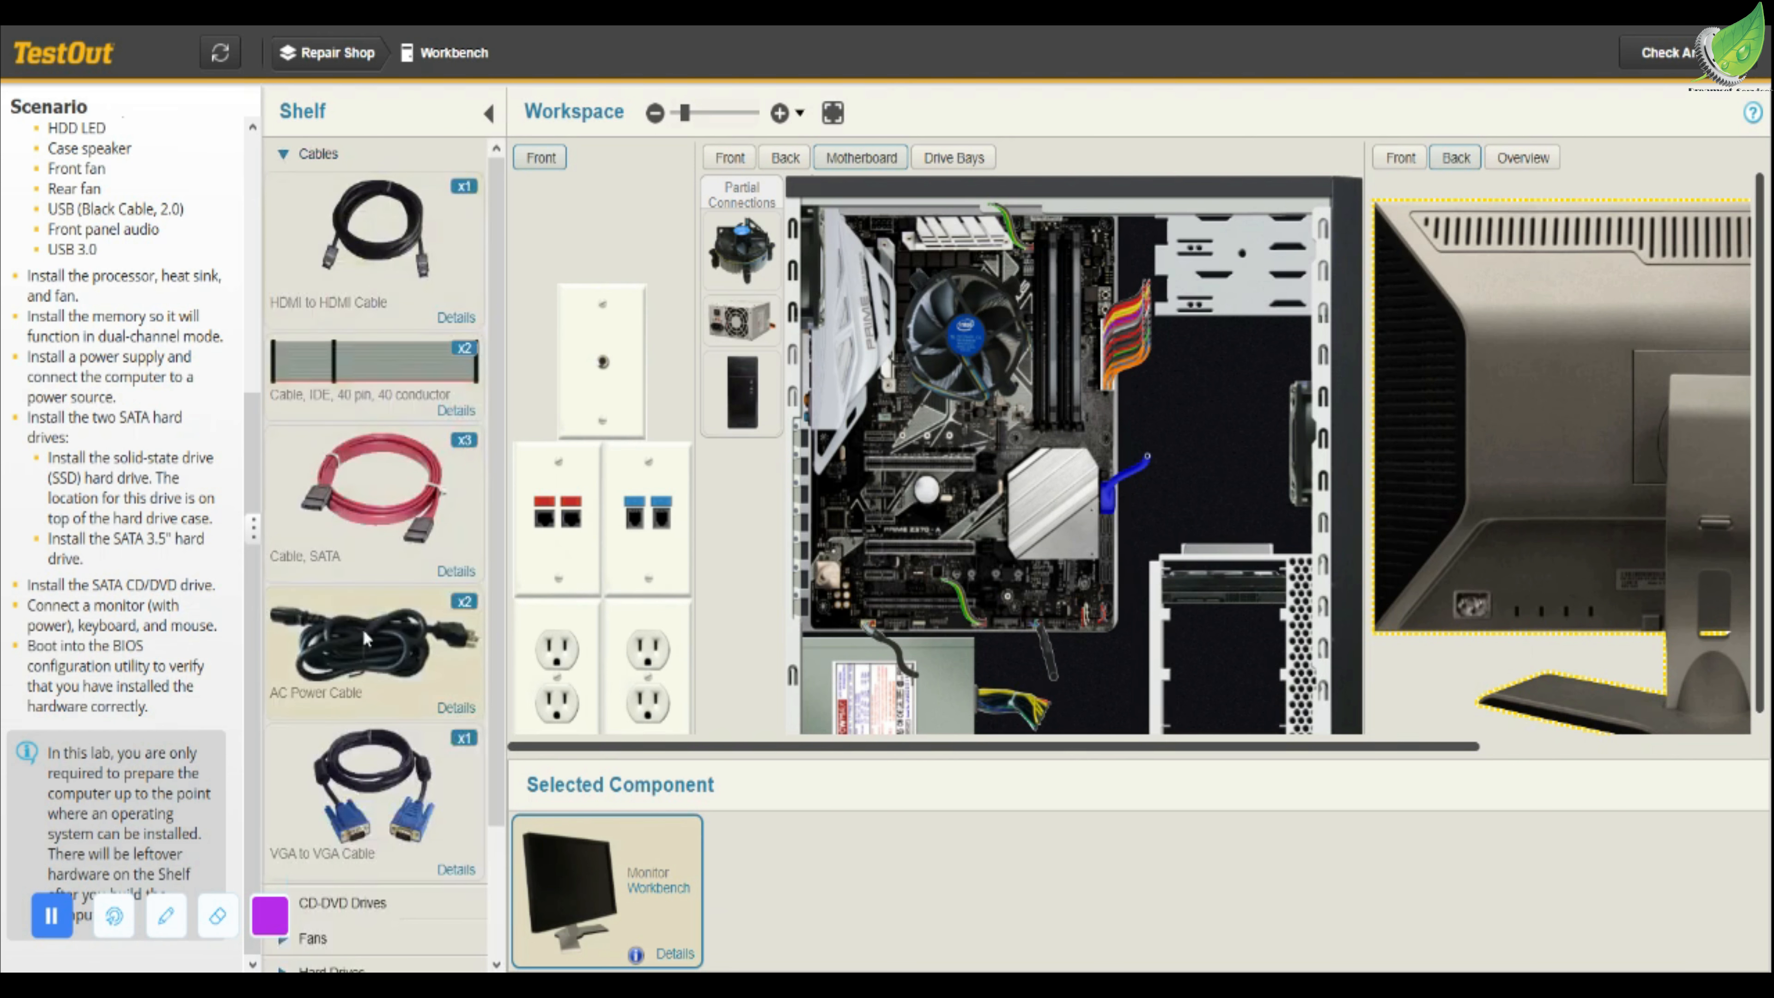
drag(359, 627, 1474, 615)
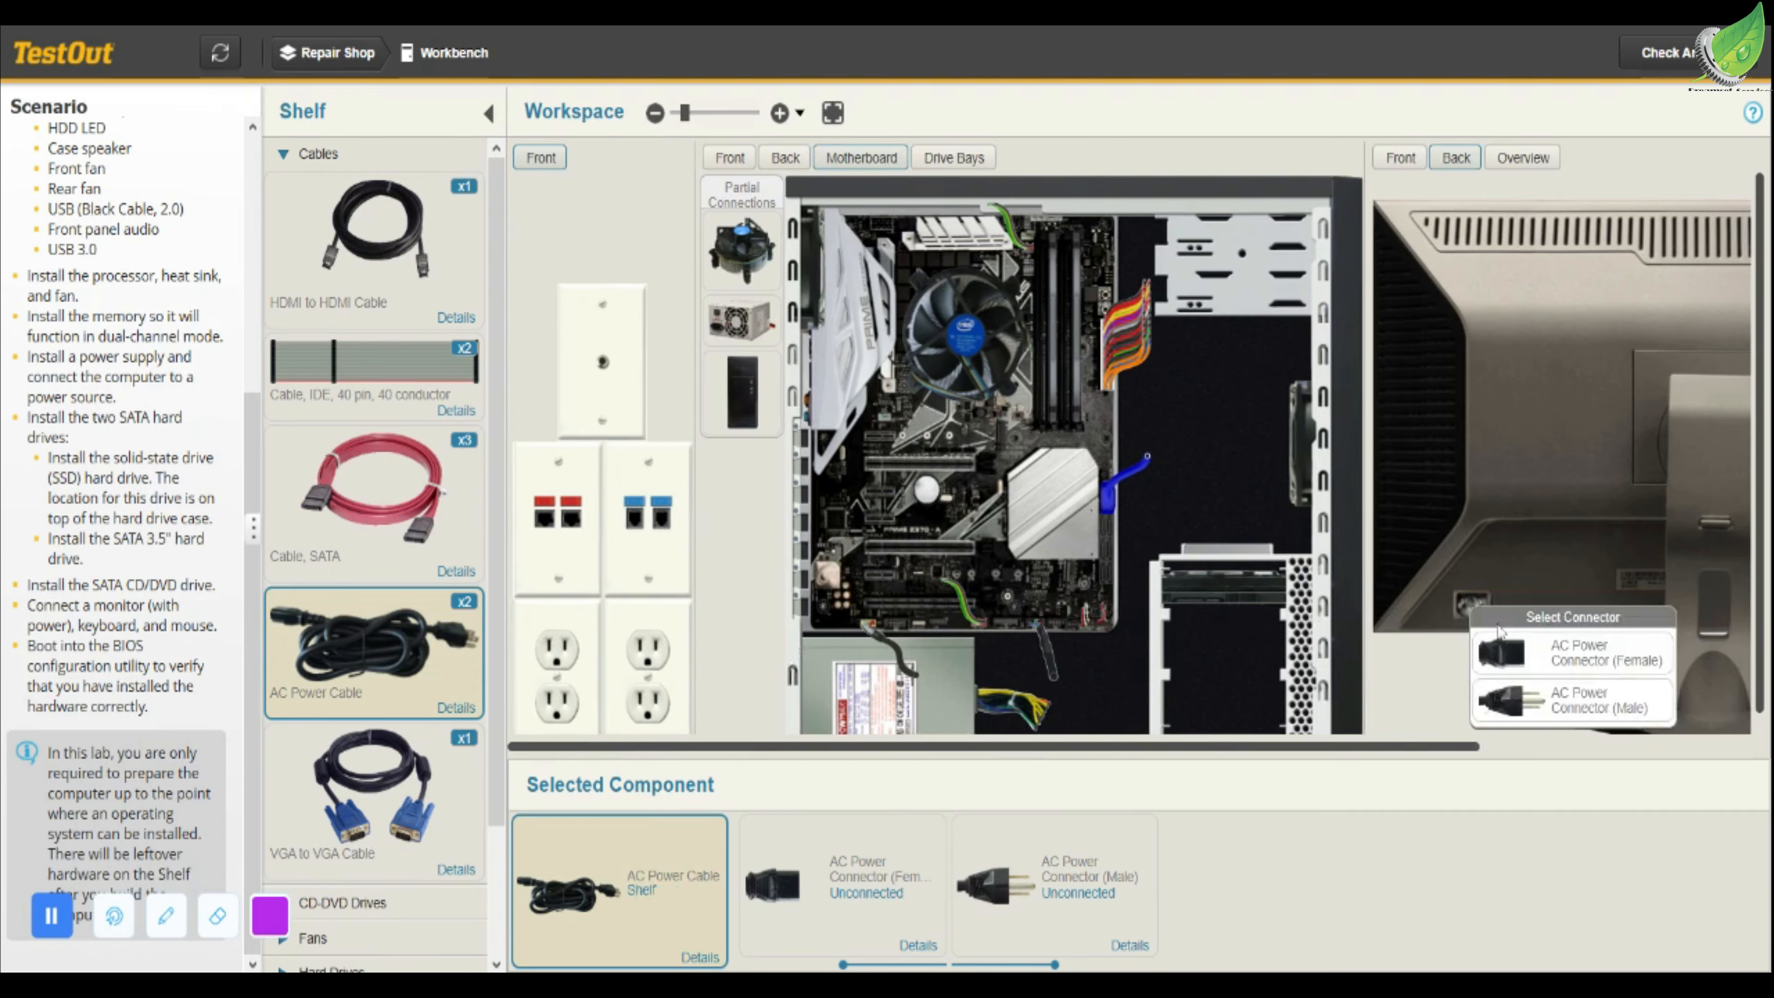
click(1522, 663)
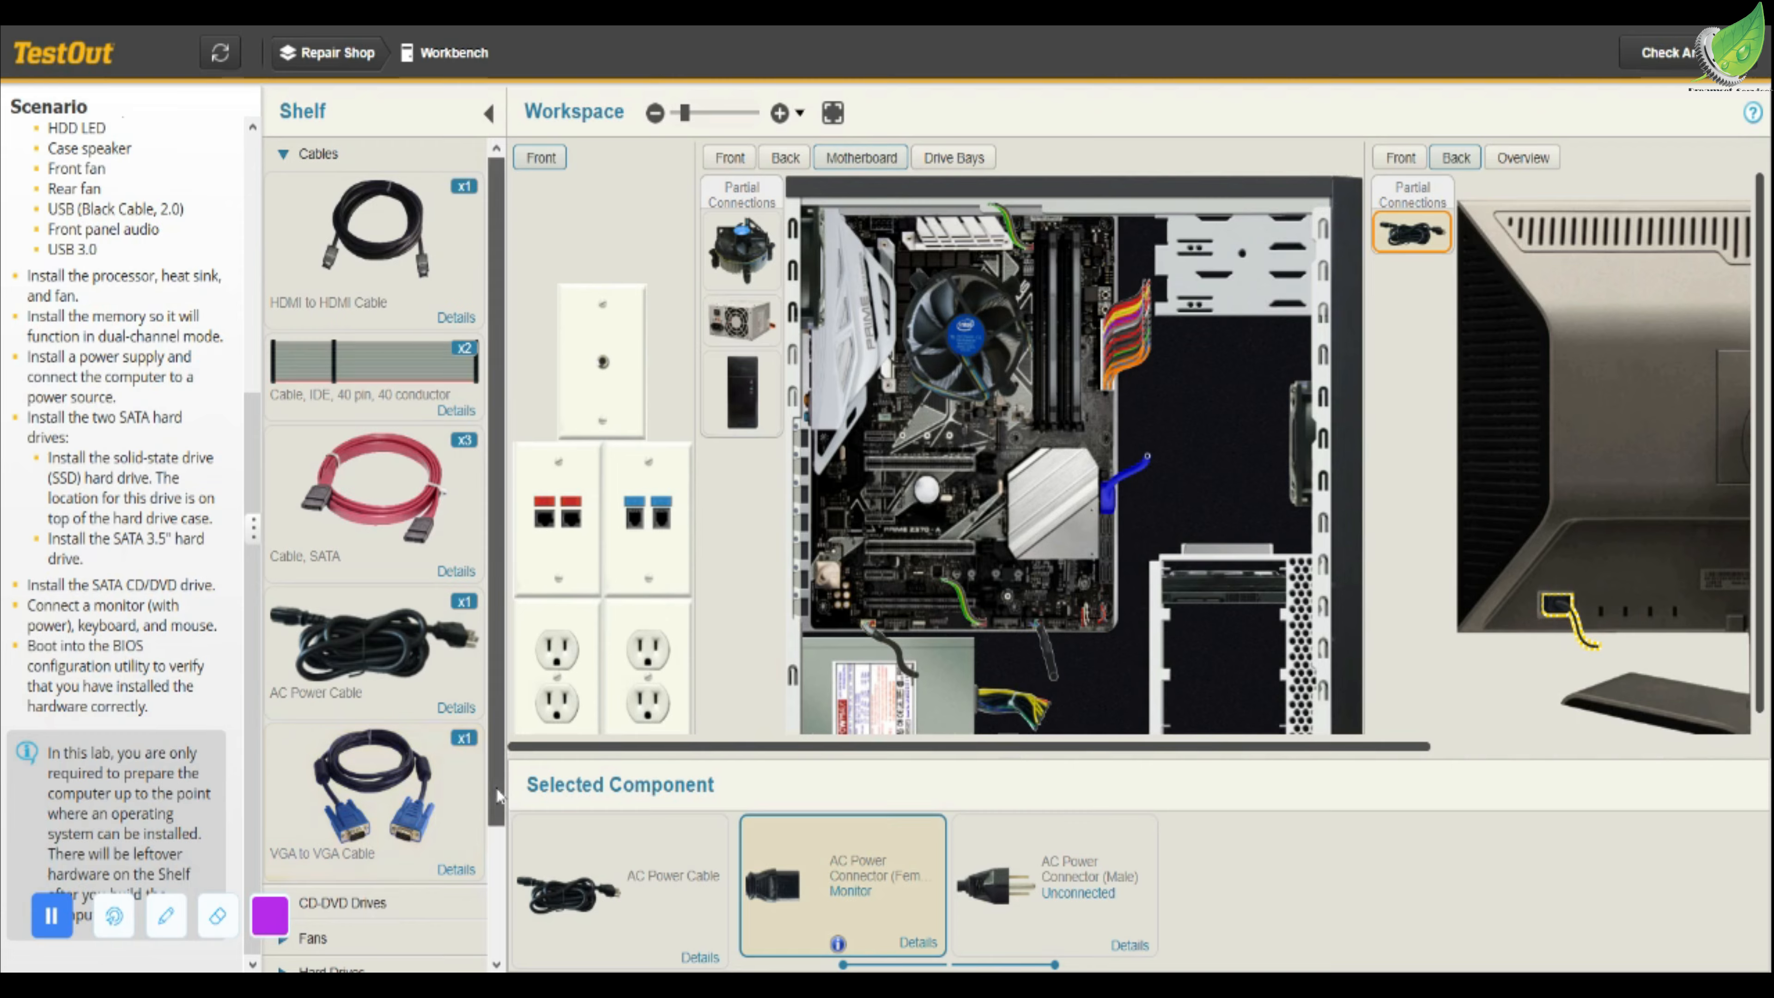
Connect one end of the VGA to VGA cable to the monitor's VGA port
scroll(489, 839, down, 3)
scroll(490, 863, up, 2)
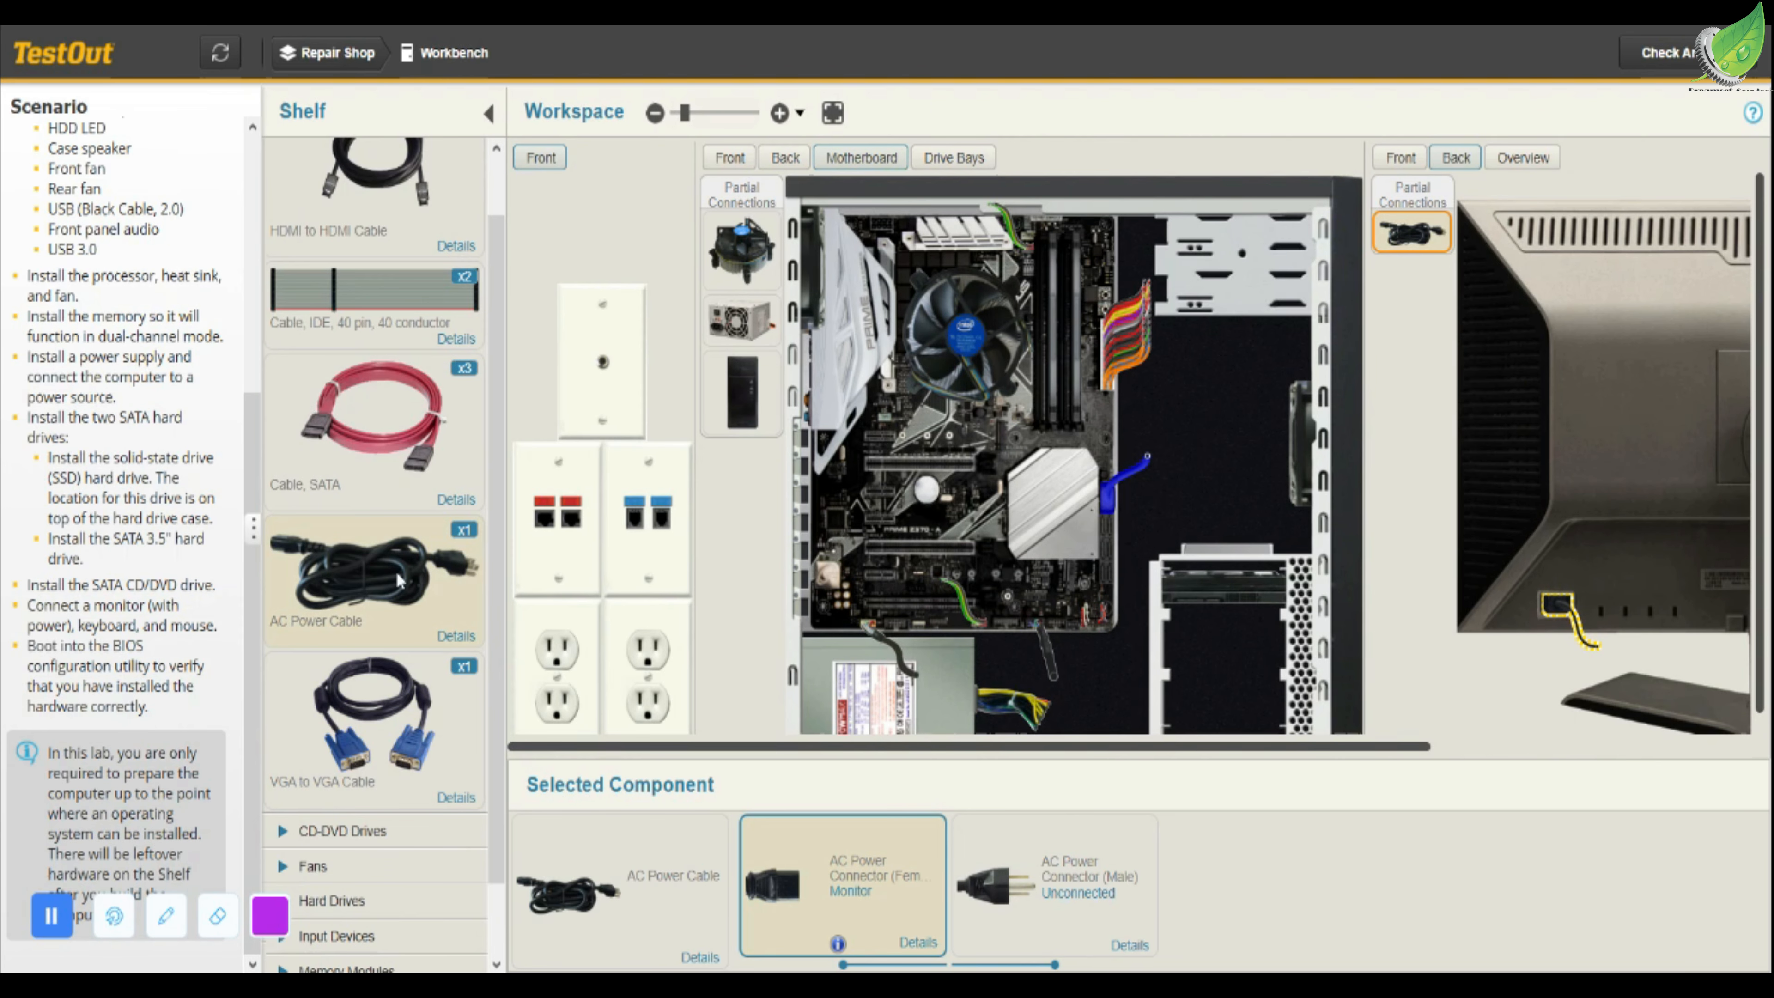
drag(1296, 751, 1656, 755)
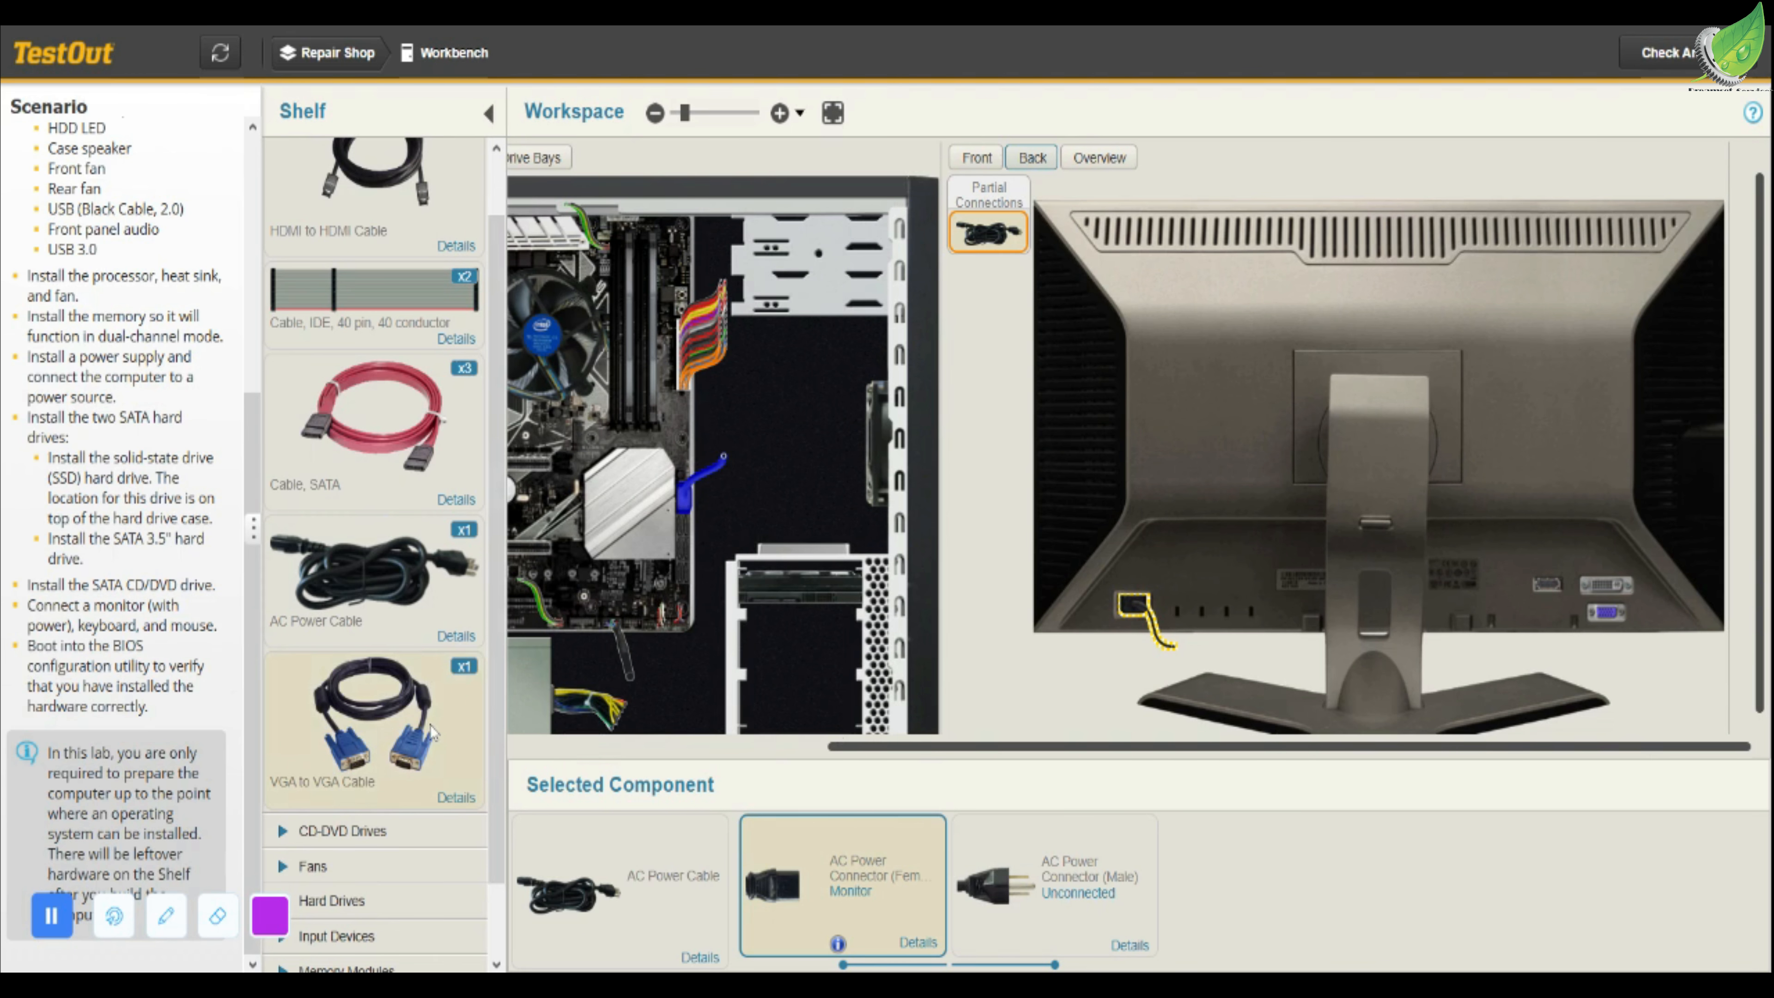
drag(431, 732, 1595, 587)
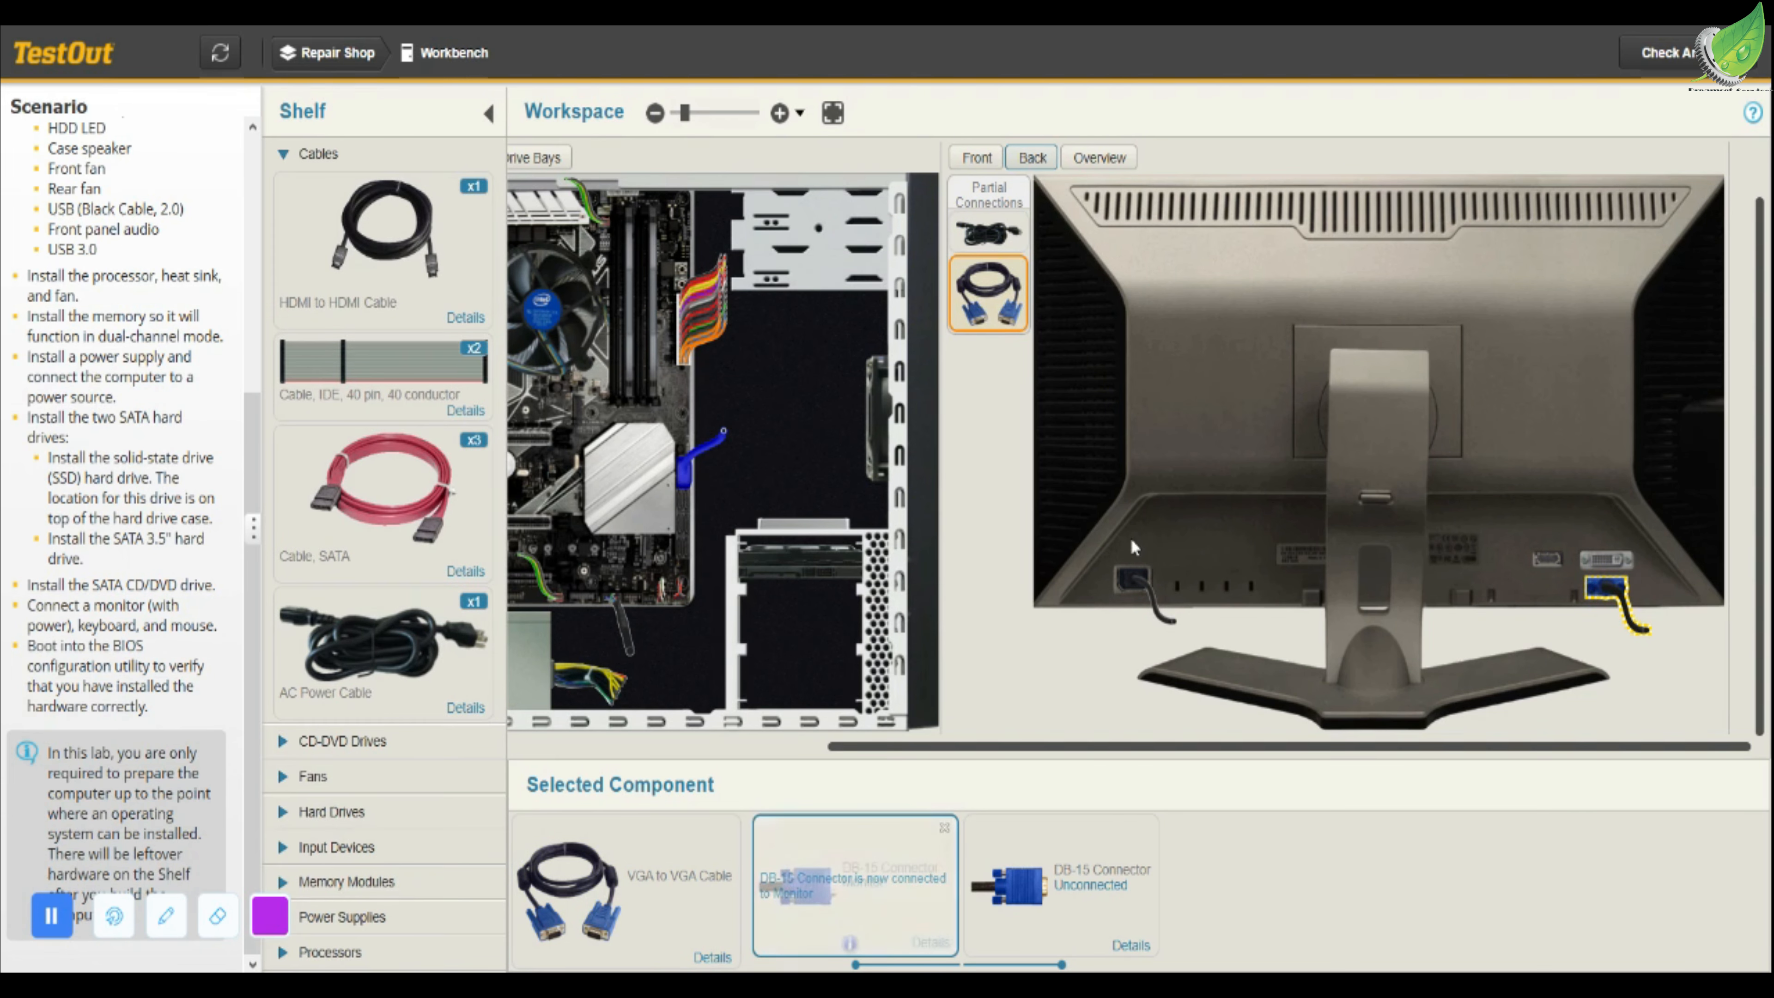
Examine the ports on the back of the computer case for a suitable monitor connection
drag(962, 752, 793, 767)
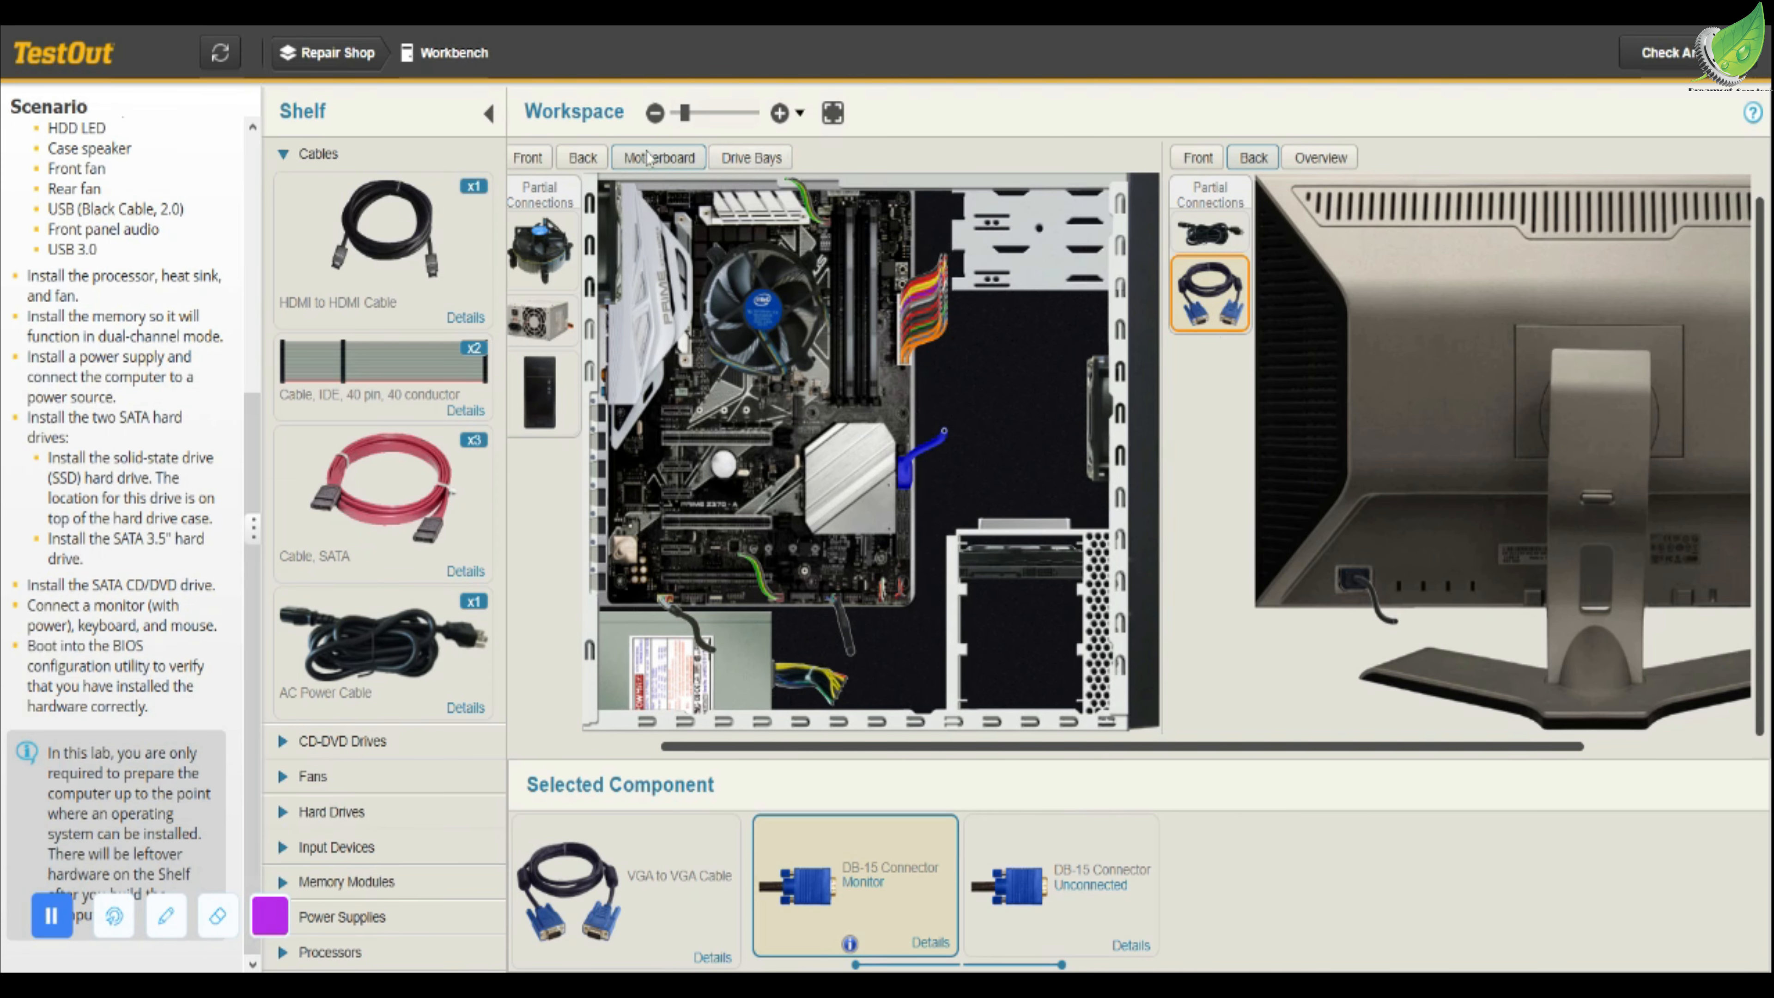
click(583, 157)
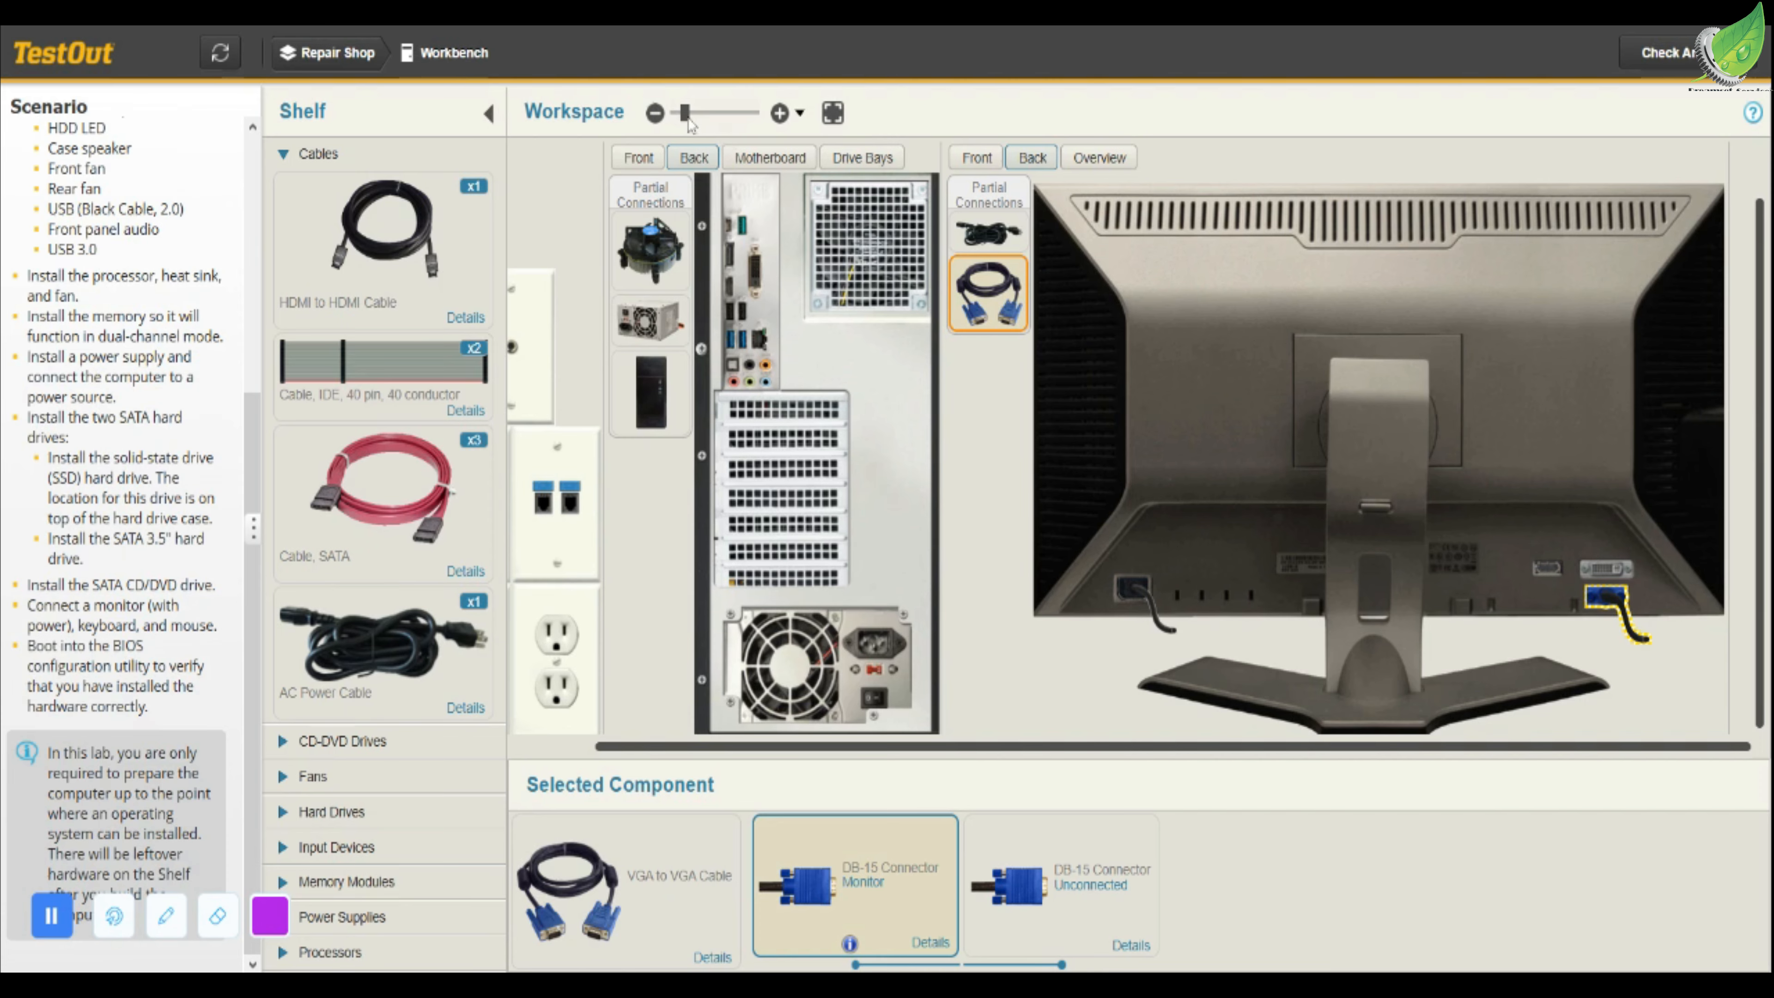
drag(704, 119, 737, 120)
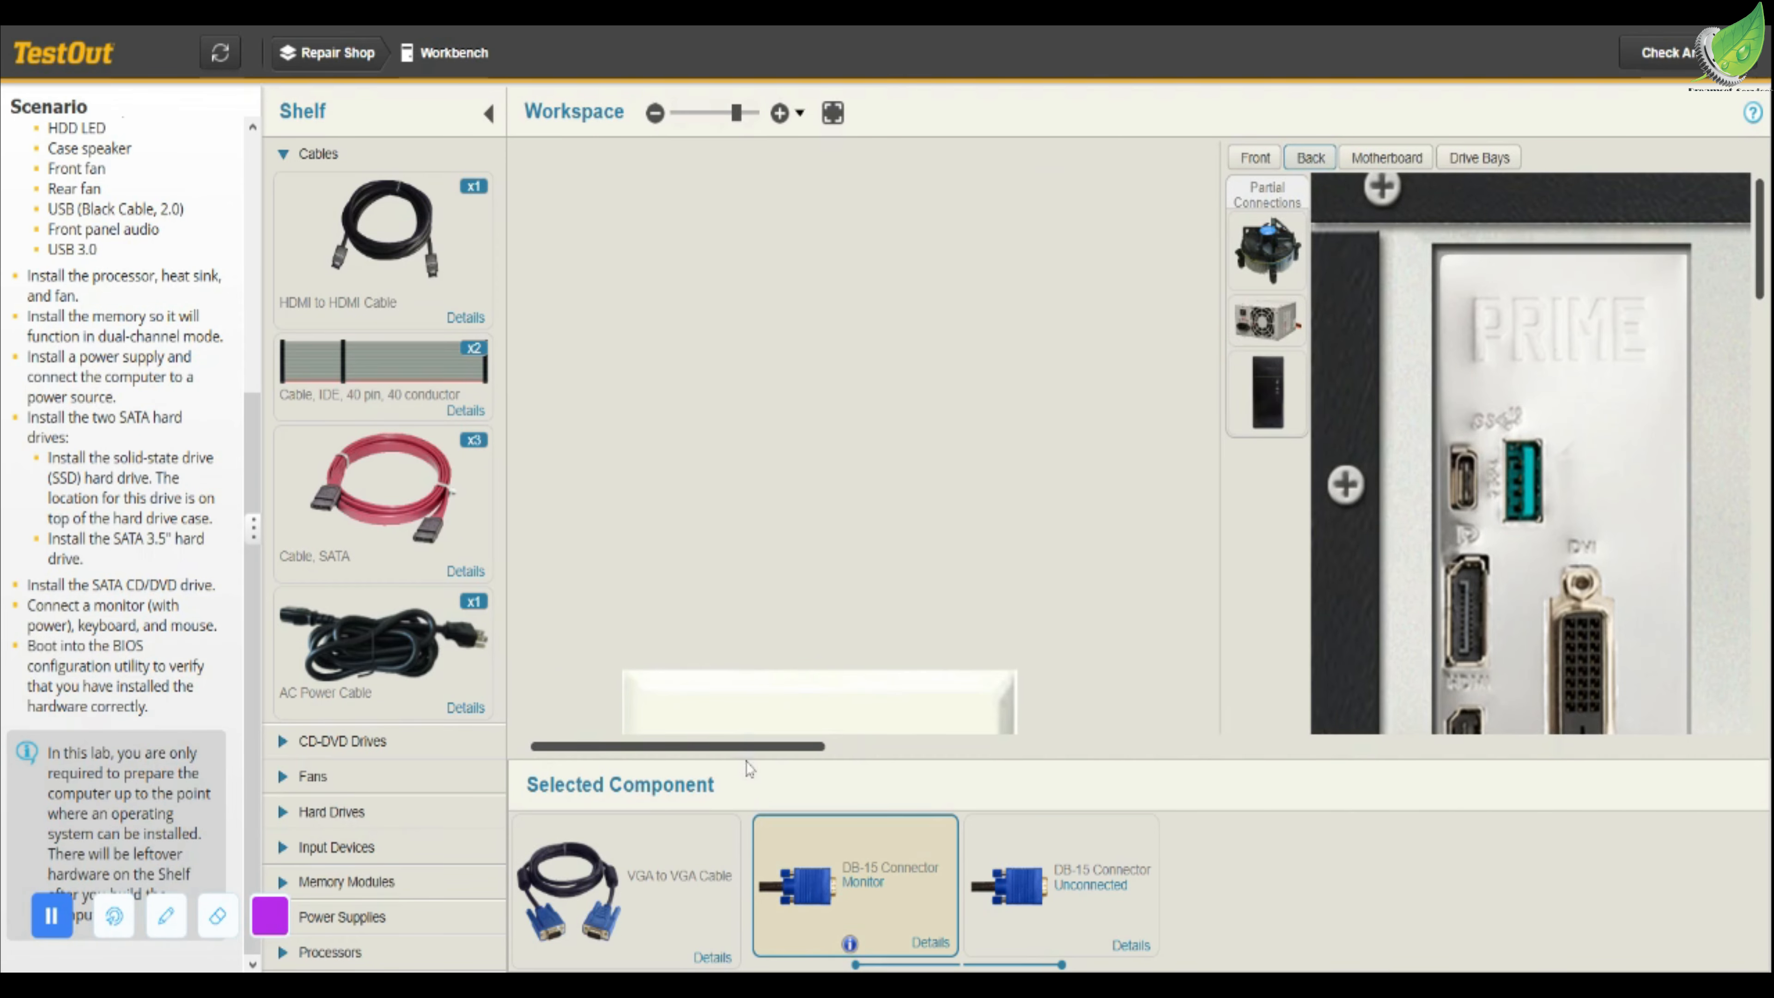
drag(827, 755, 962, 757)
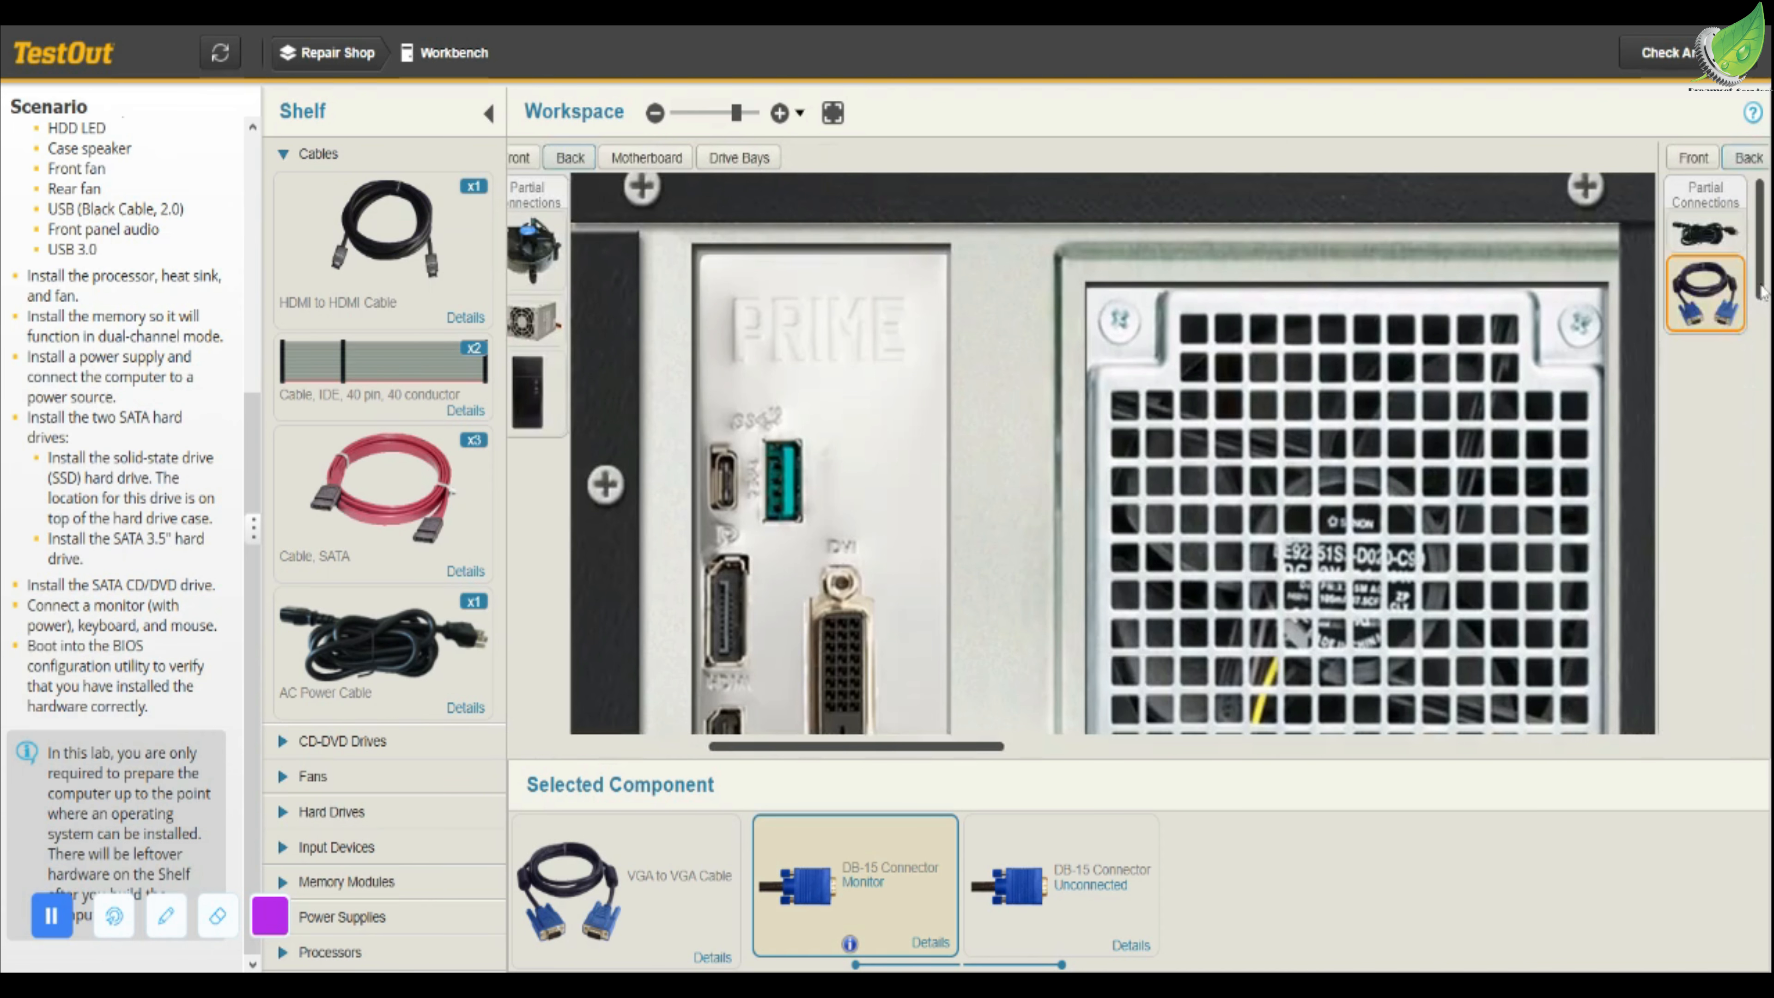
drag(1761, 292, 1750, 327)
scroll(1741, 286, up, 1)
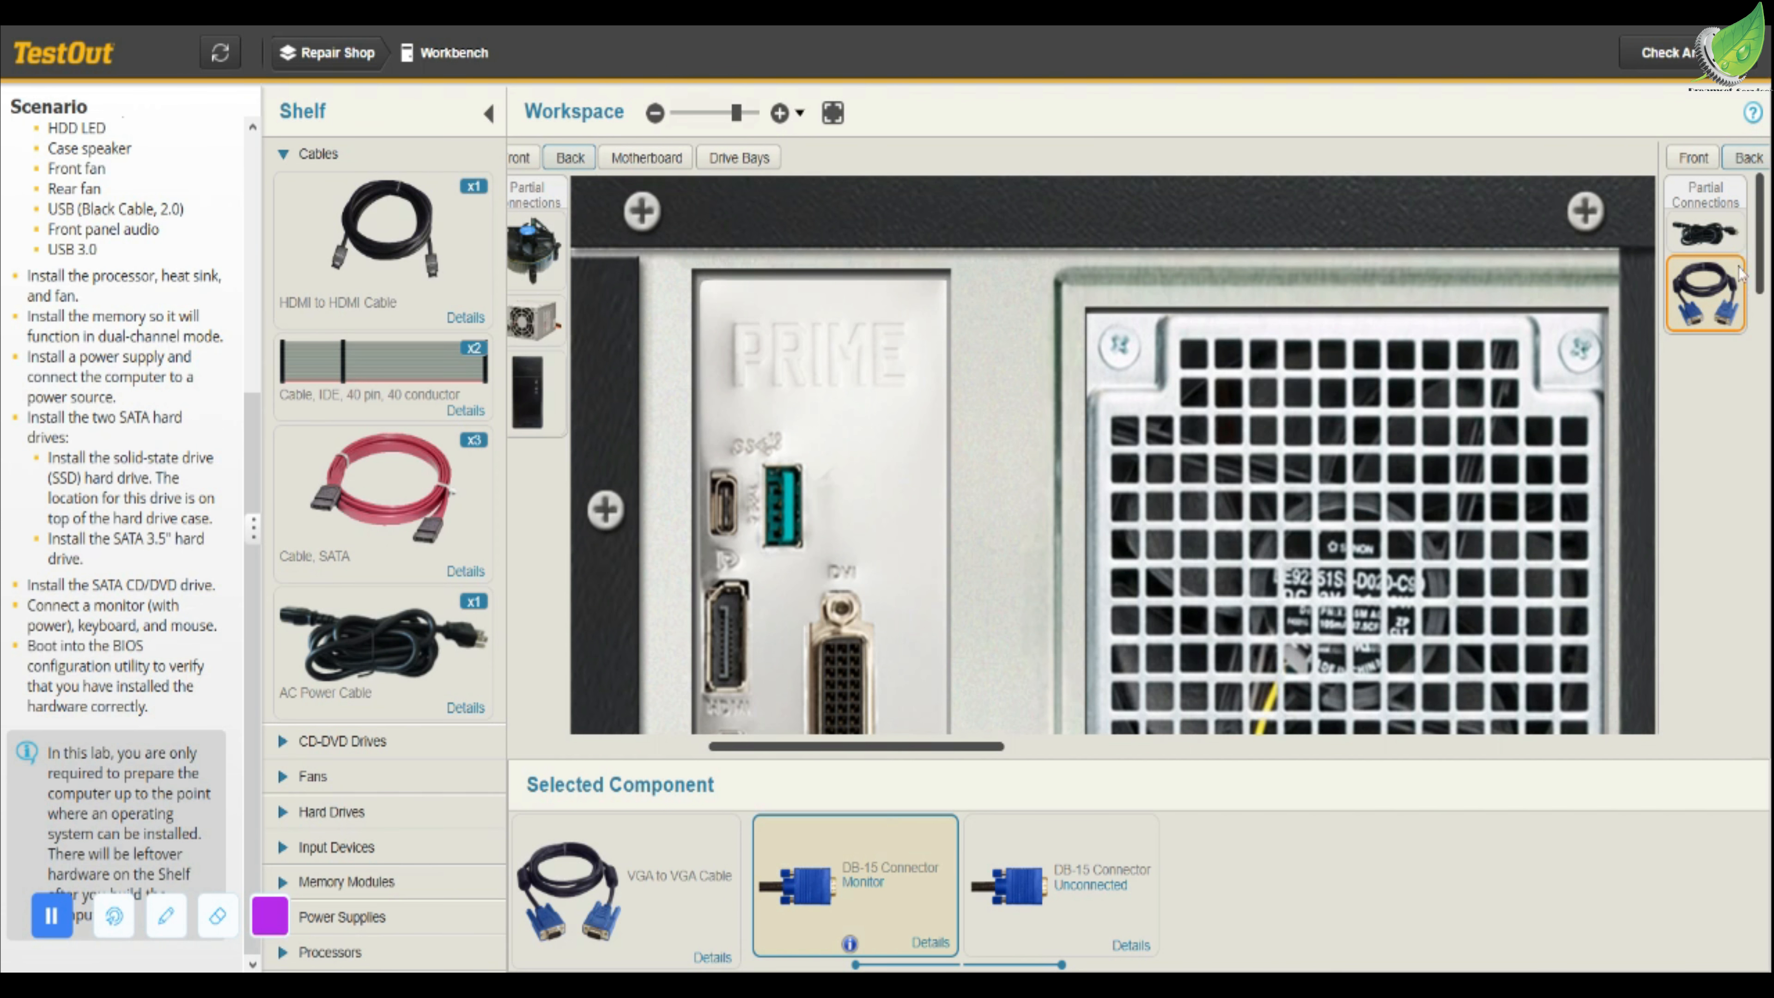
scroll(1741, 274, down, 8)
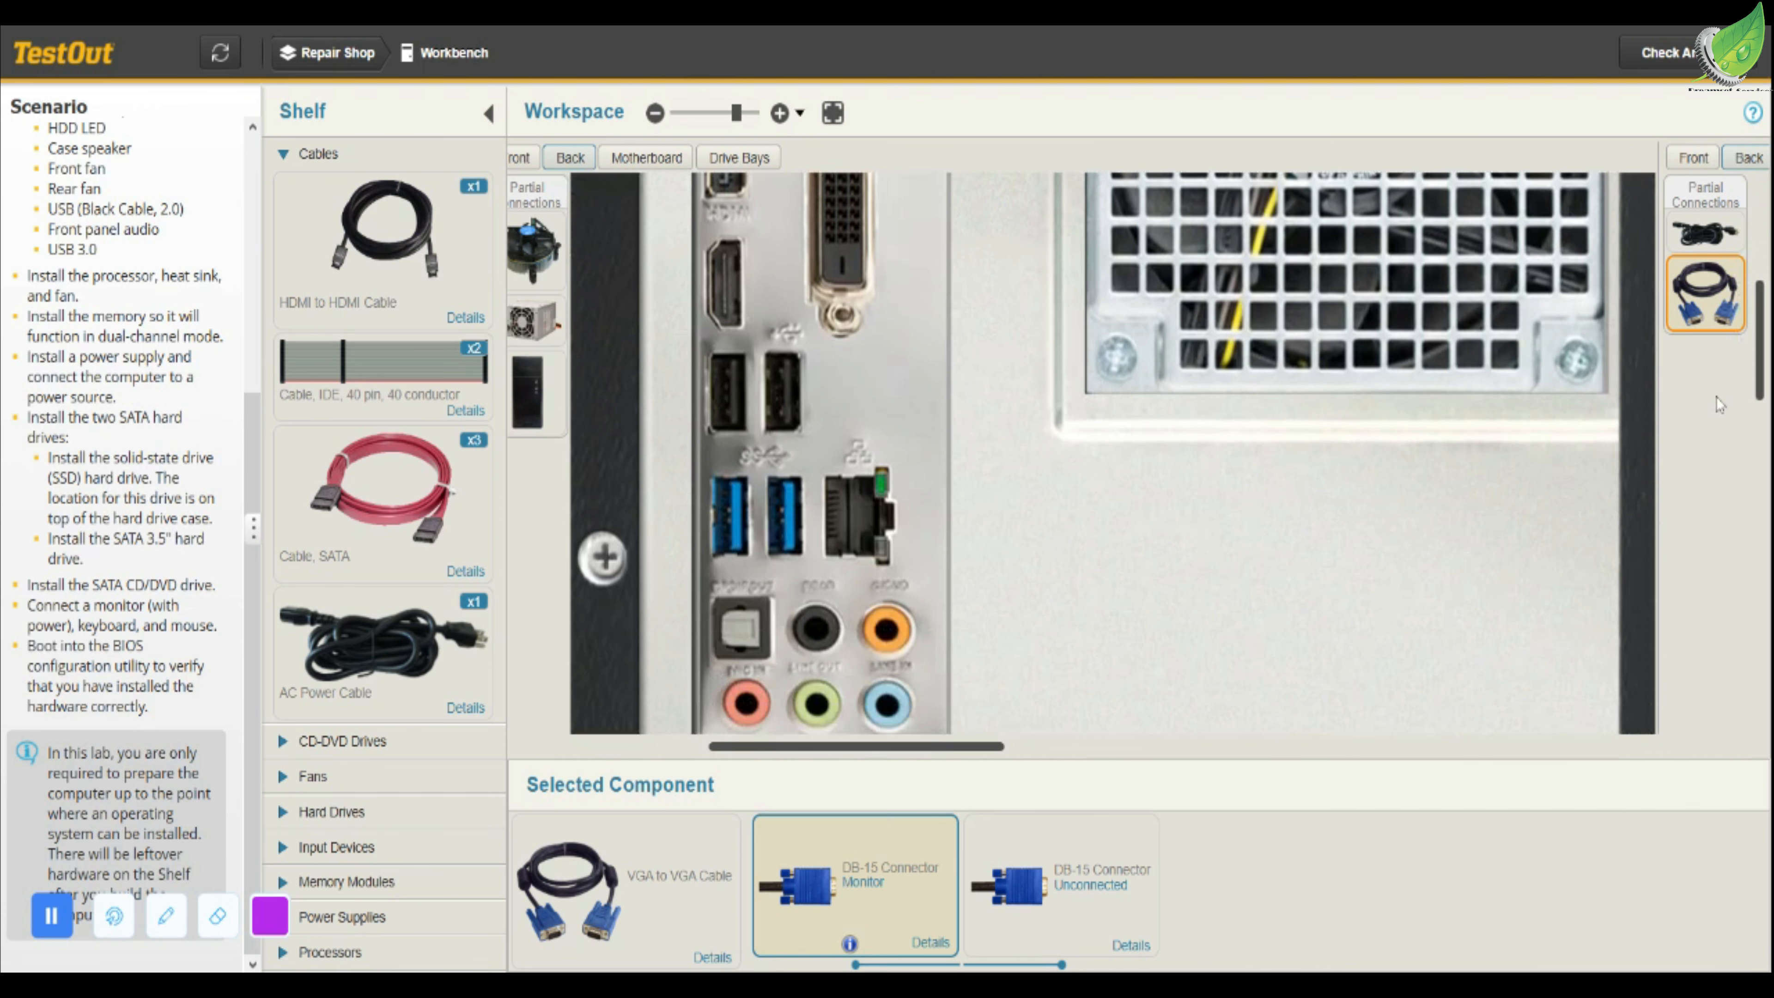
scroll(1717, 400, down, 7)
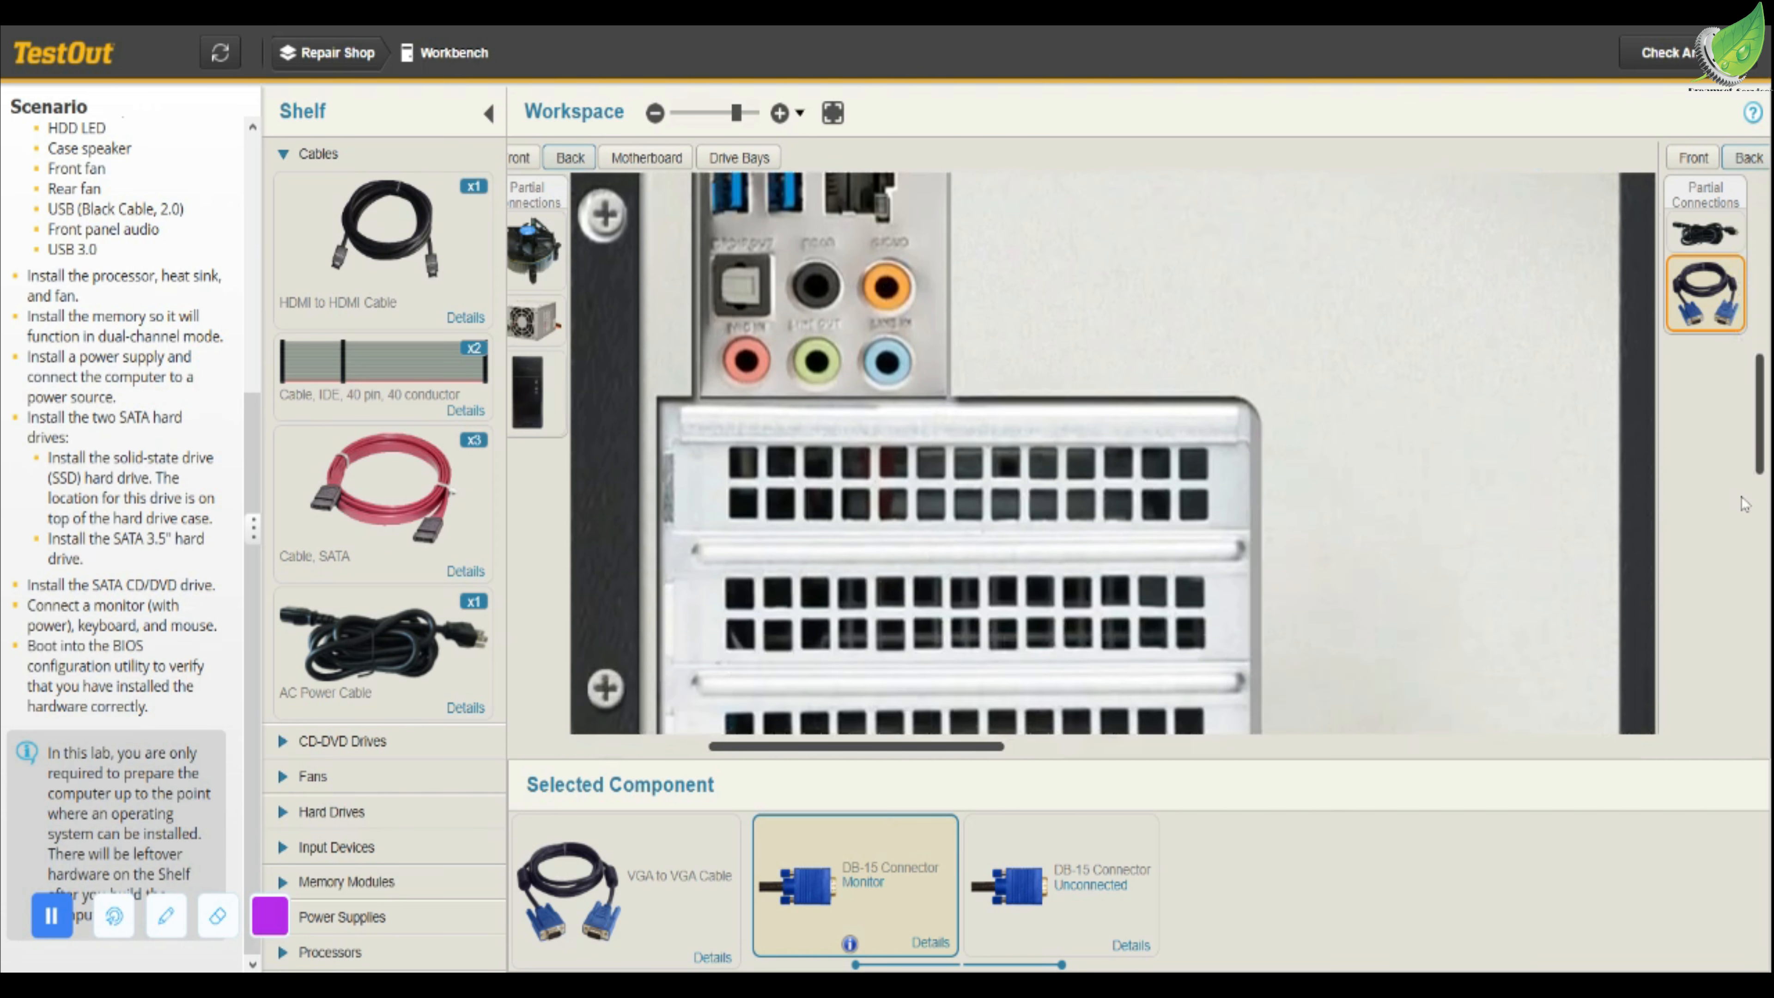
scroll(1745, 503, down, 4)
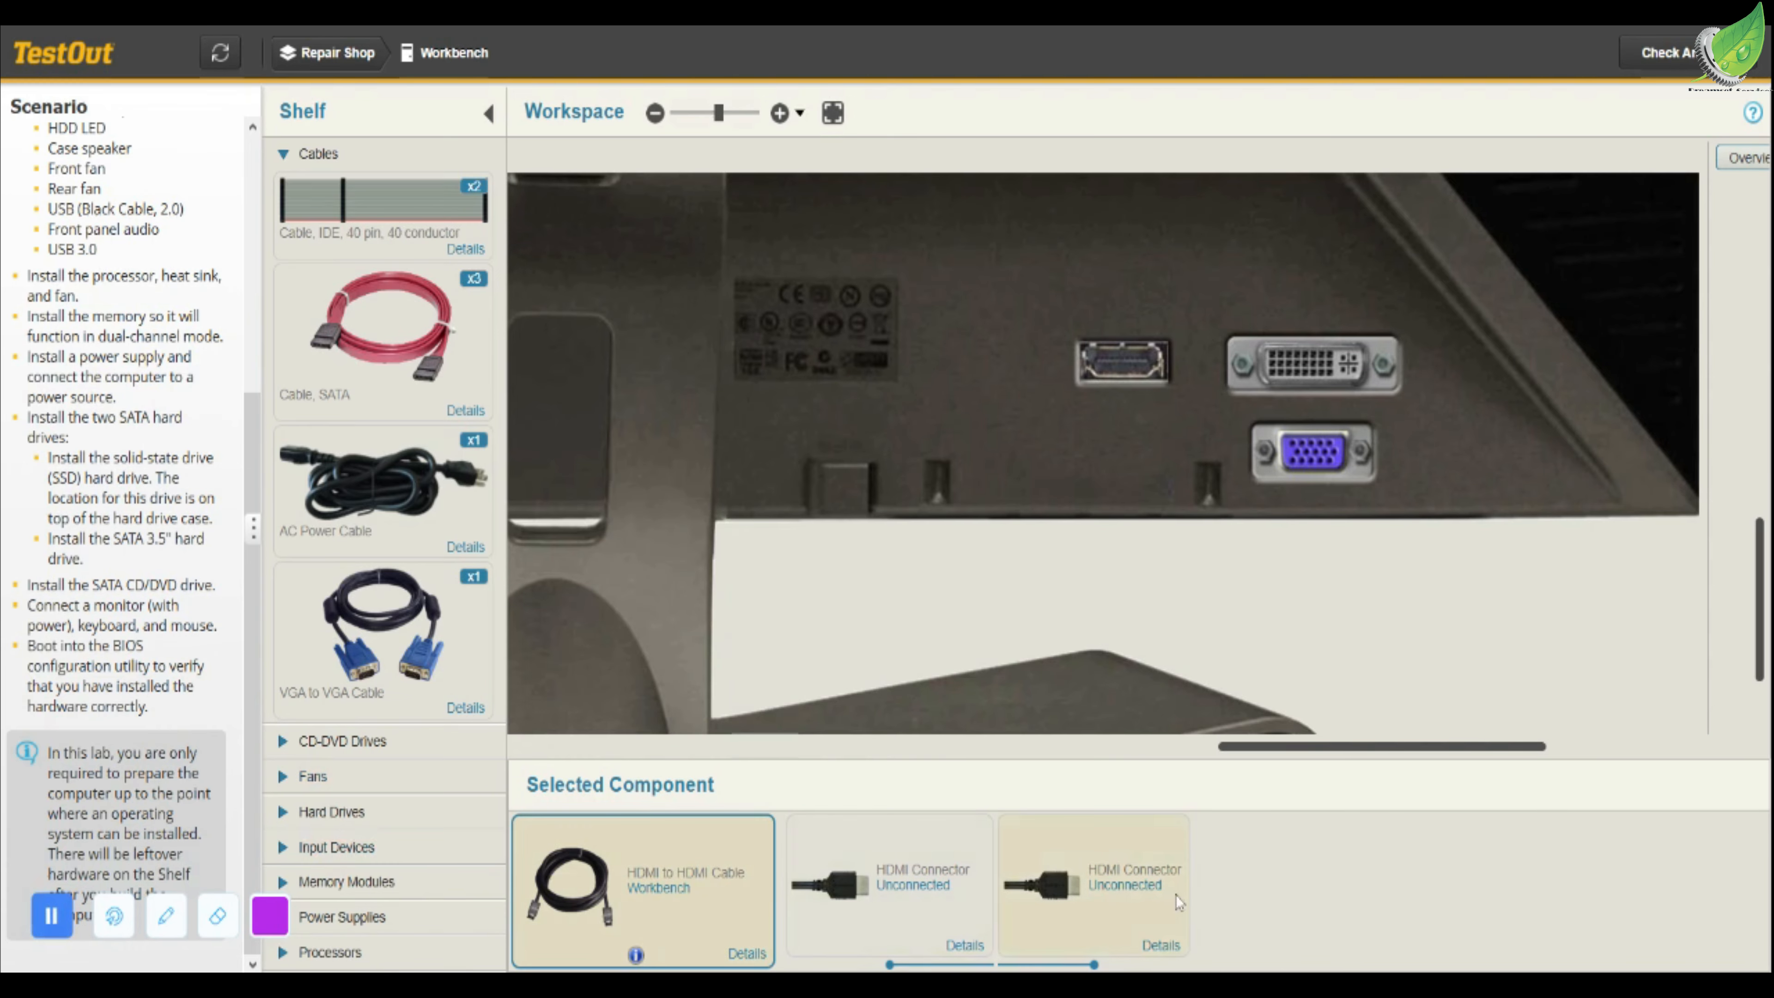
Connect the HDMI to HDMI cable from the monitor's HDMI port to the motherboard's HDMI port on the back of the case
drag(1110, 905, 1109, 363)
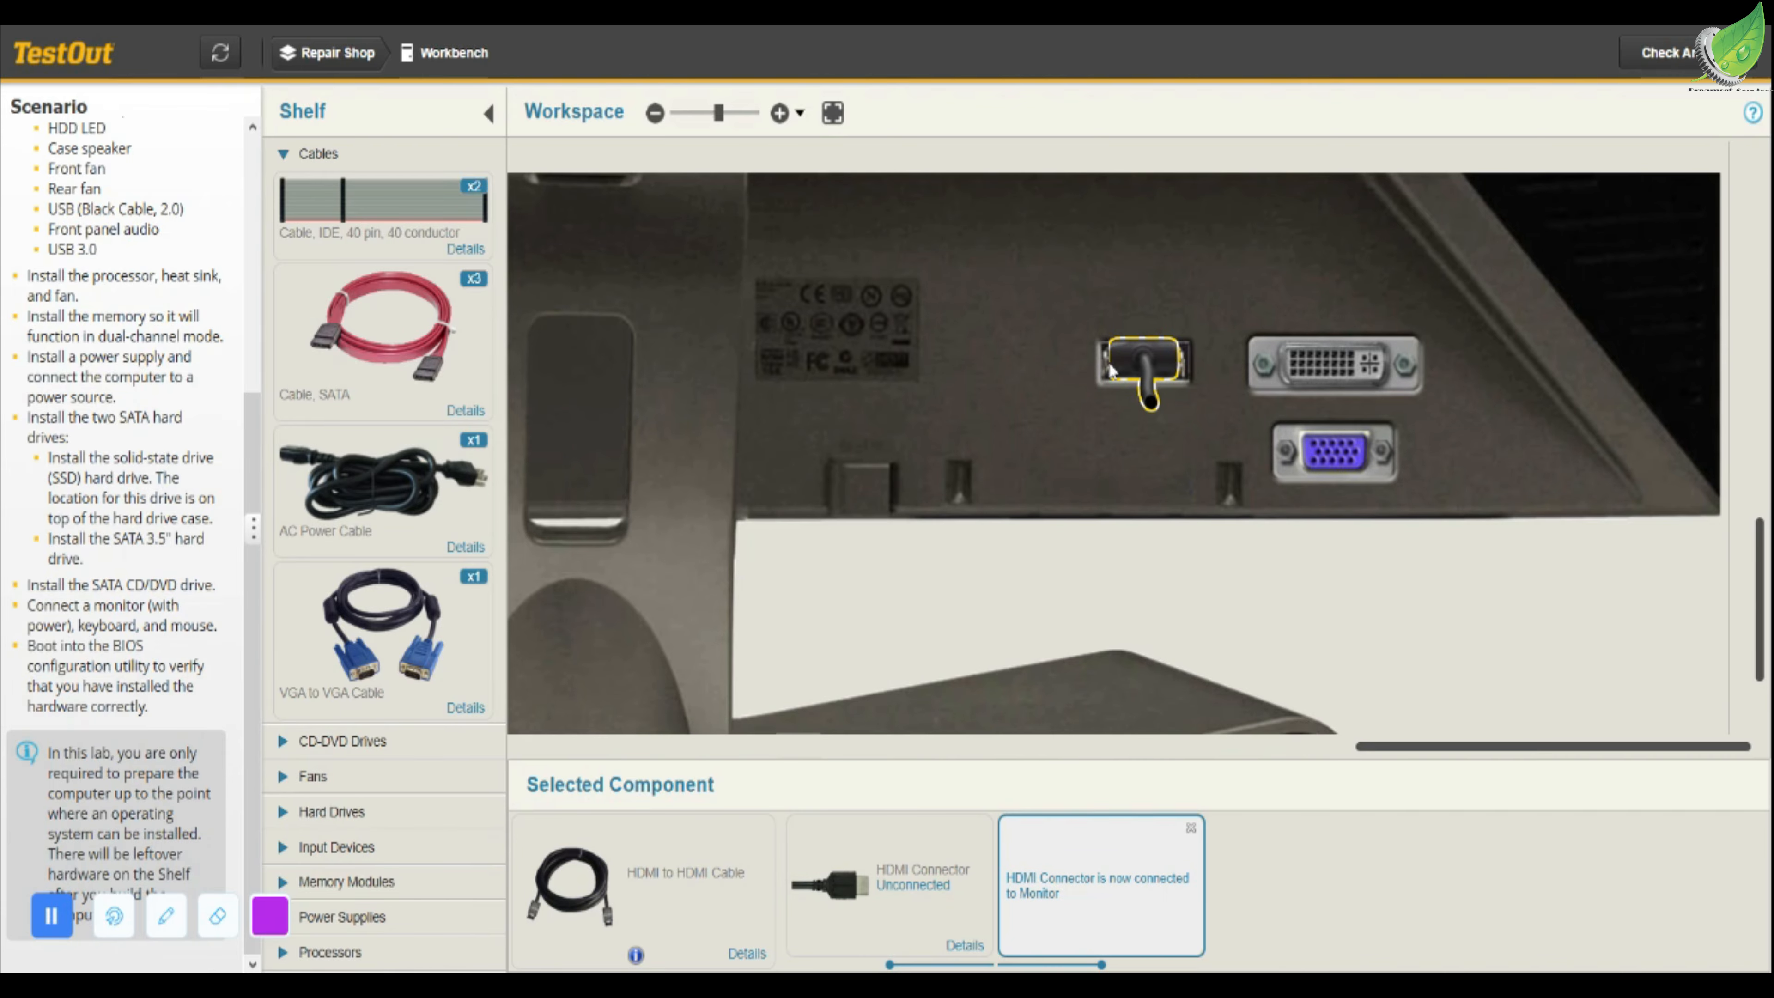
drag(1367, 754, 704, 780)
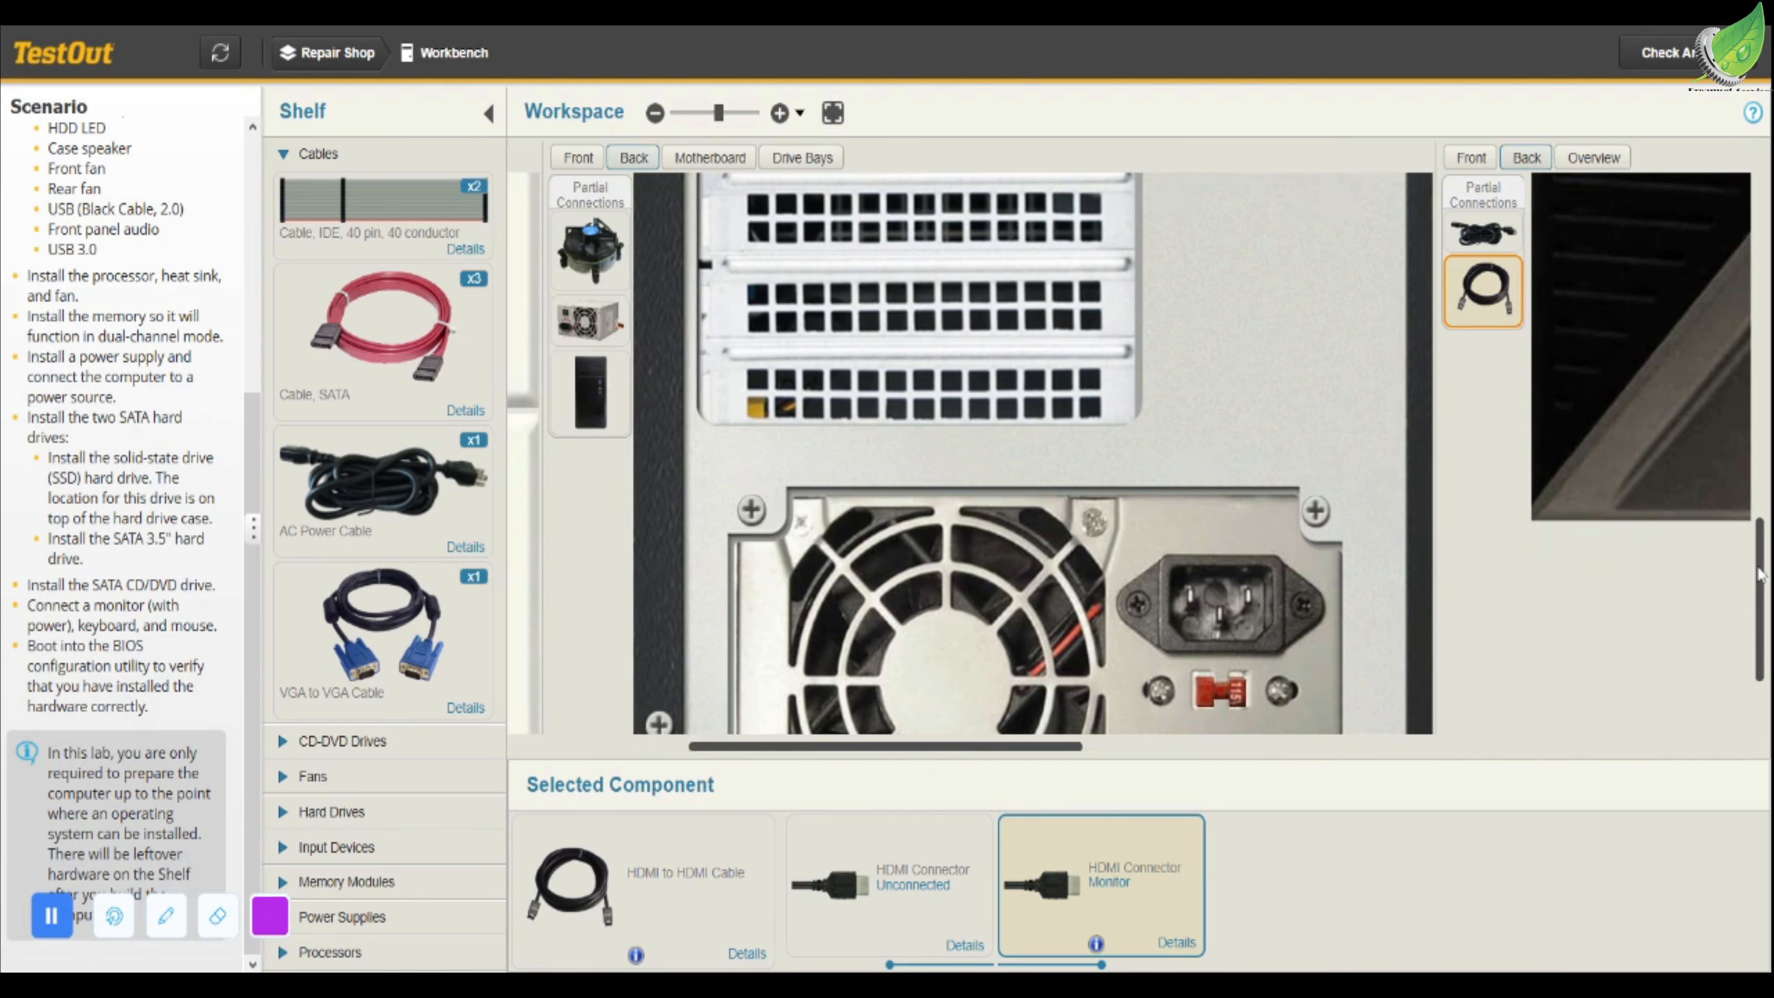
drag(1762, 527, 1762, 301)
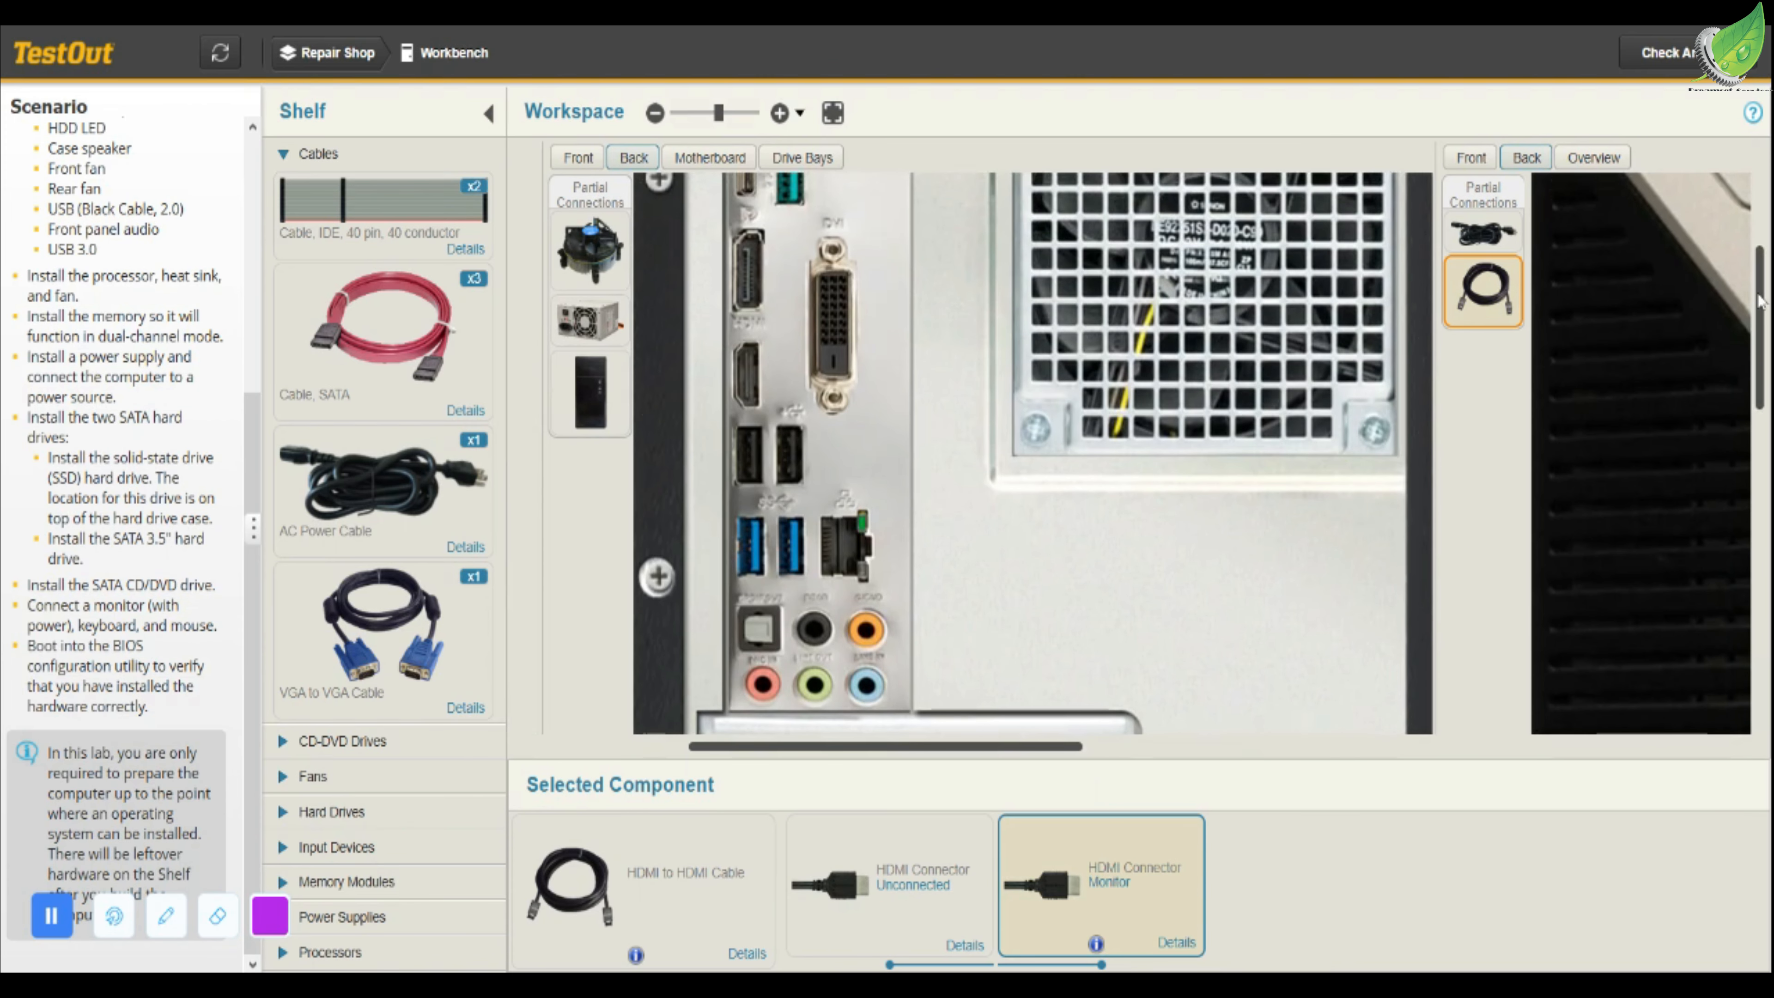
click(841, 897)
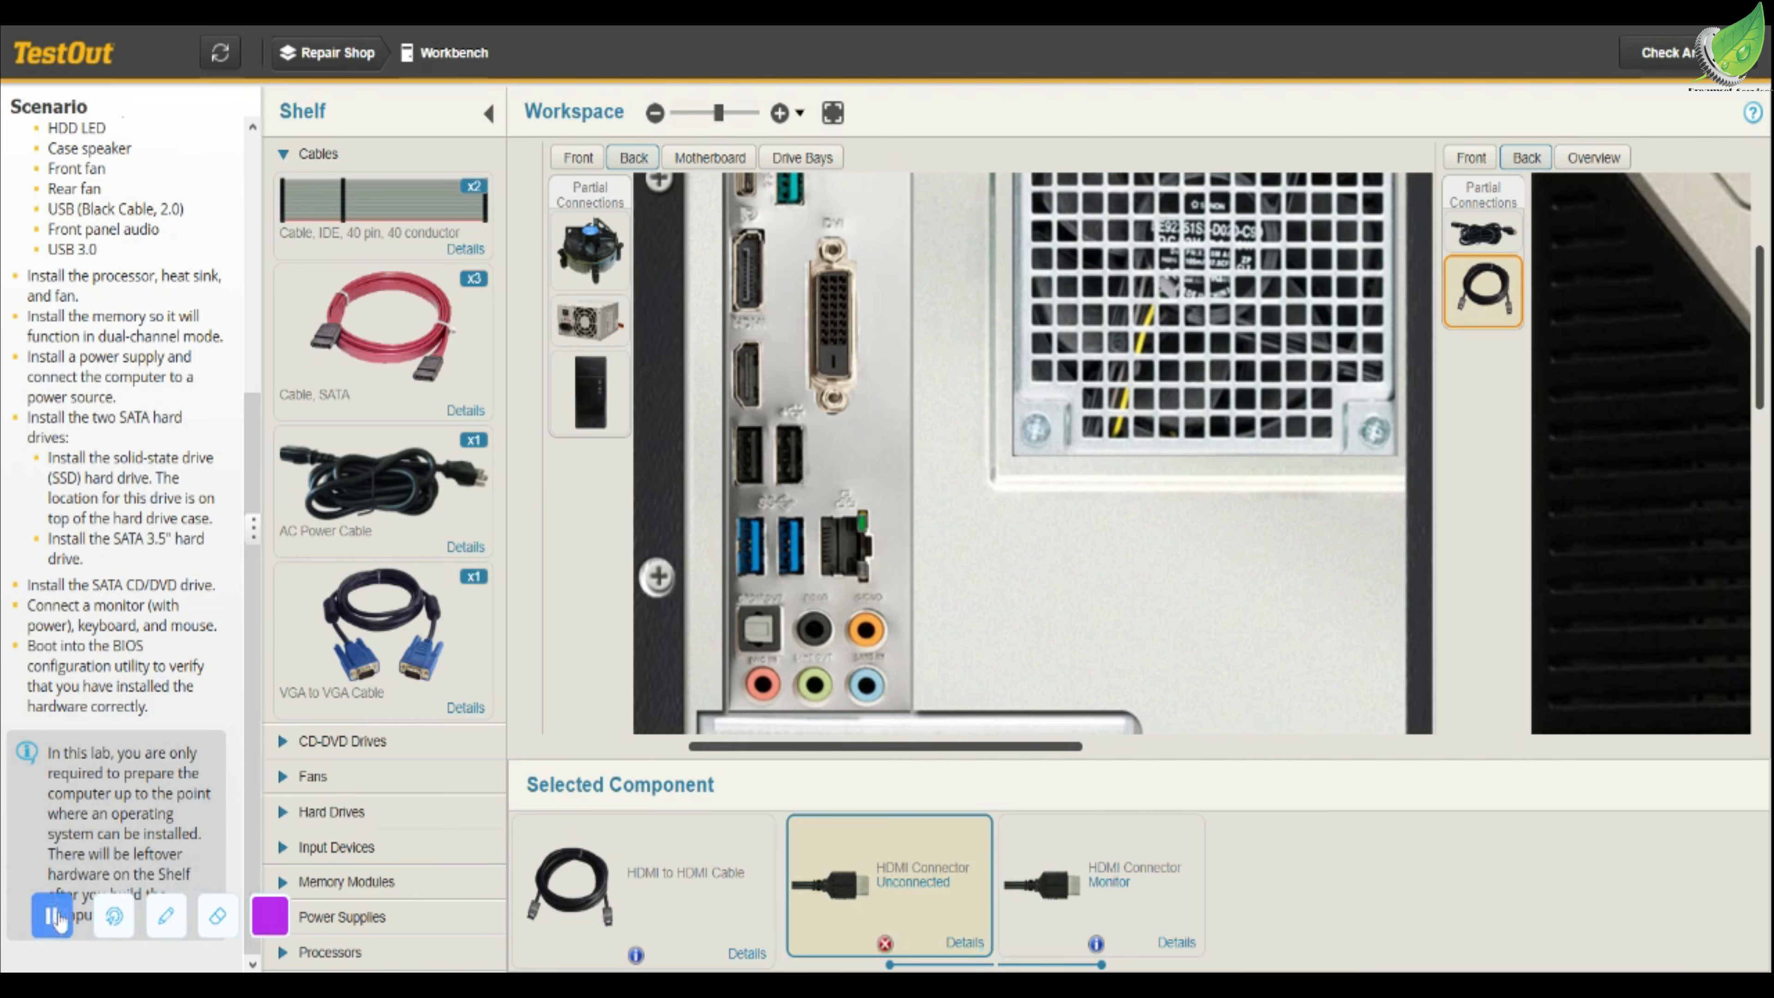
drag(884, 884, 748, 375)
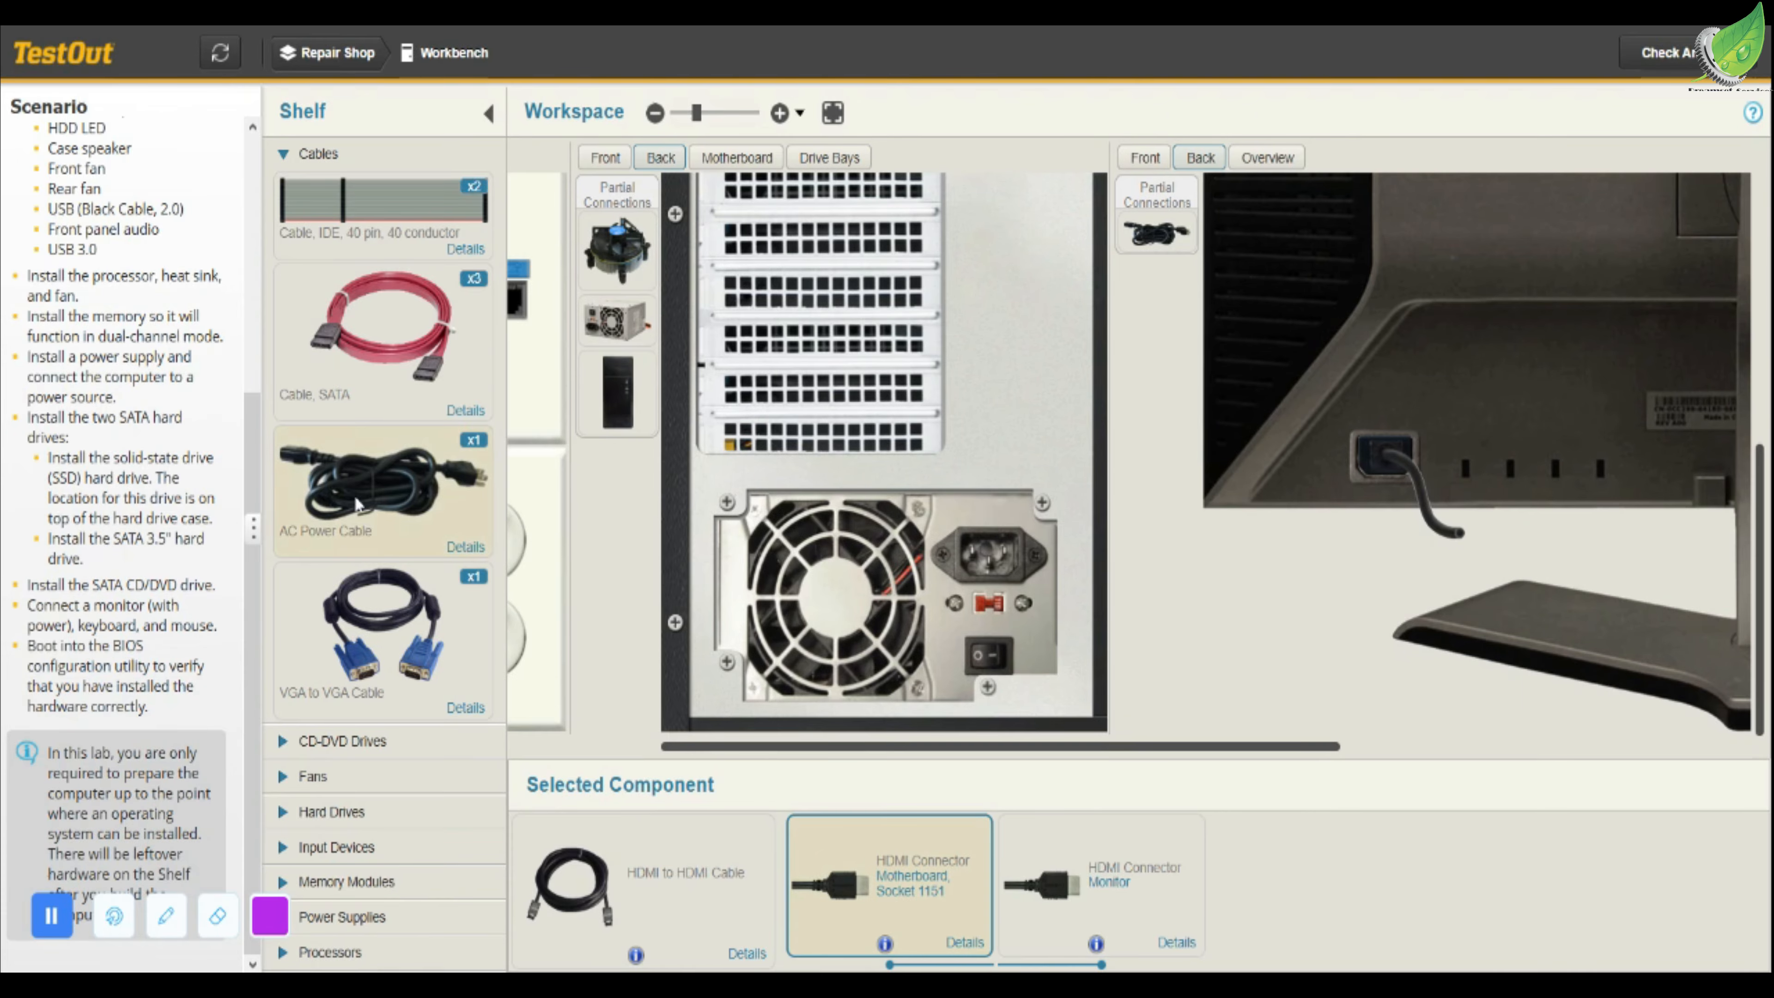
Connect the female end of the remaining AC power cable to the power socket of the computer's power supply
drag(356, 505, 933, 552)
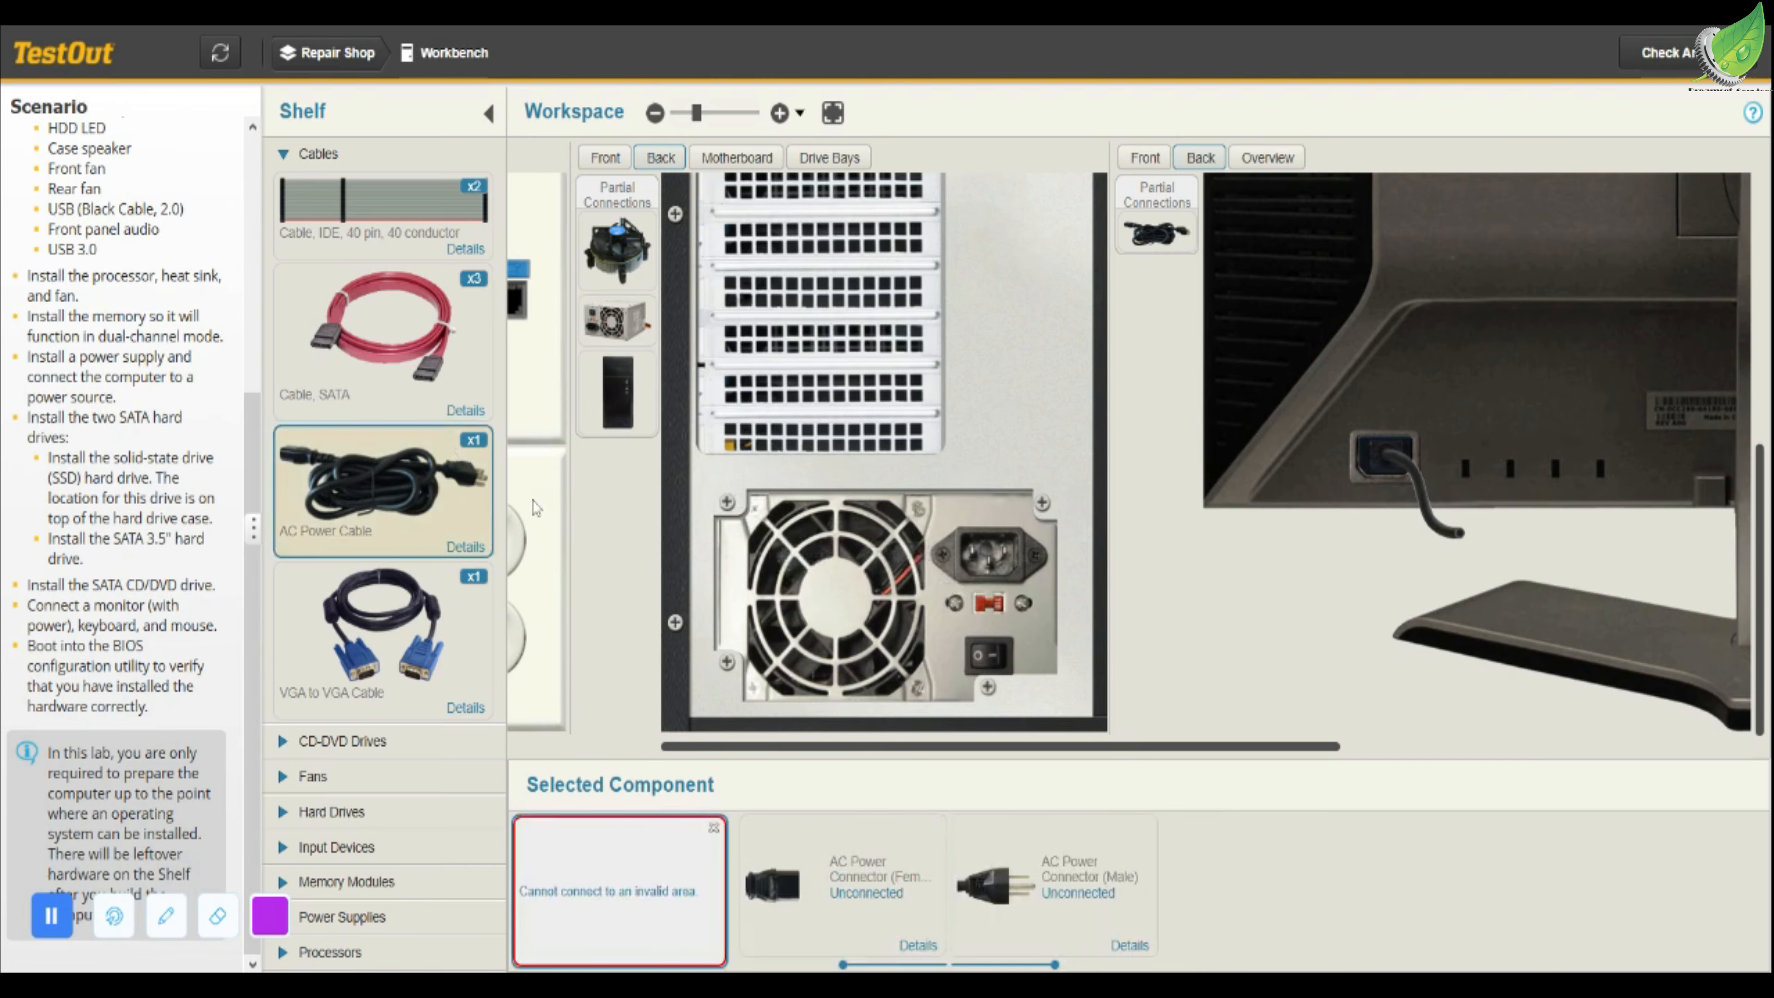
drag(382, 510, 983, 550)
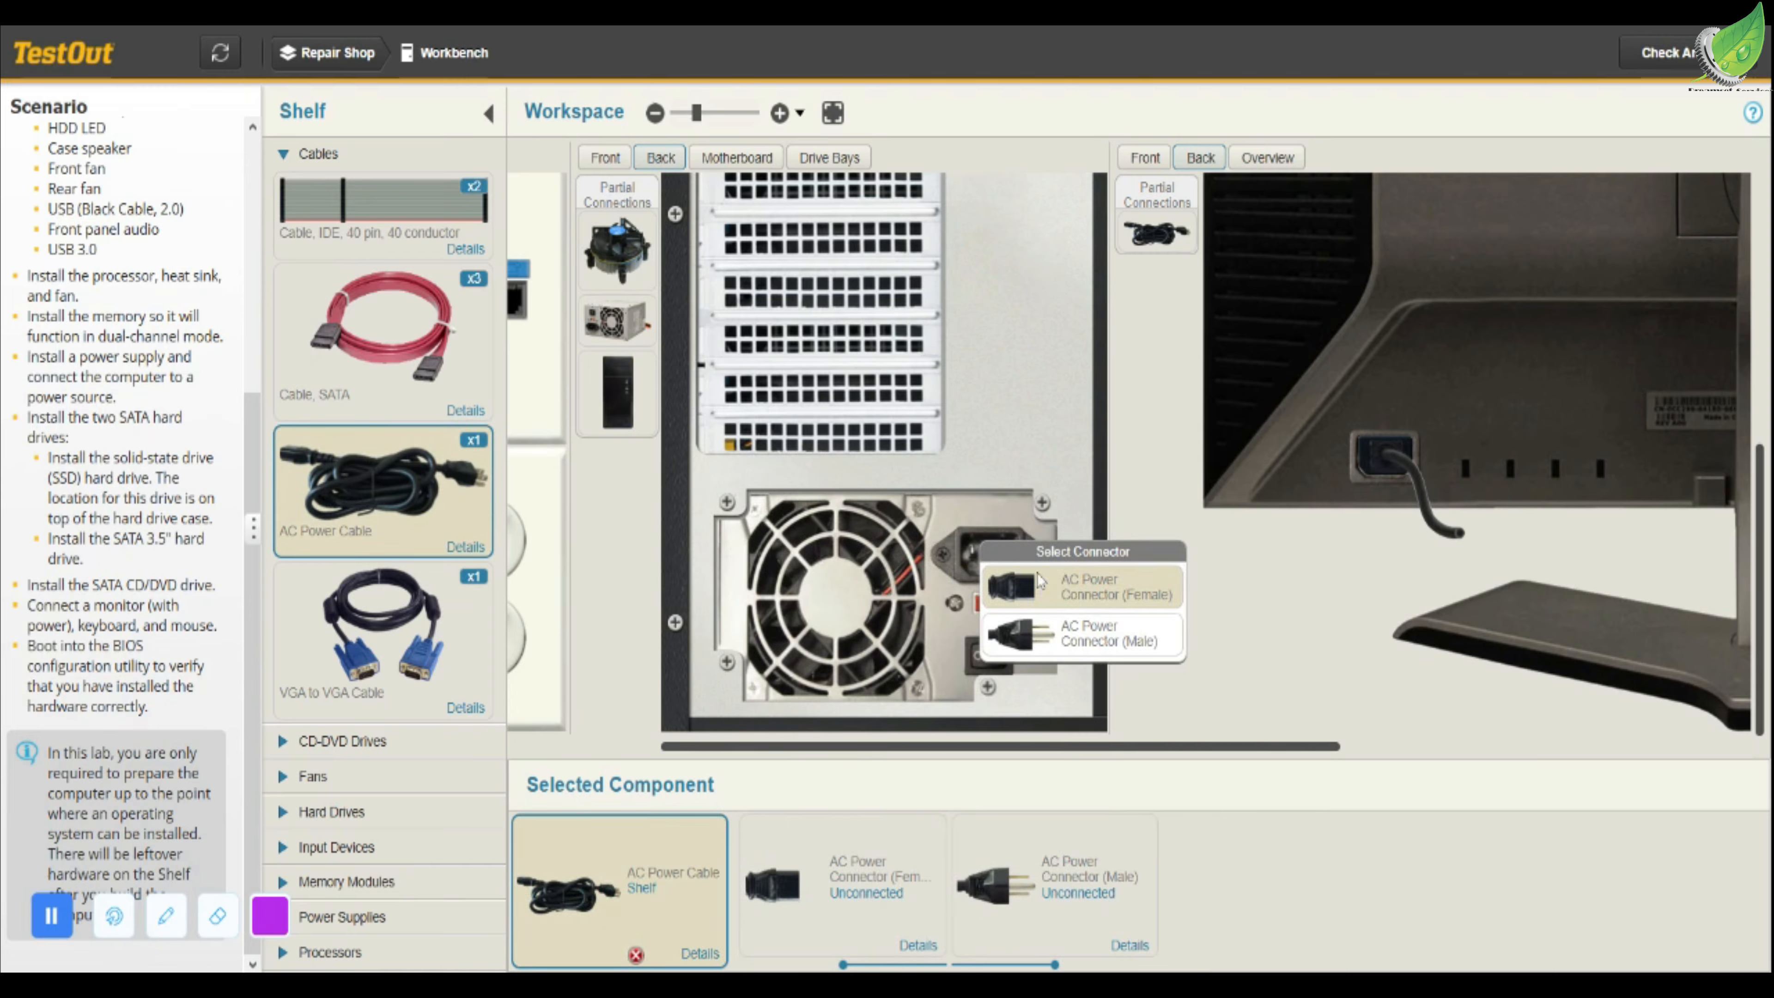
click(1044, 588)
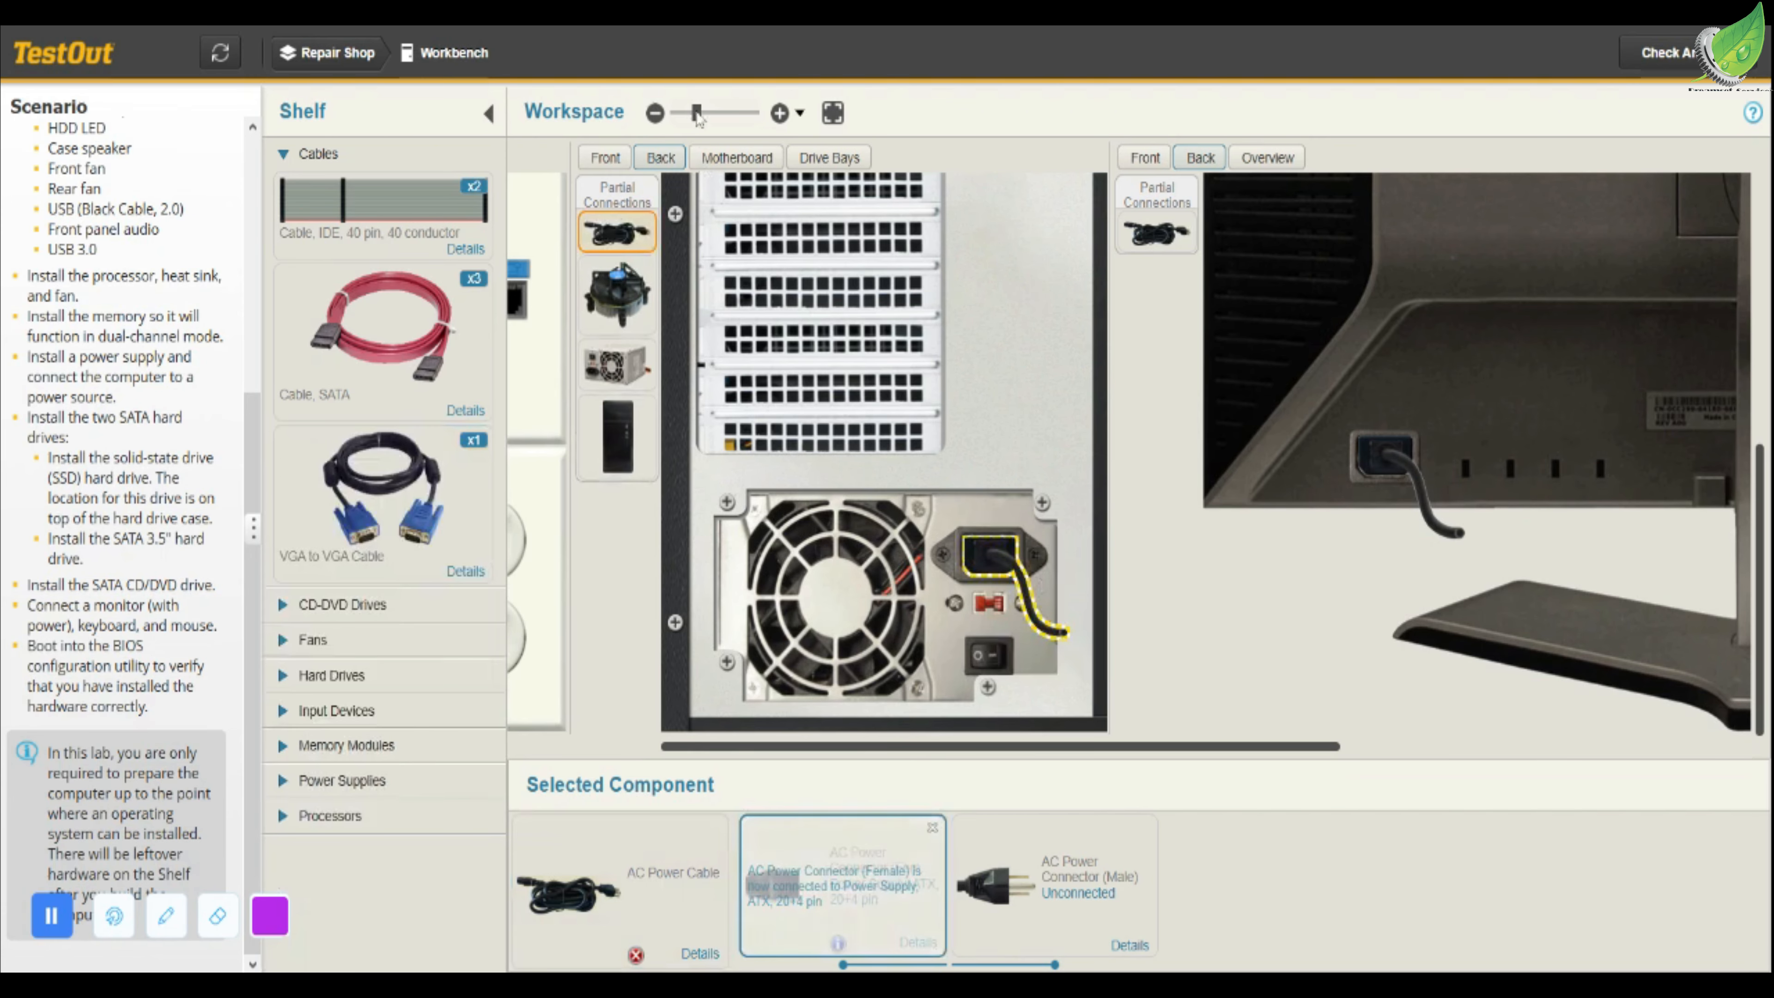
Plug the male ends of the computer's and the monitor's AC power cables into the wall outlets and show the monitor's front
click(673, 114)
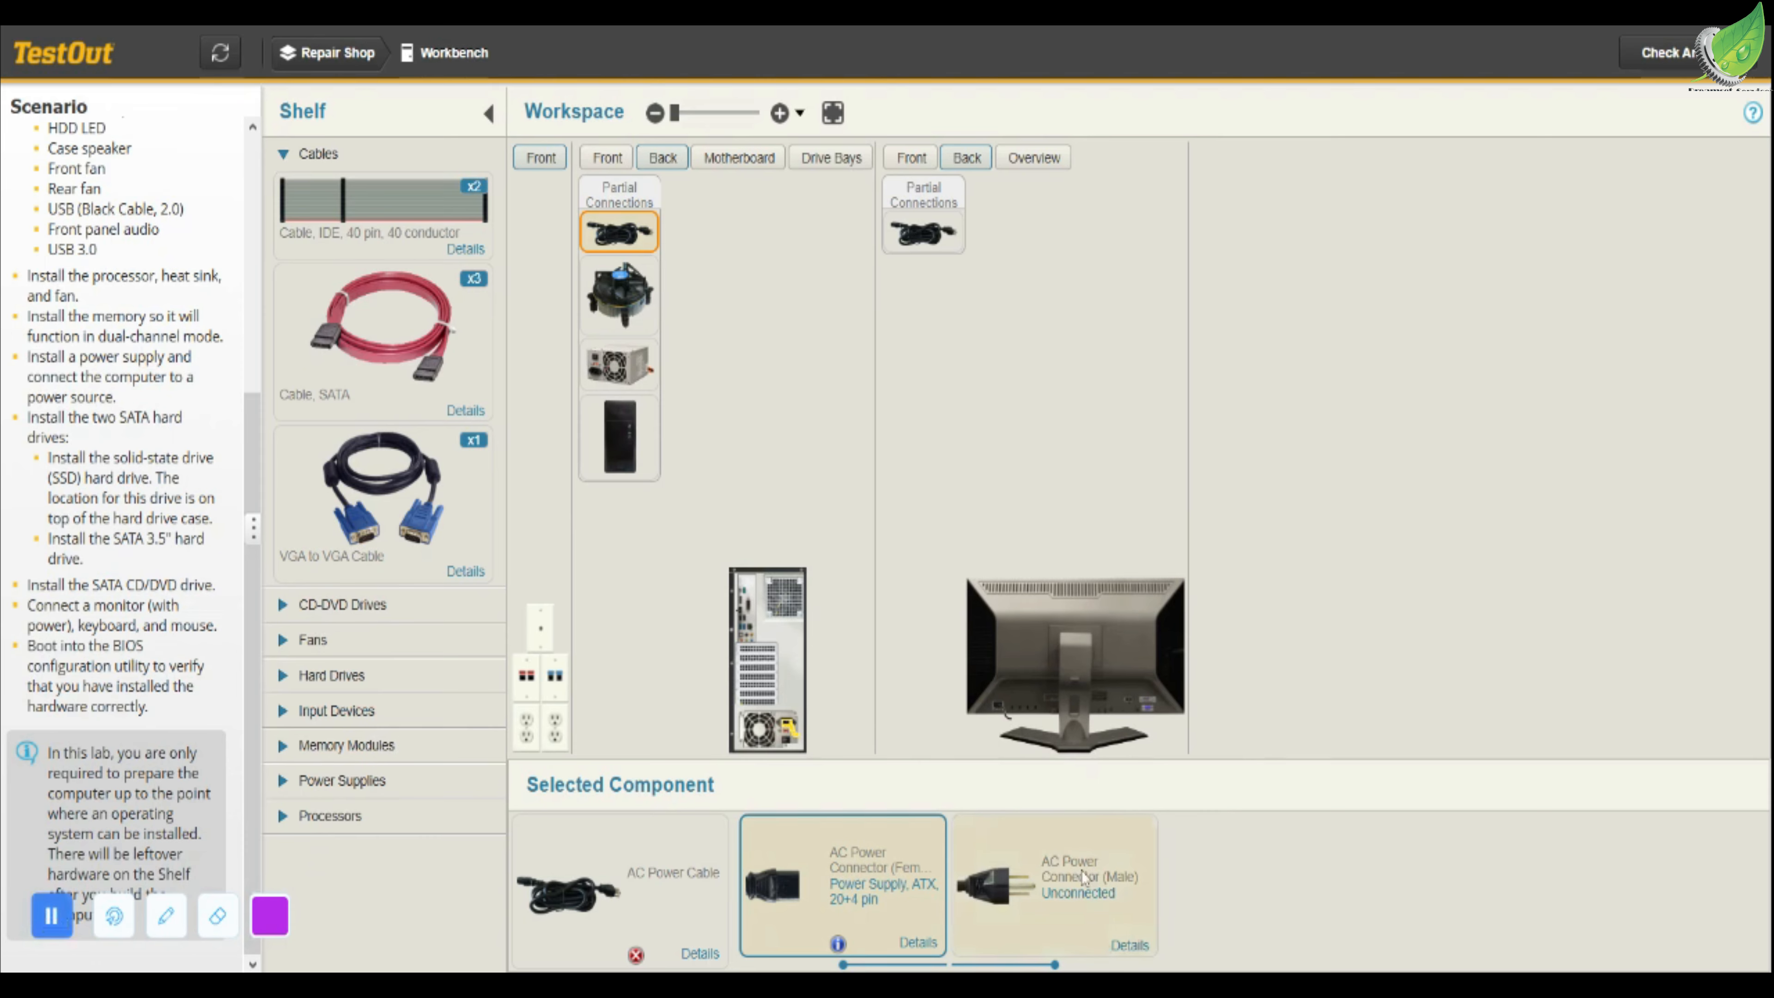
drag(1082, 871, 556, 739)
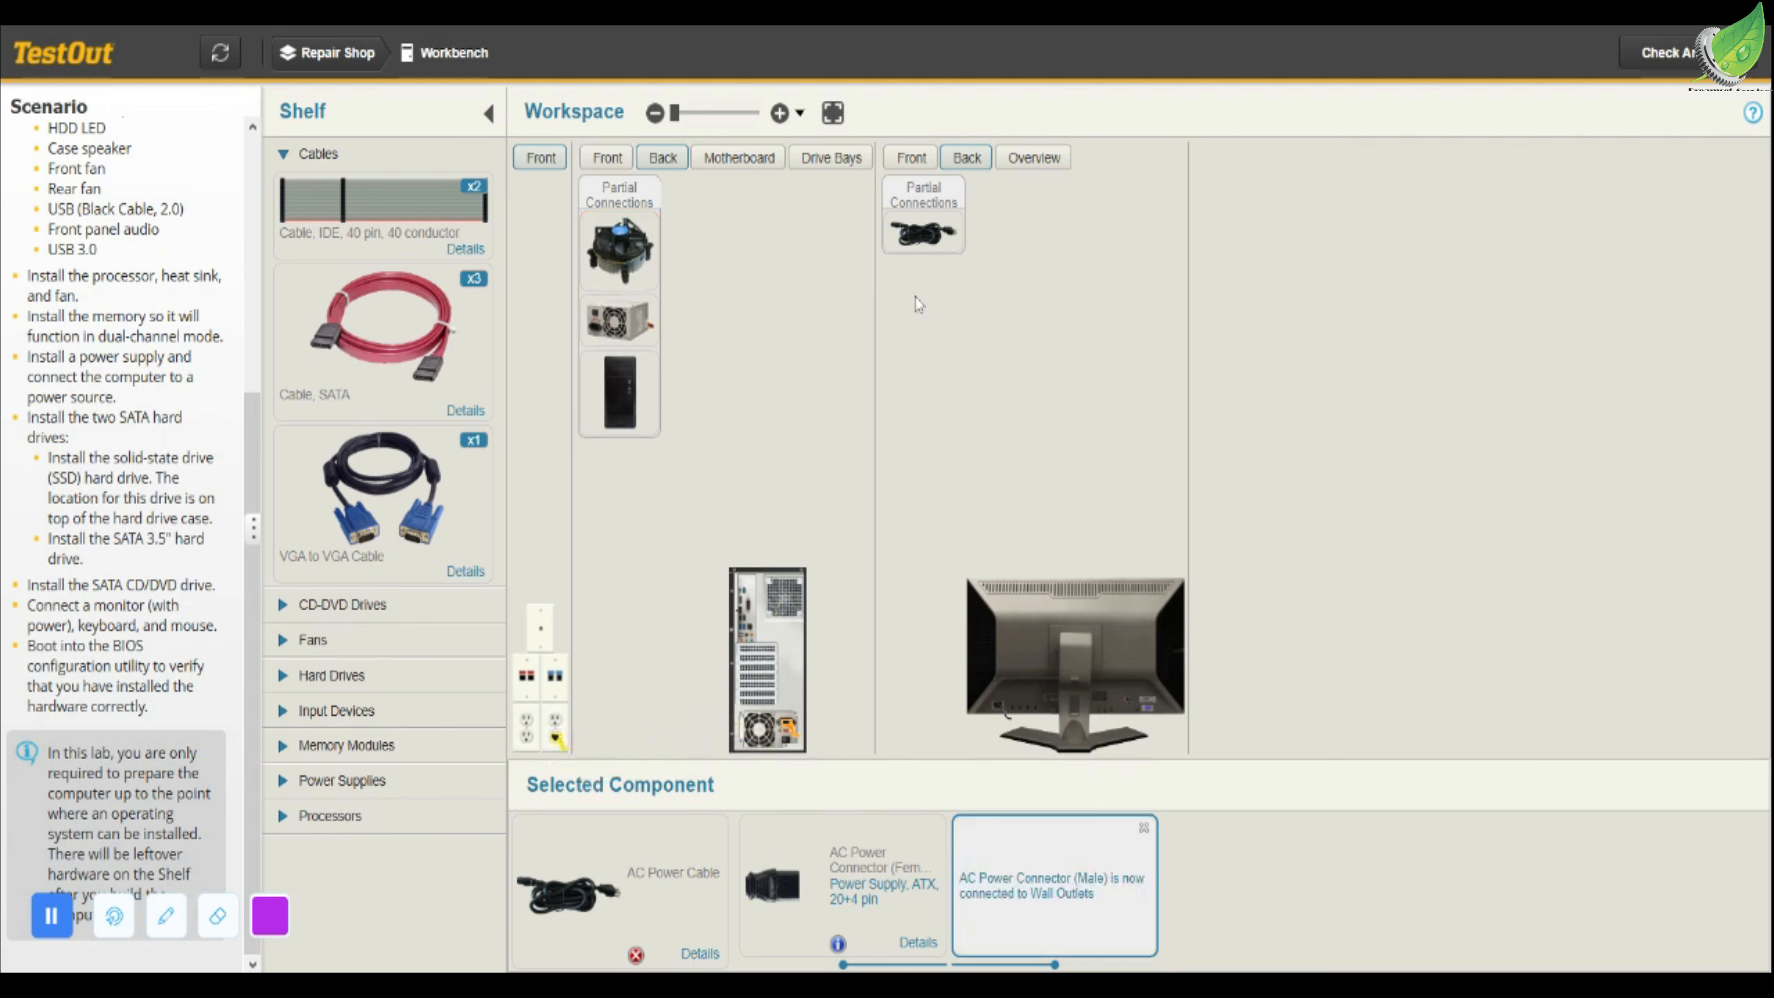
click(936, 234)
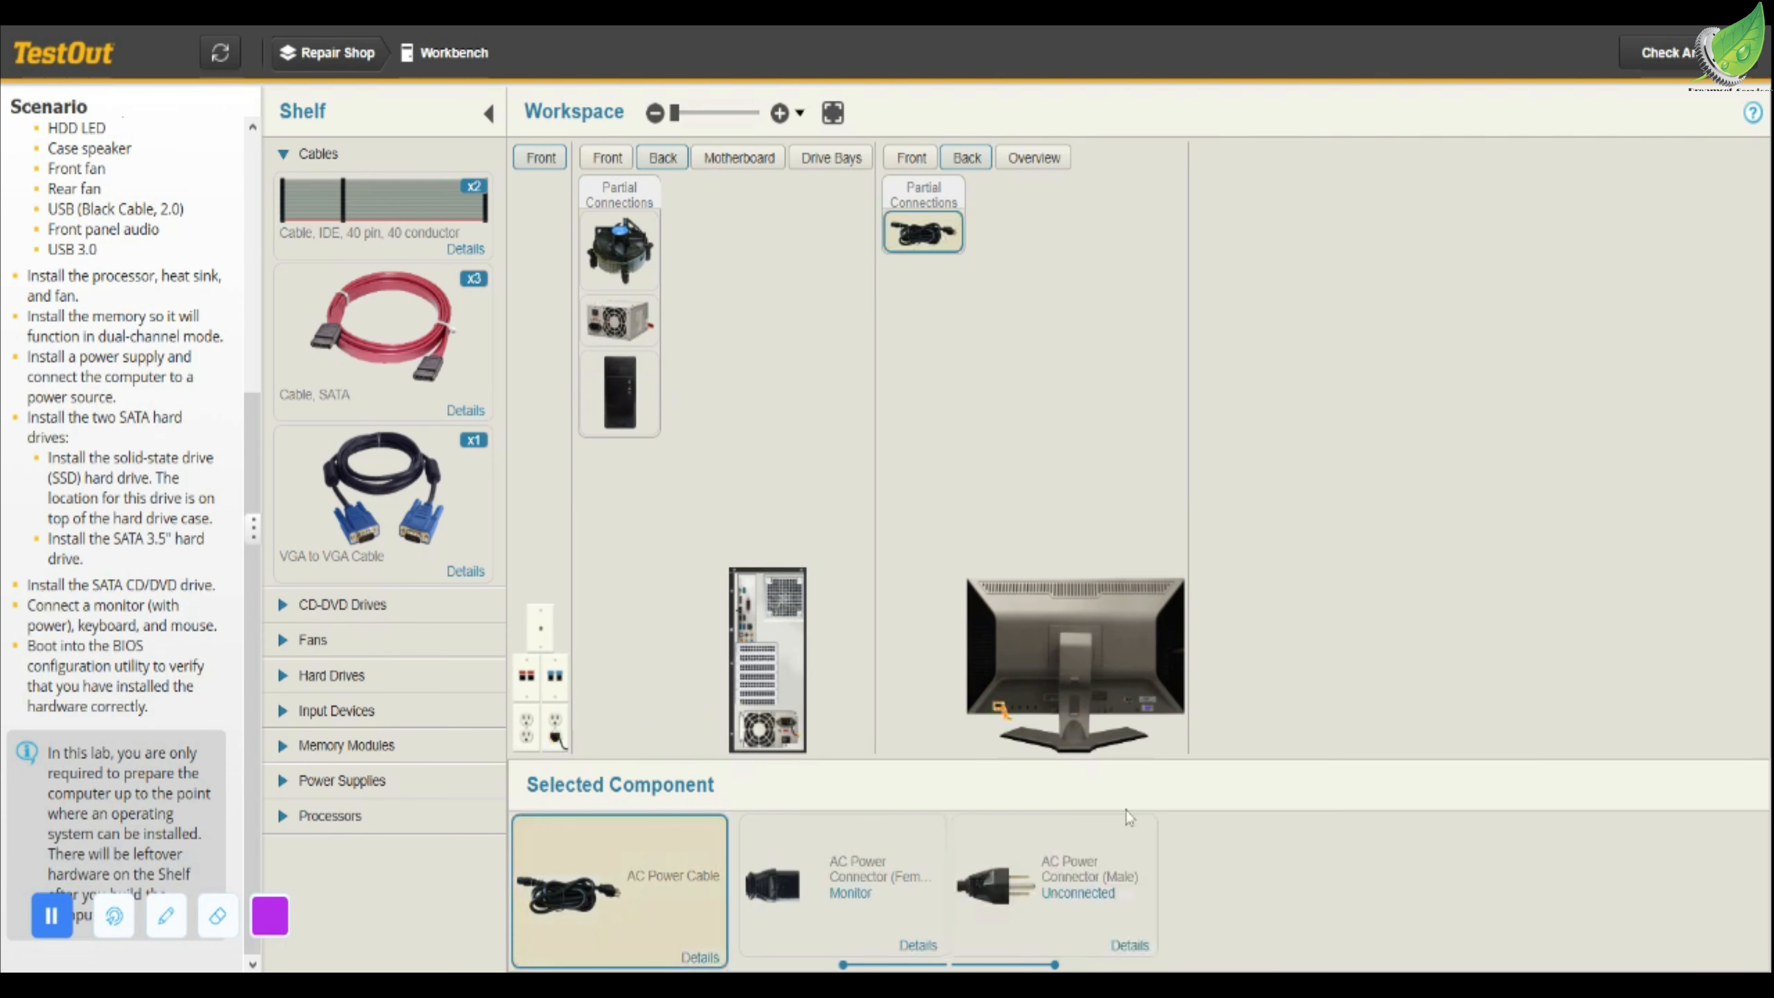
drag(1057, 890, 560, 725)
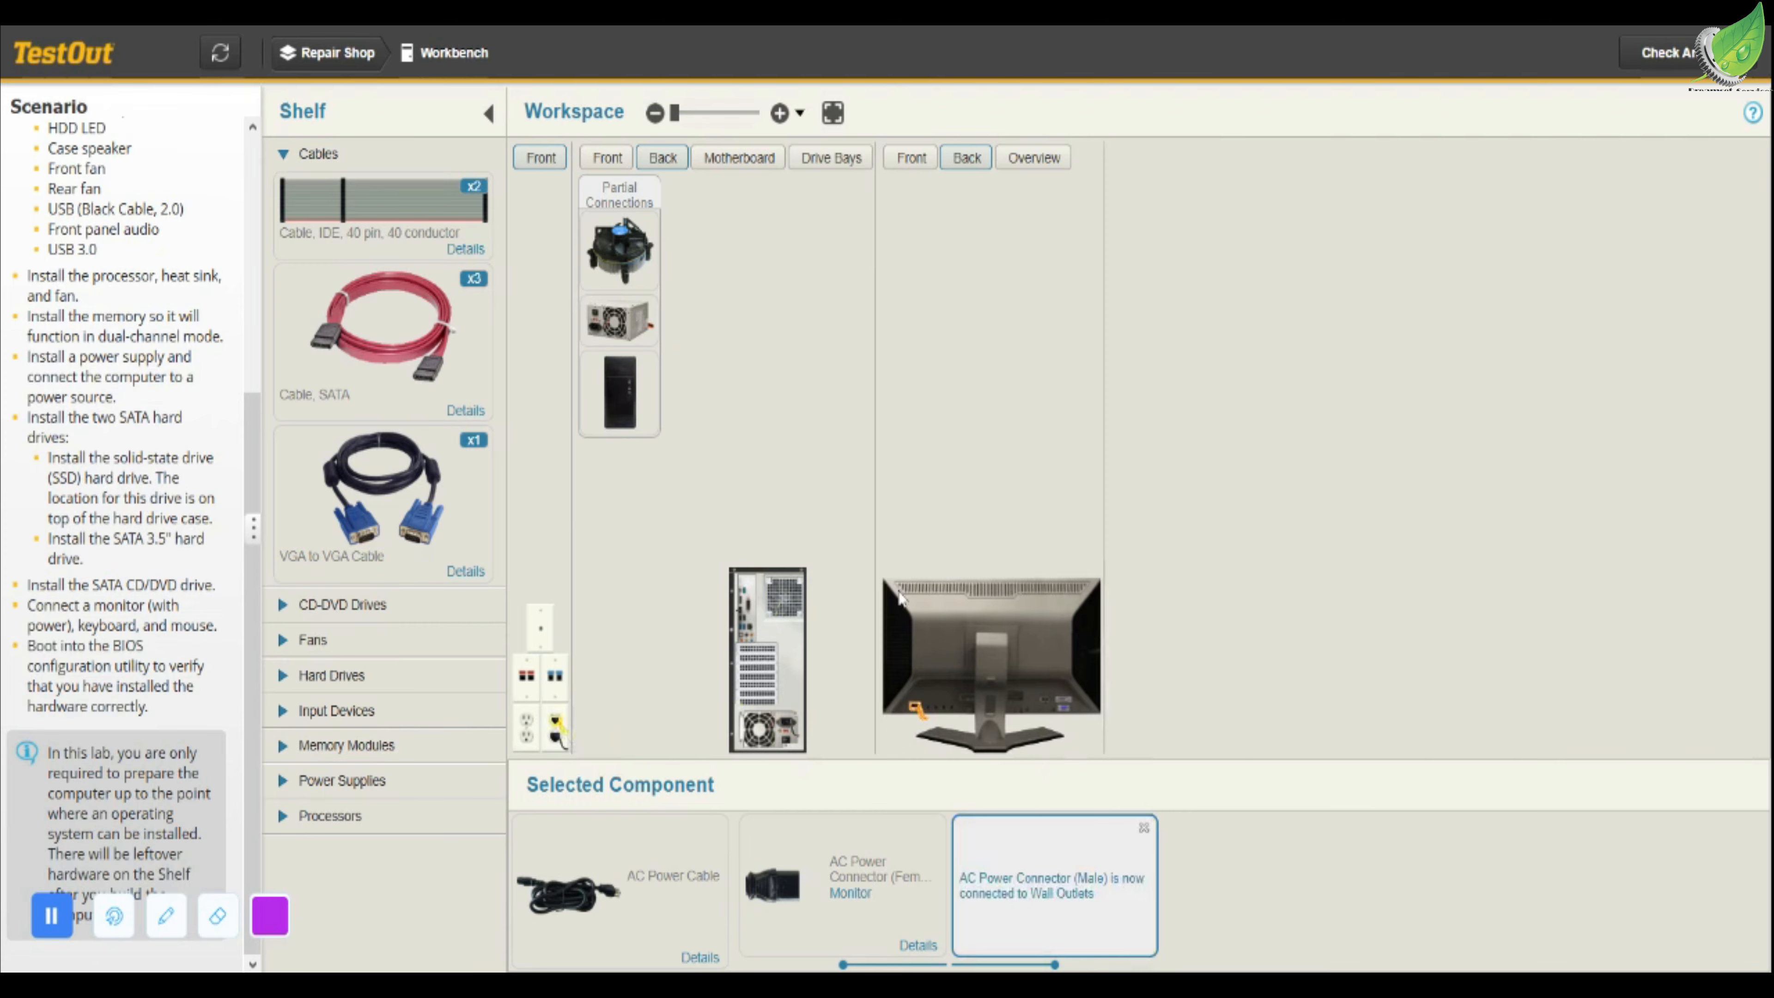
click(912, 158)
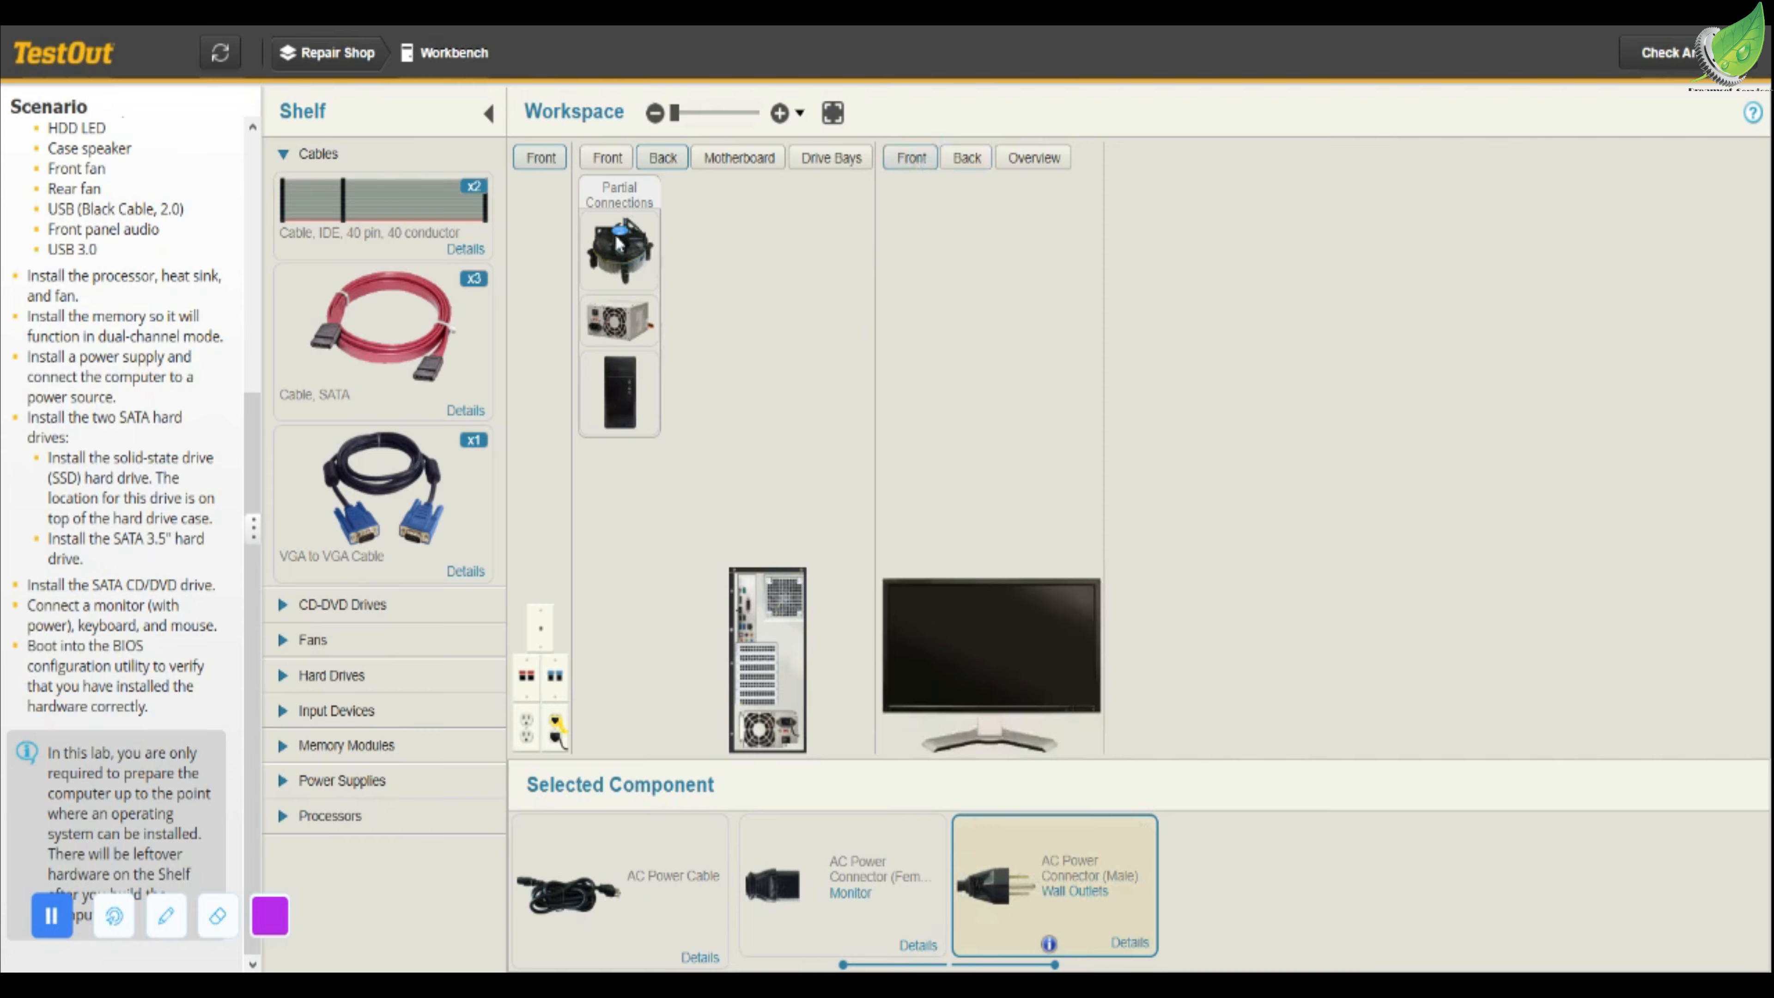
Connect the heat sink fan's 4-pin CPU connector to the CPU fan header on the motherboard
click(613, 262)
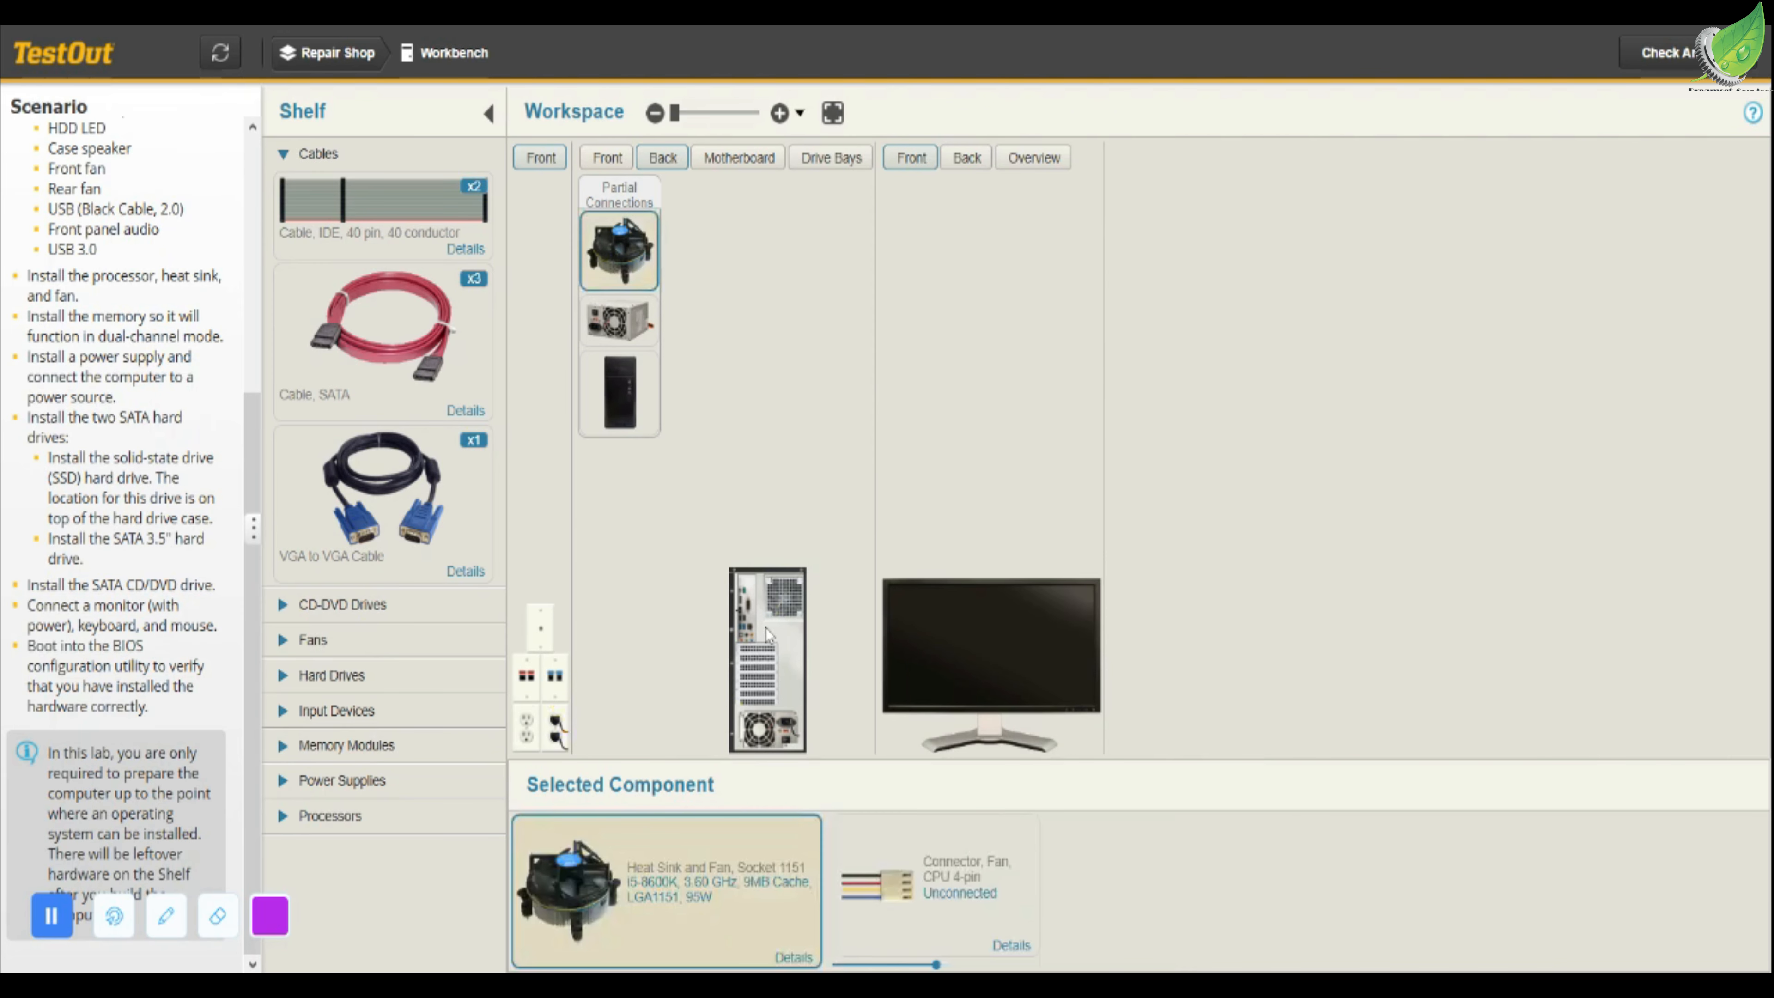
click(754, 157)
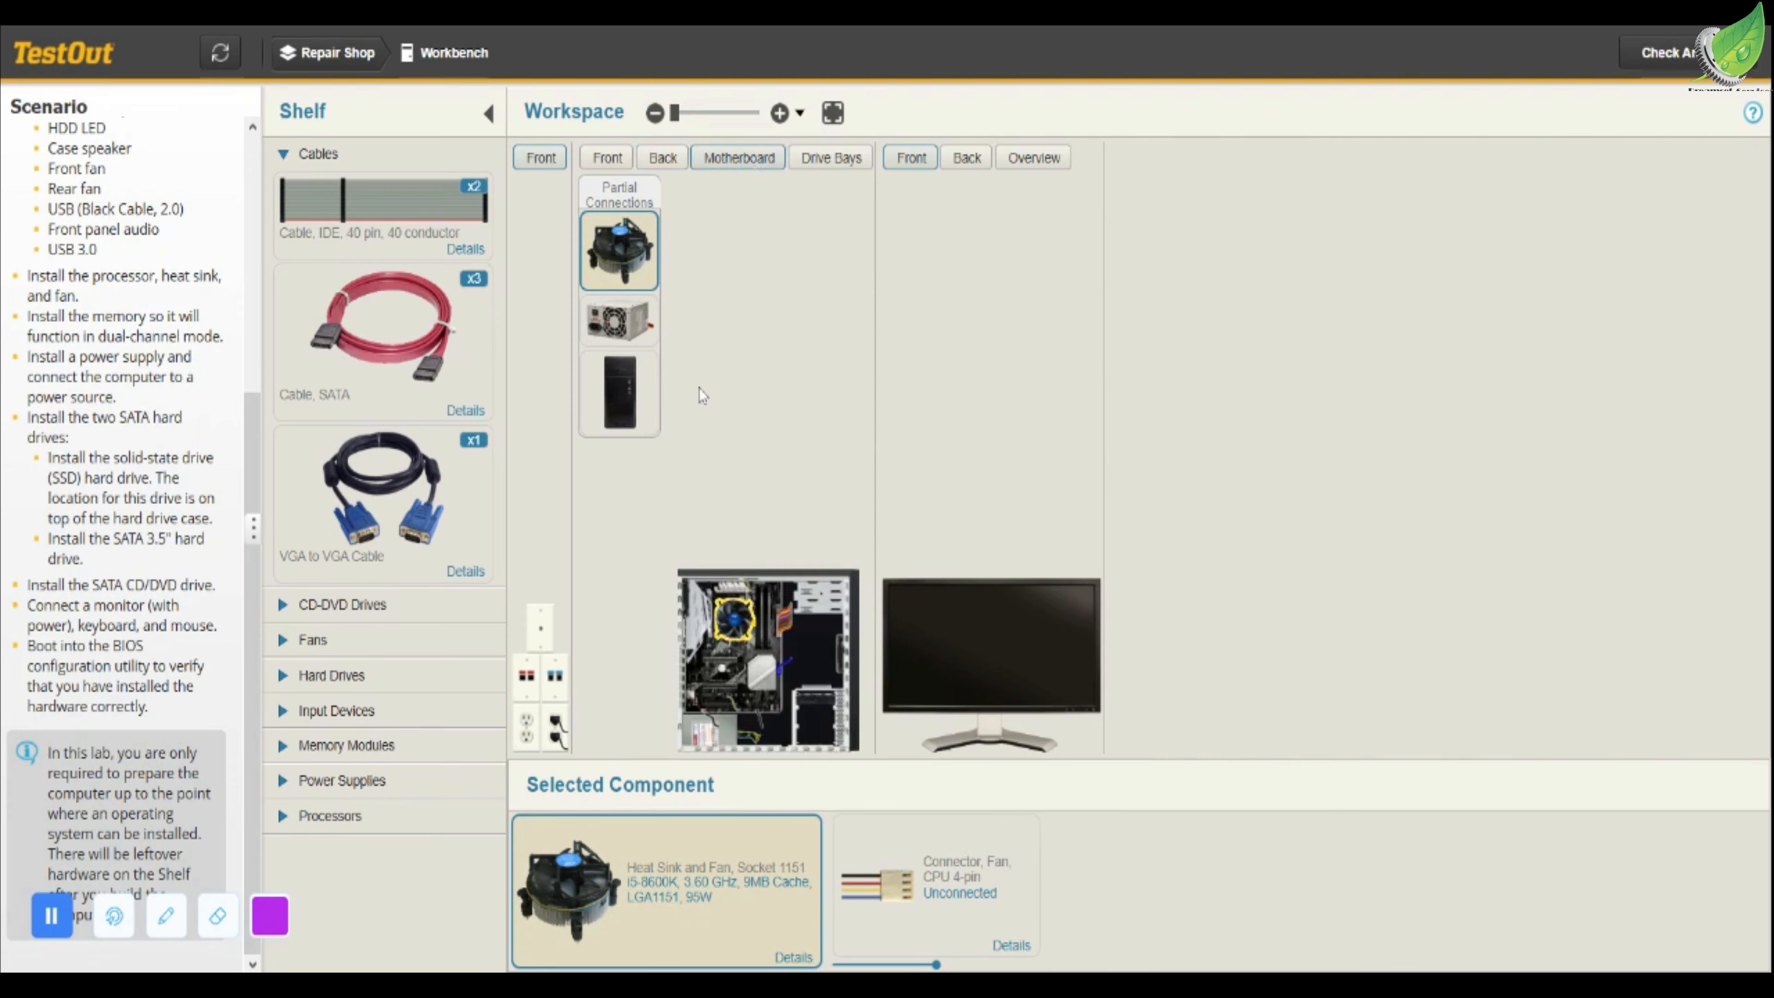
click(716, 109)
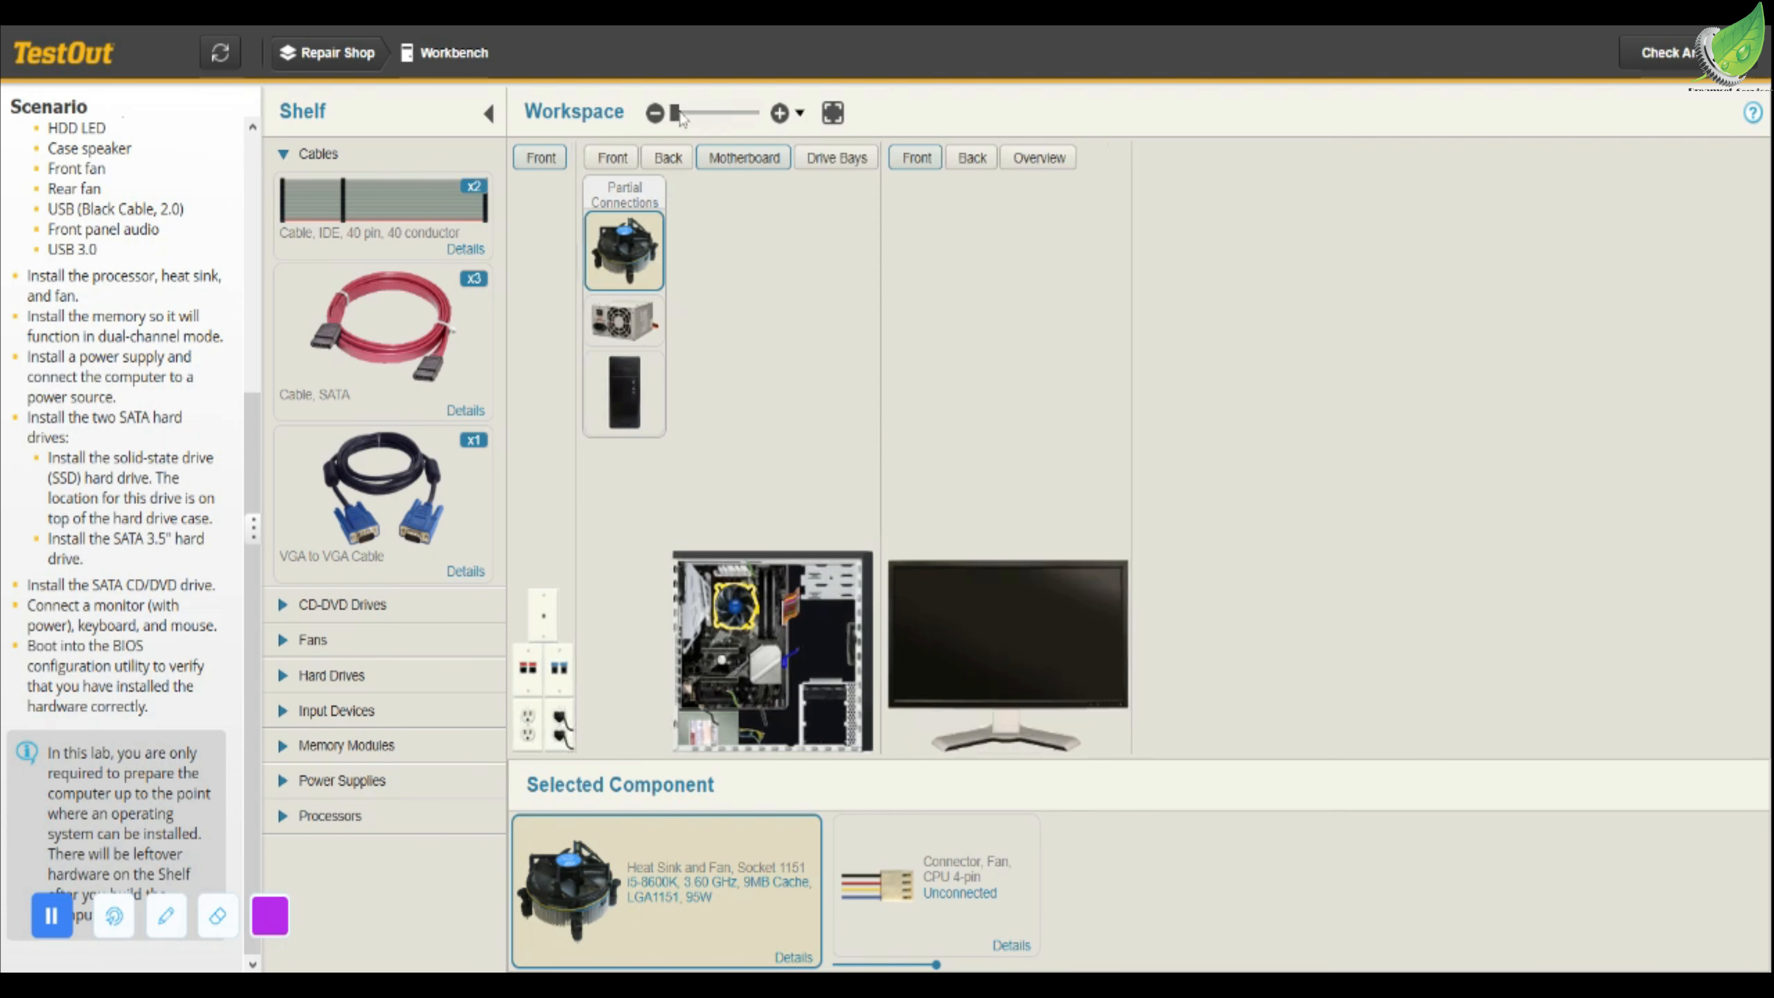
drag(676, 119, 702, 117)
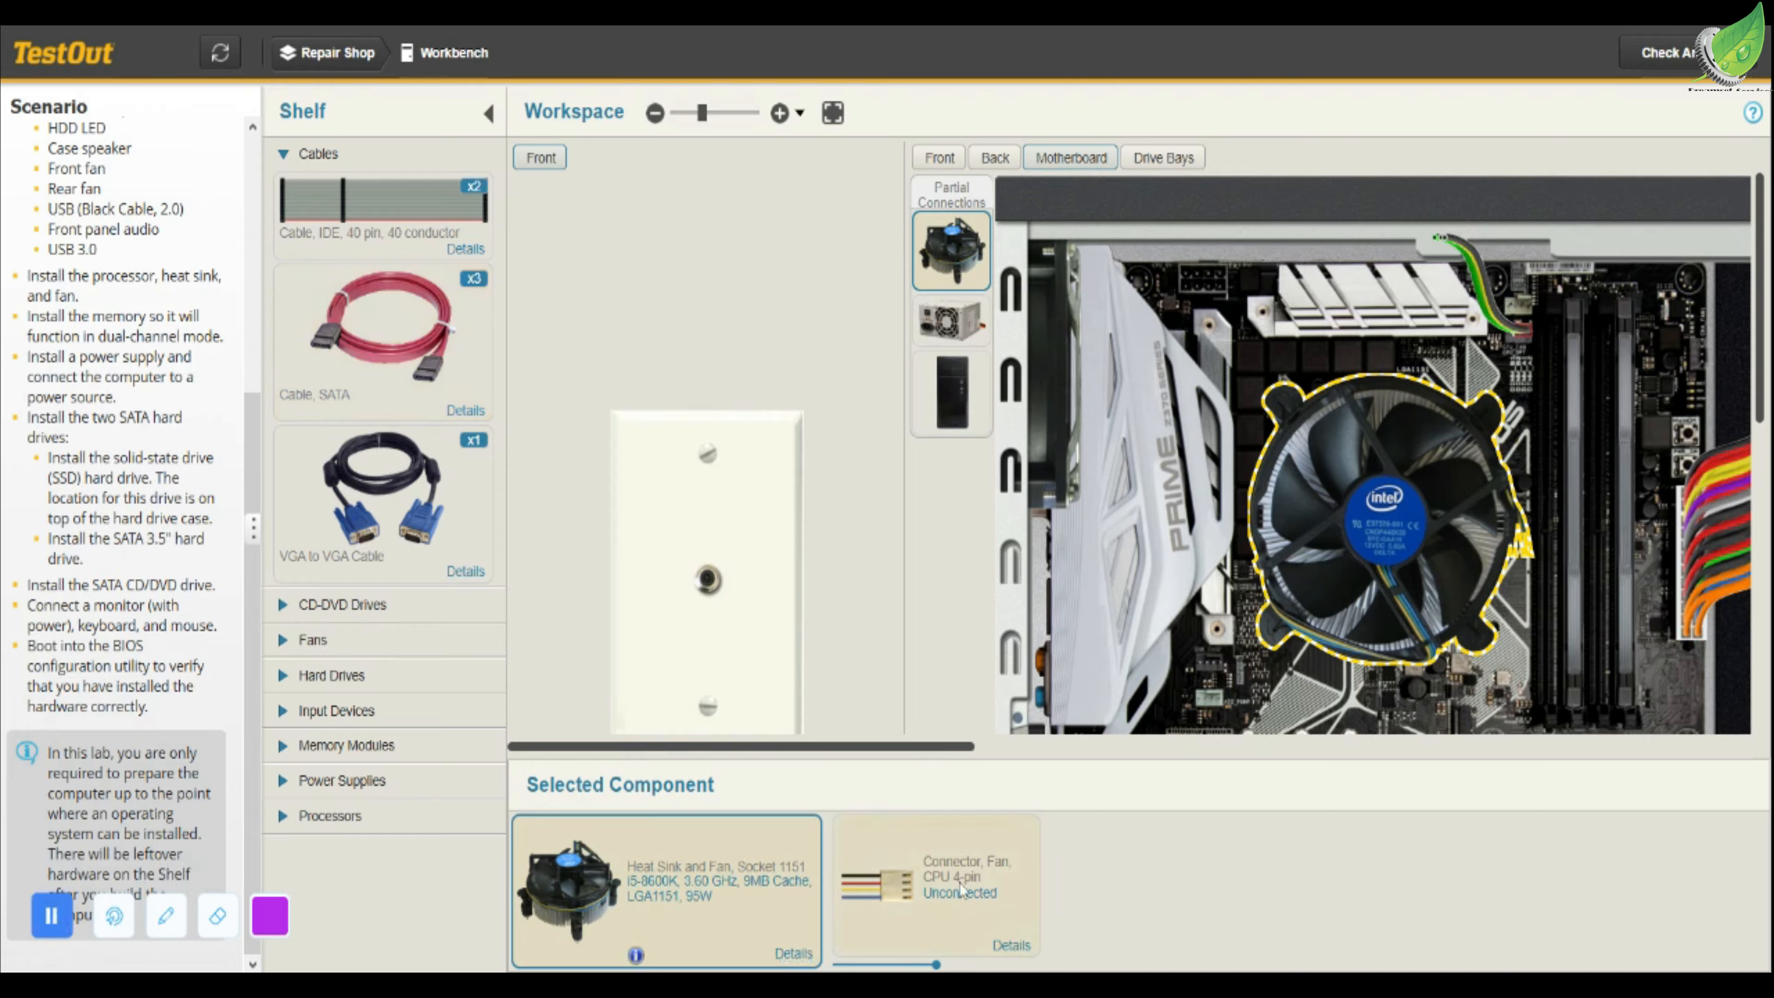
click(948, 883)
mouse_move(948, 884)
mouse_down()
mouse_move(1109, 688)
mouse_move(1522, 314)
mouse_up()
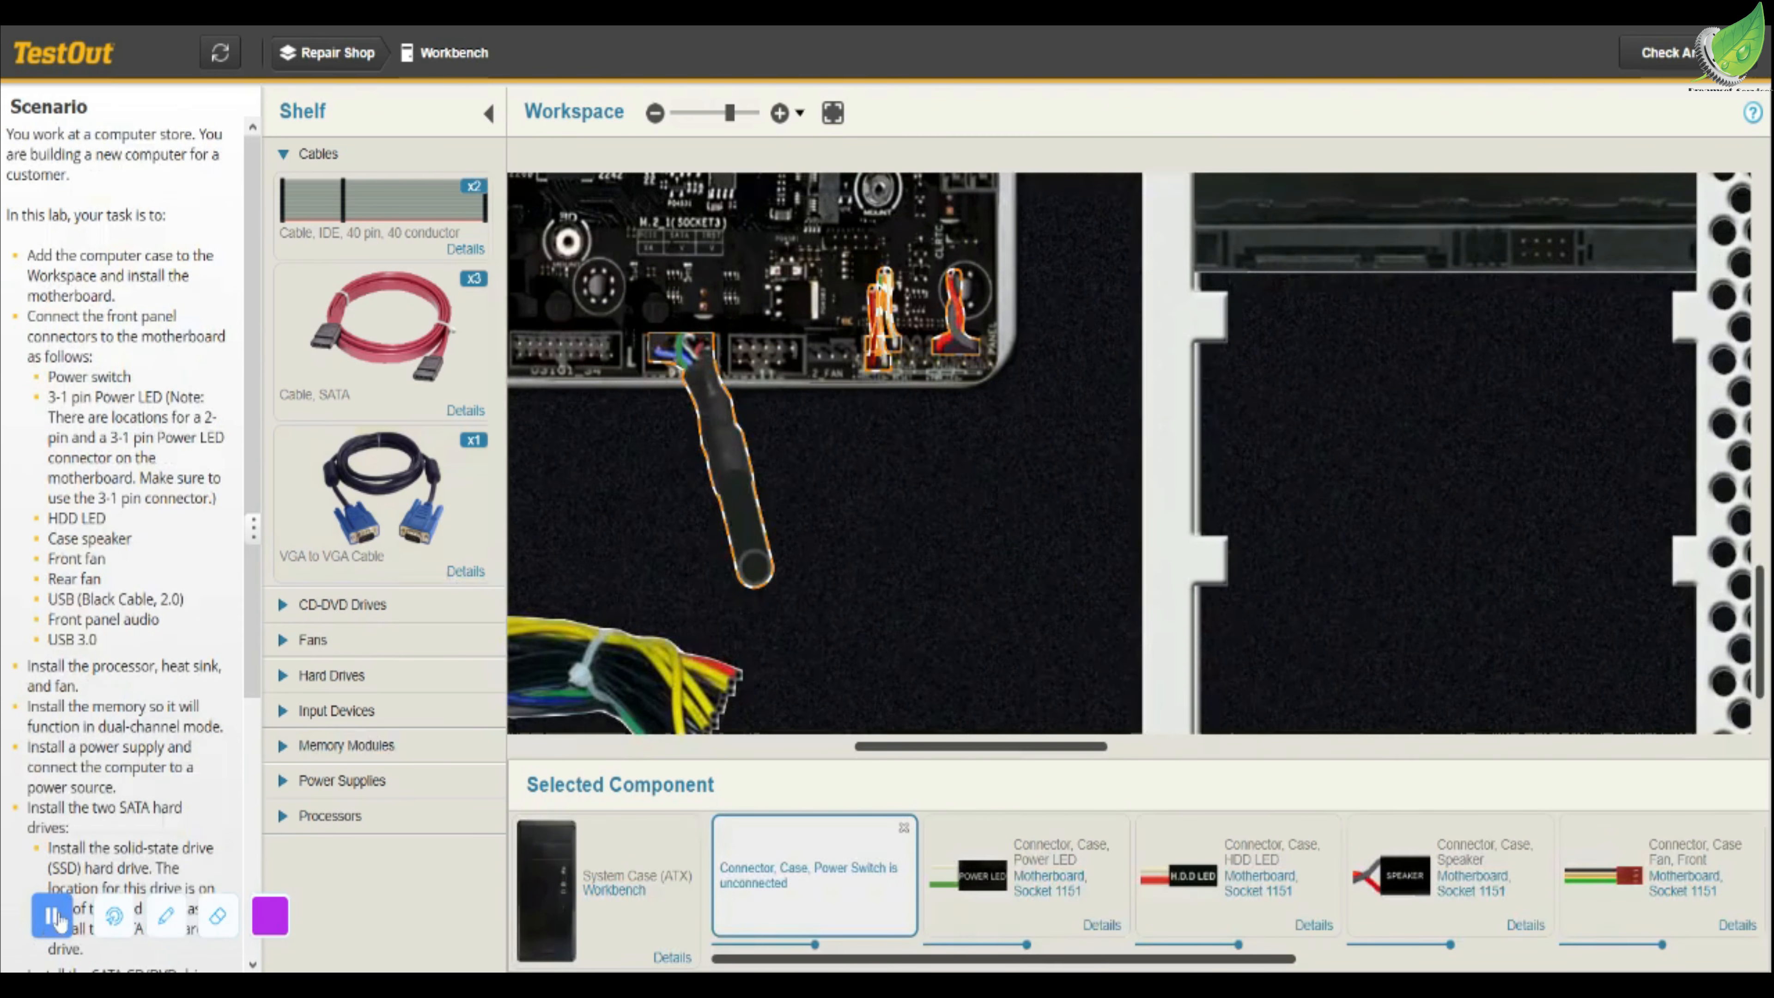
Try to connect the case's power switch connector to the front panel pins on the motherboard
drag(841, 839, 914, 362)
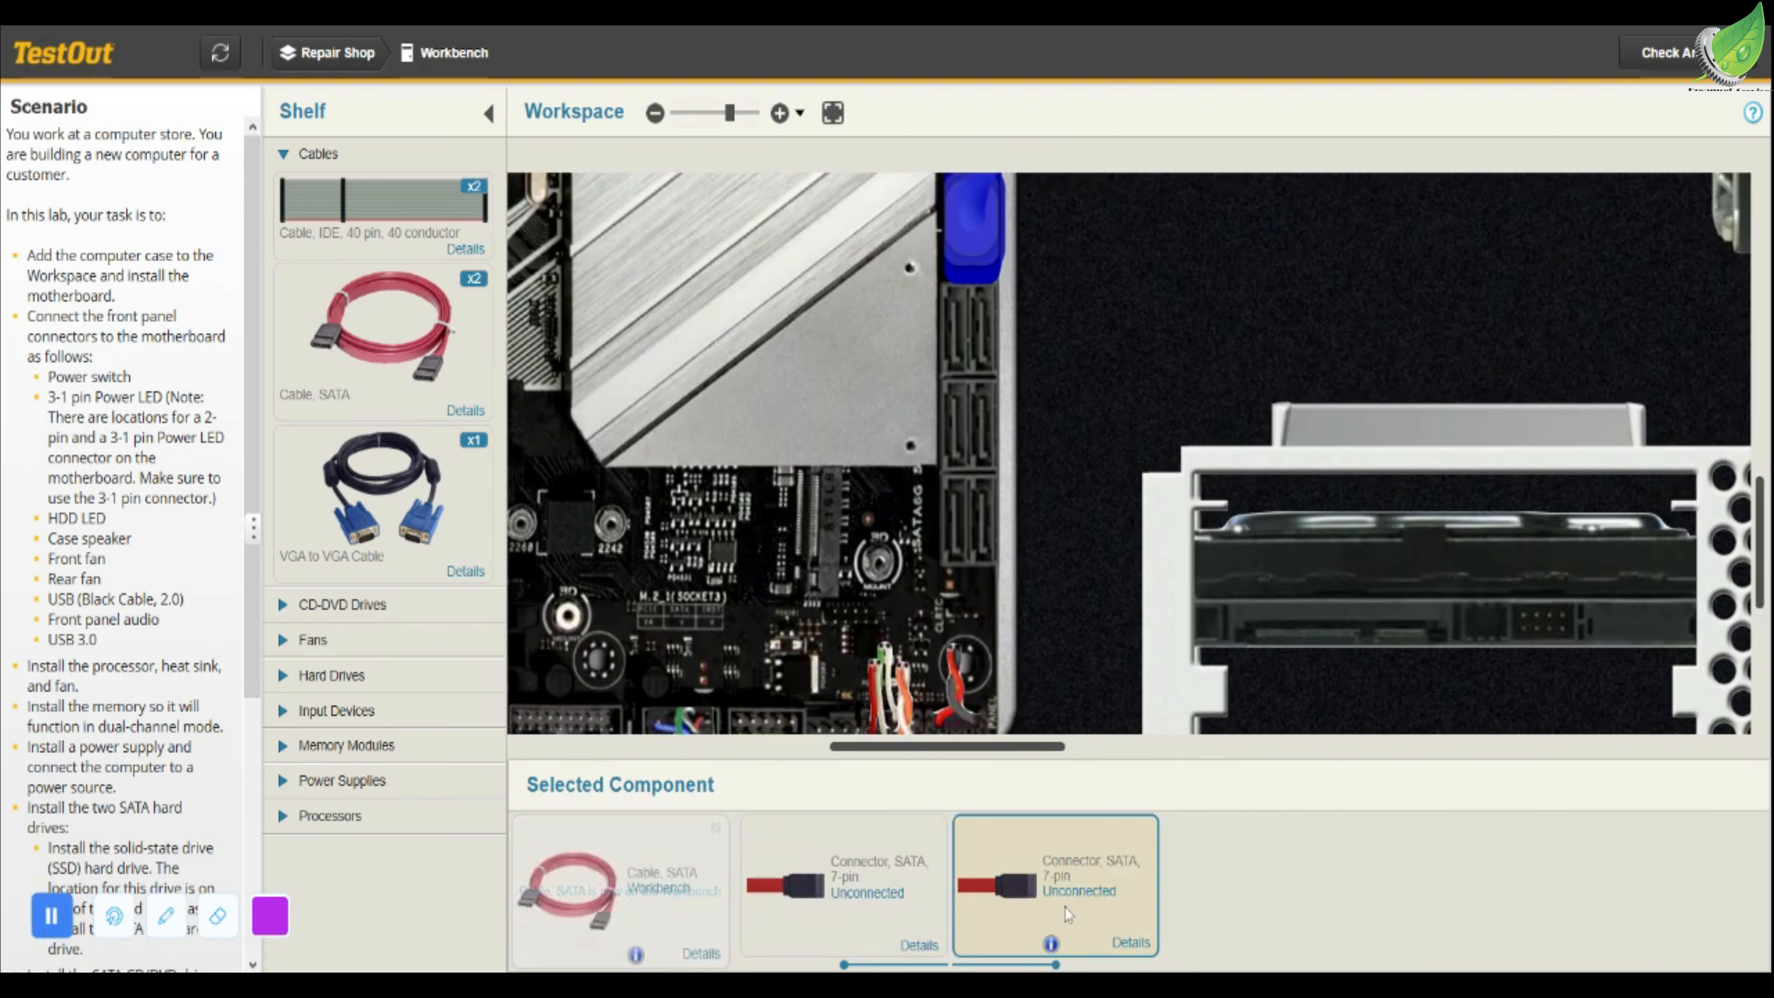
Connect the internal SATA hard drive to the motherboard with a SATA cable and to the power supply with a 15-pin SATA connector
drag(1068, 895, 1407, 563)
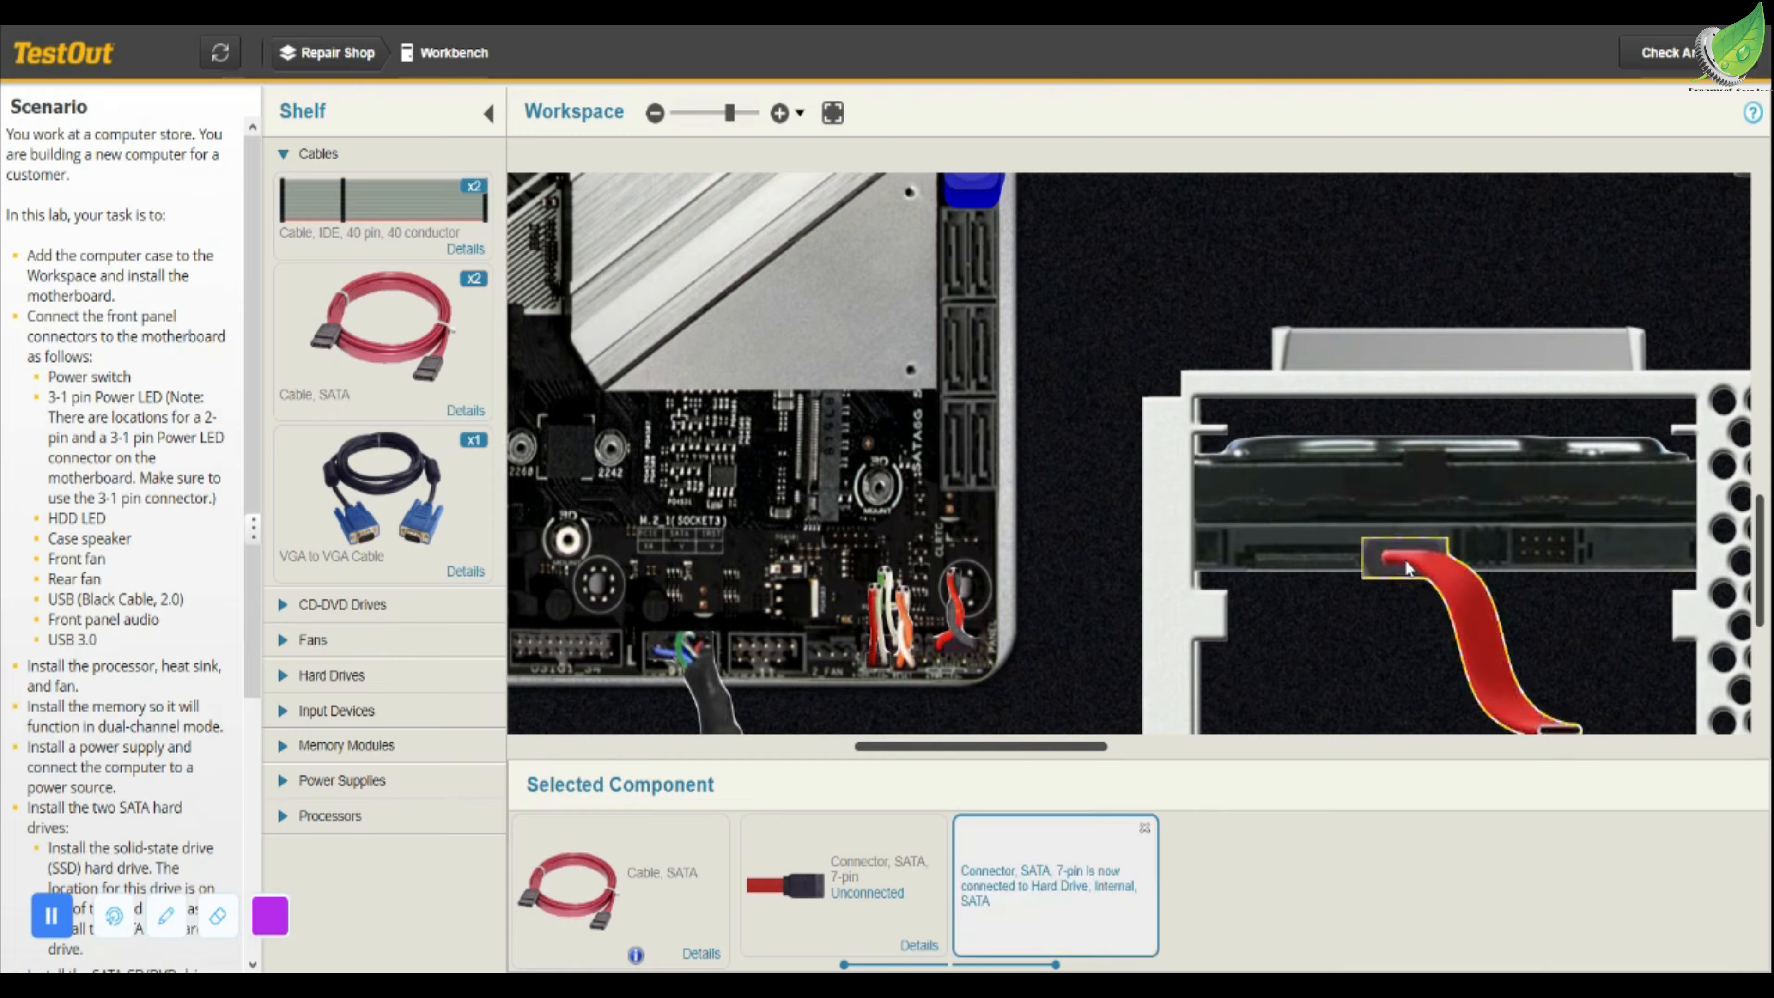
mouse_move(856, 883)
mouse_down()
mouse_move(967, 590)
mouse_move(979, 446)
mouse_up()
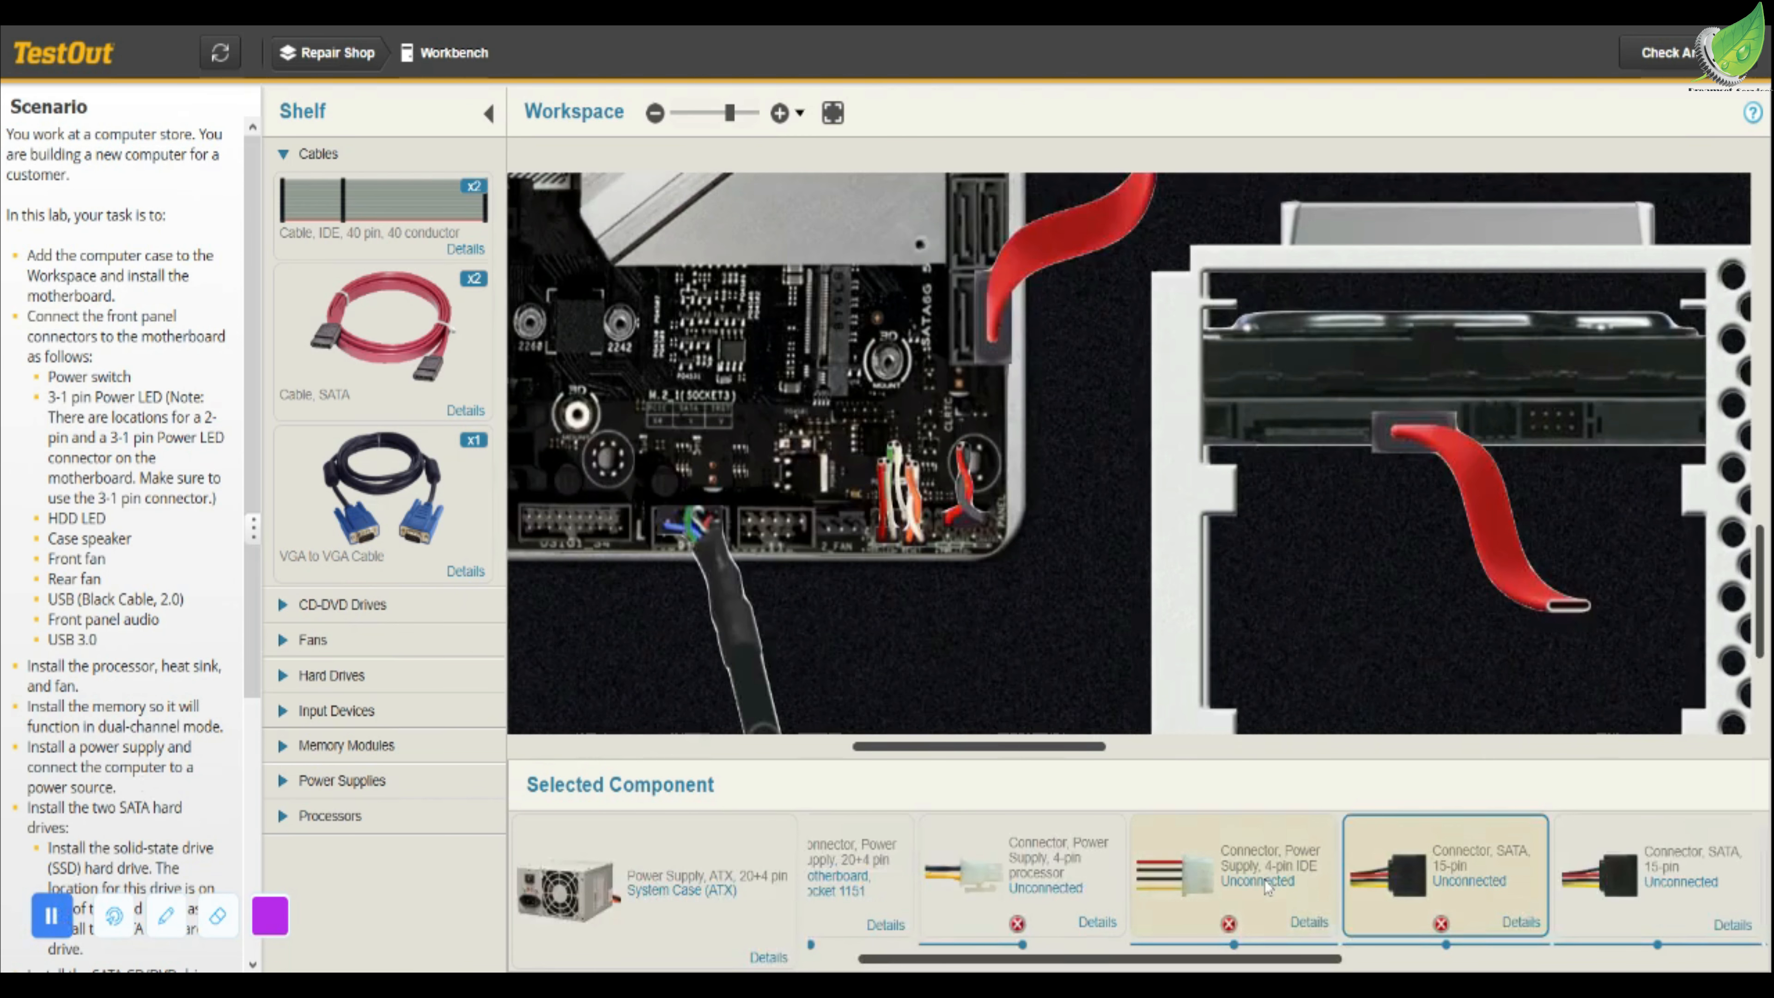
drag(1411, 884, 1321, 447)
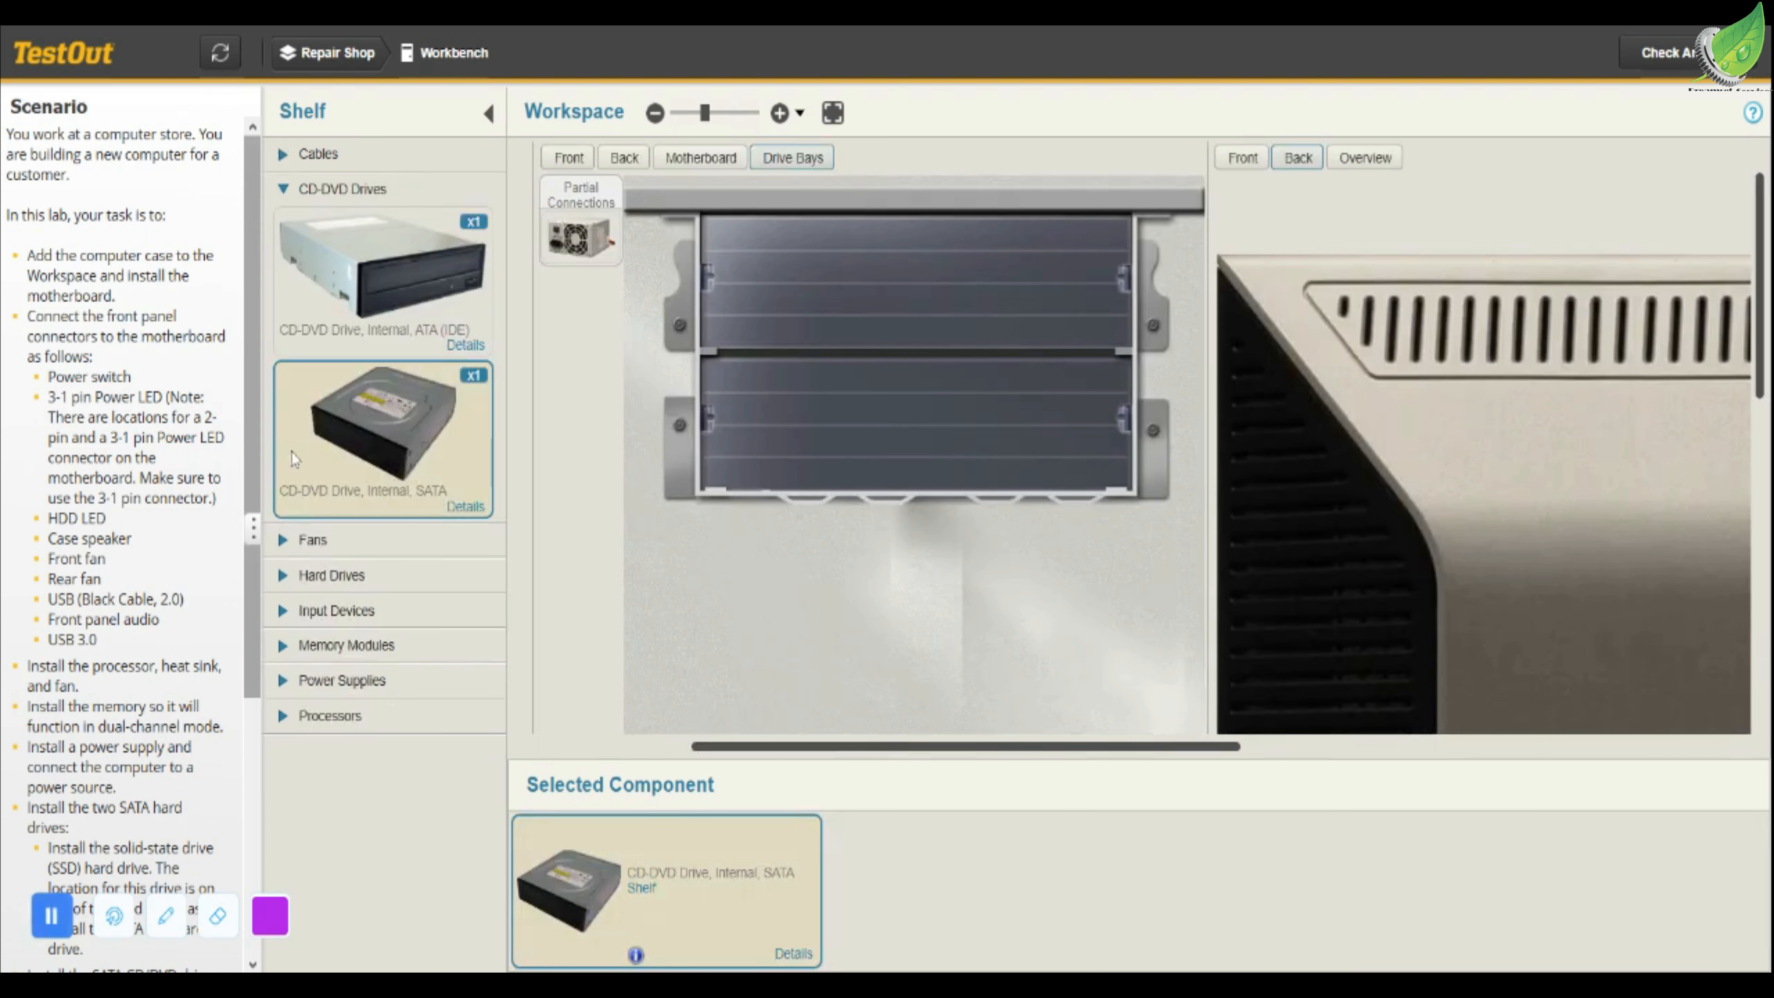
Install the internal SATA CD-DVD drive in the upper drive bay of the case
drag(411, 393, 778, 280)
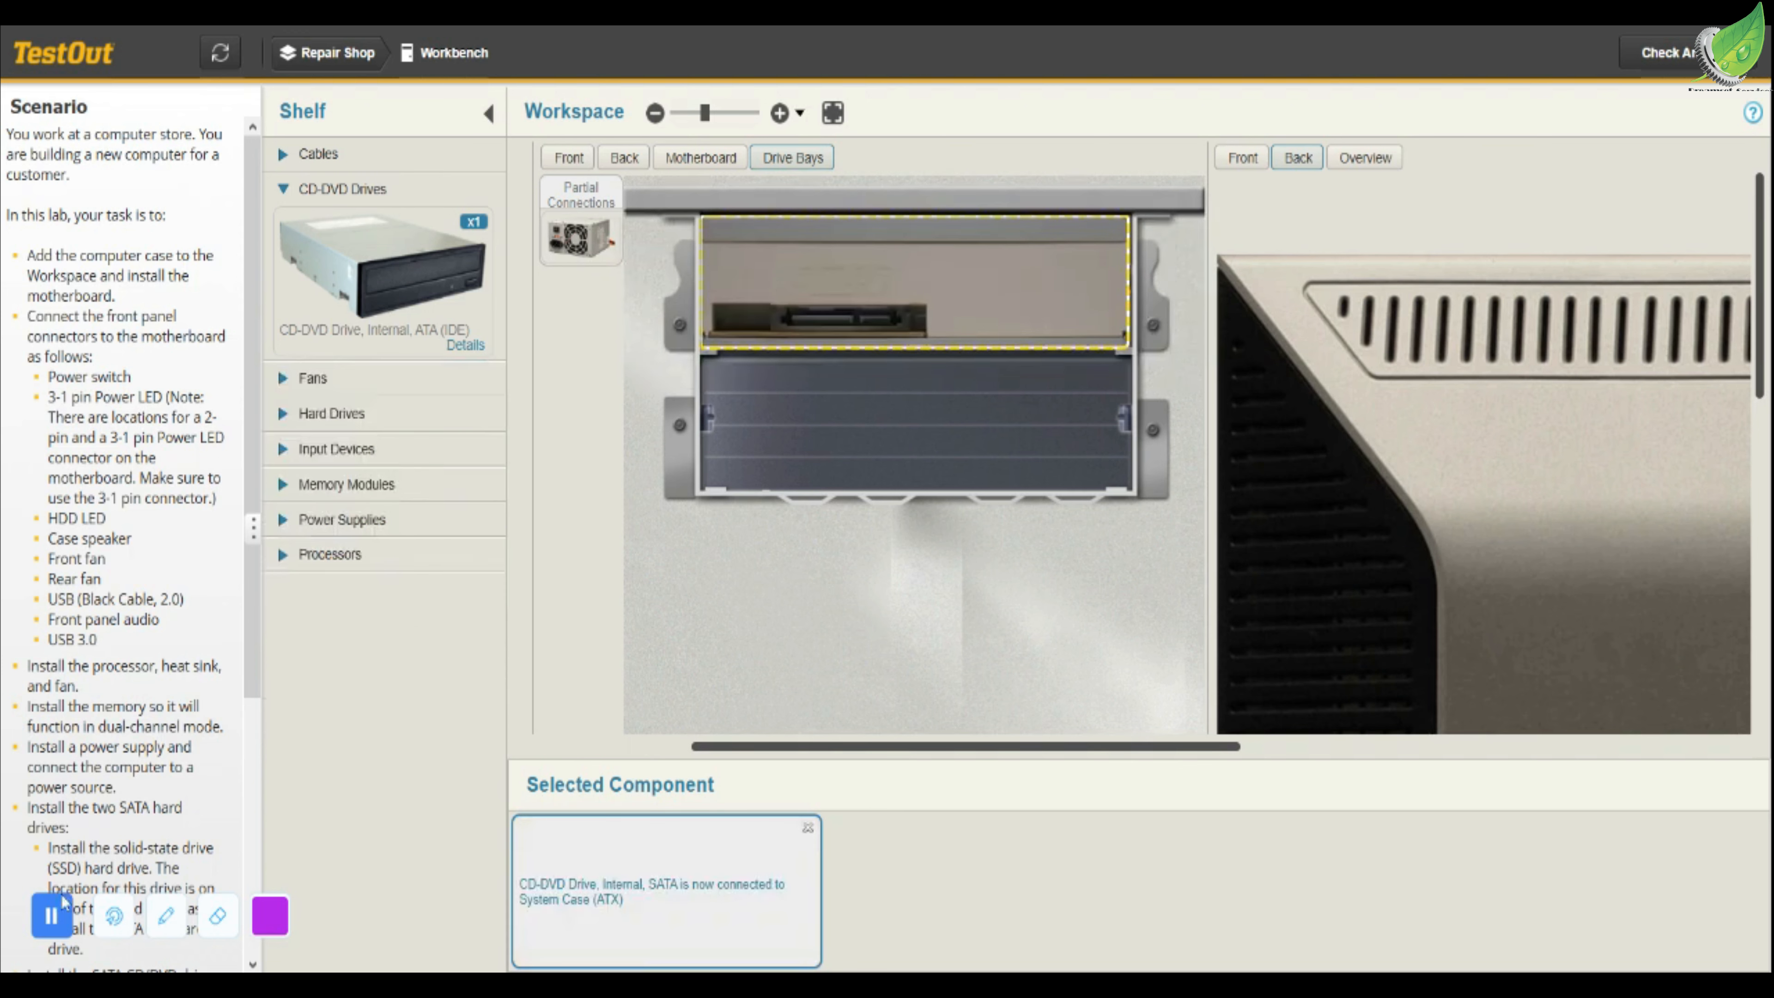
click(51, 916)
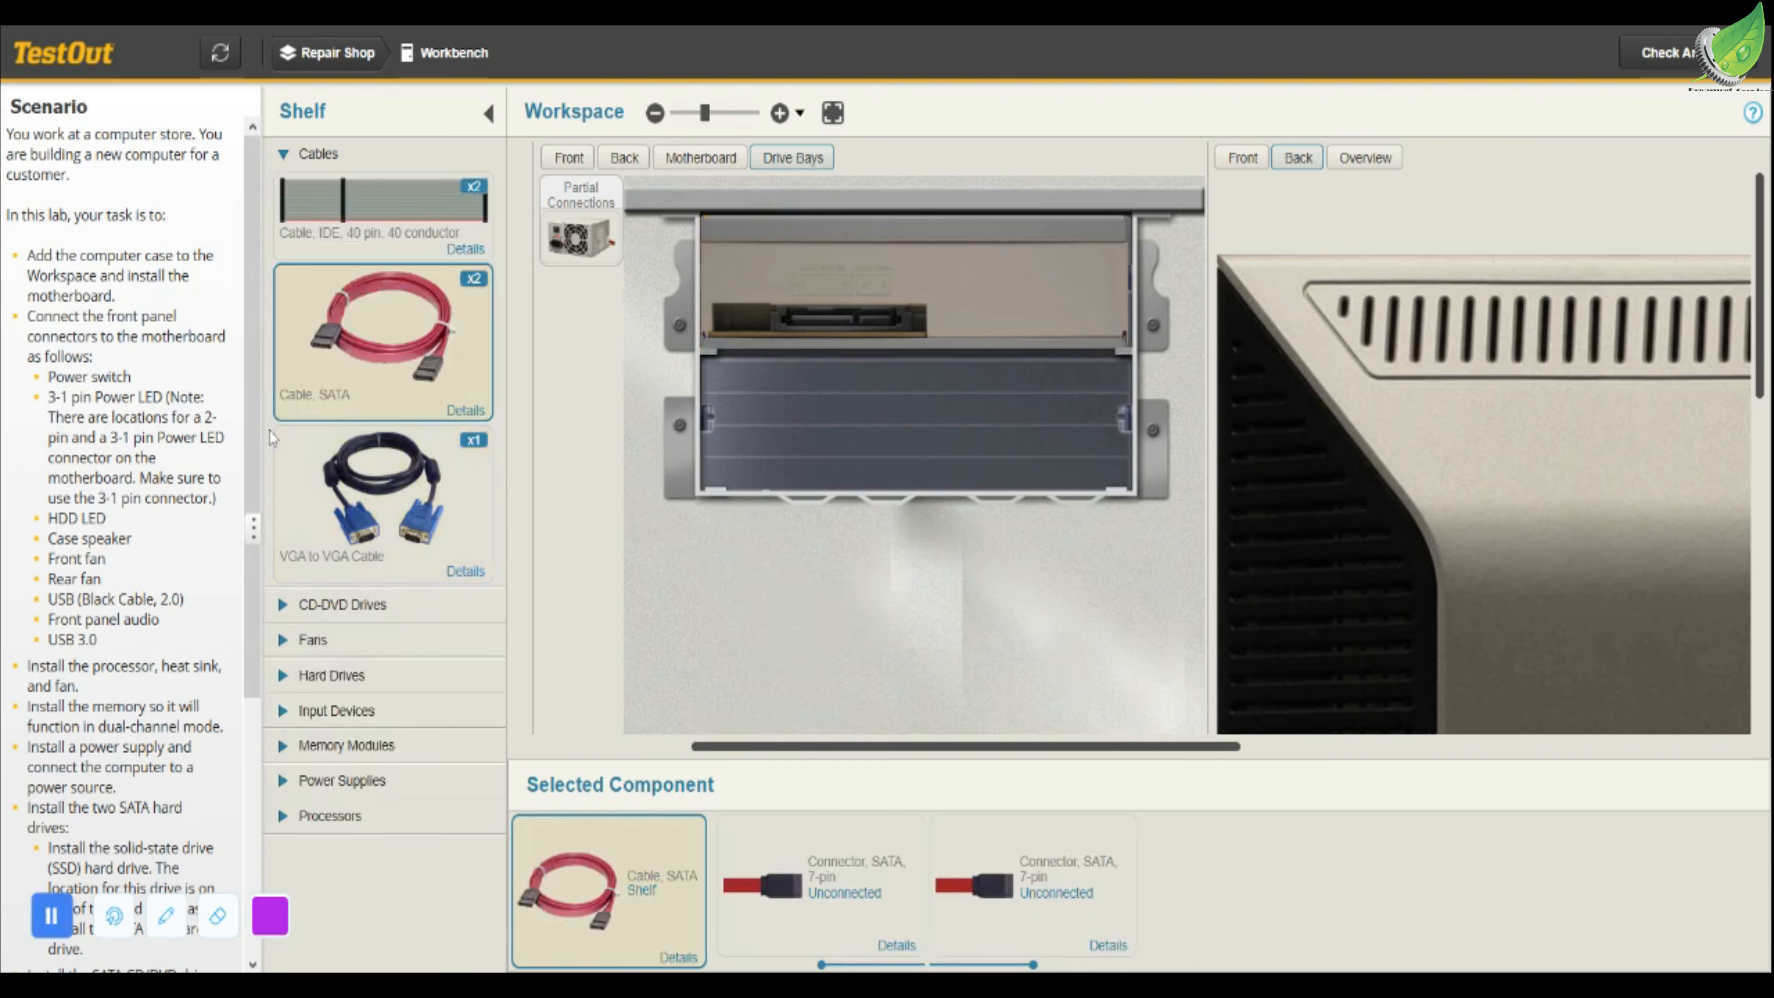
Connect a SATA data cable and the power supply's free 15-pin SATA power connector to the CD-DVD drive
drag(405, 360, 874, 325)
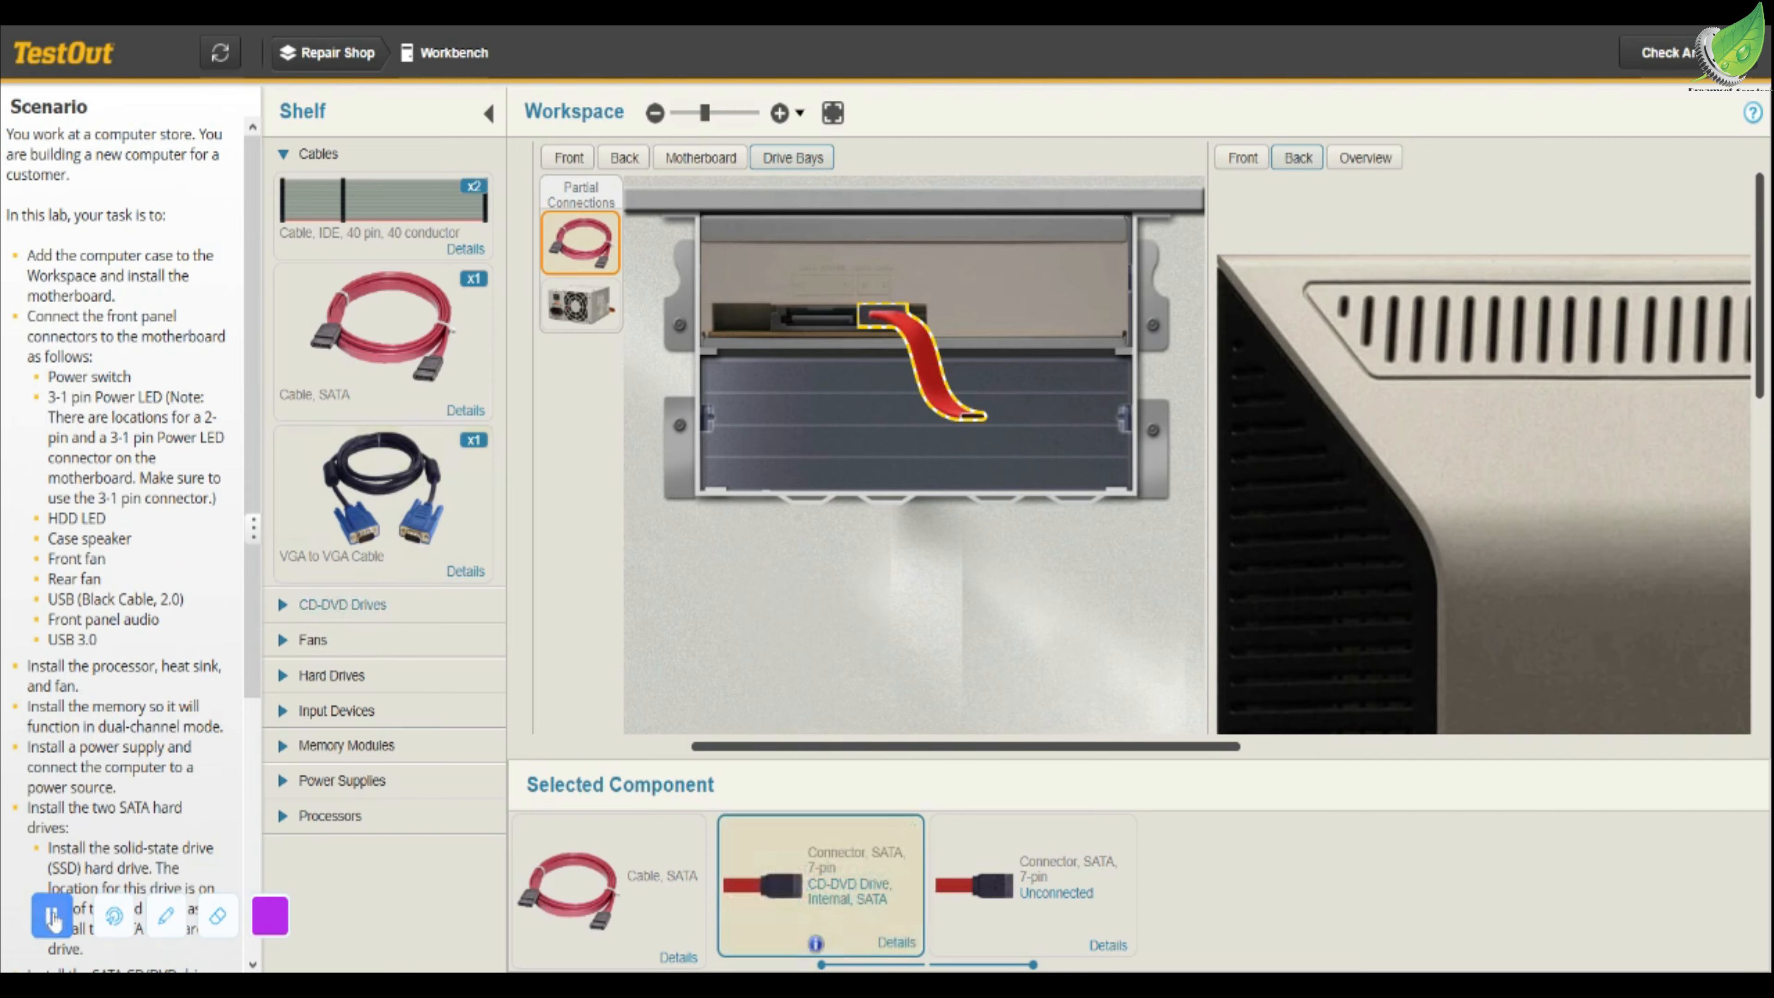
click(580, 306)
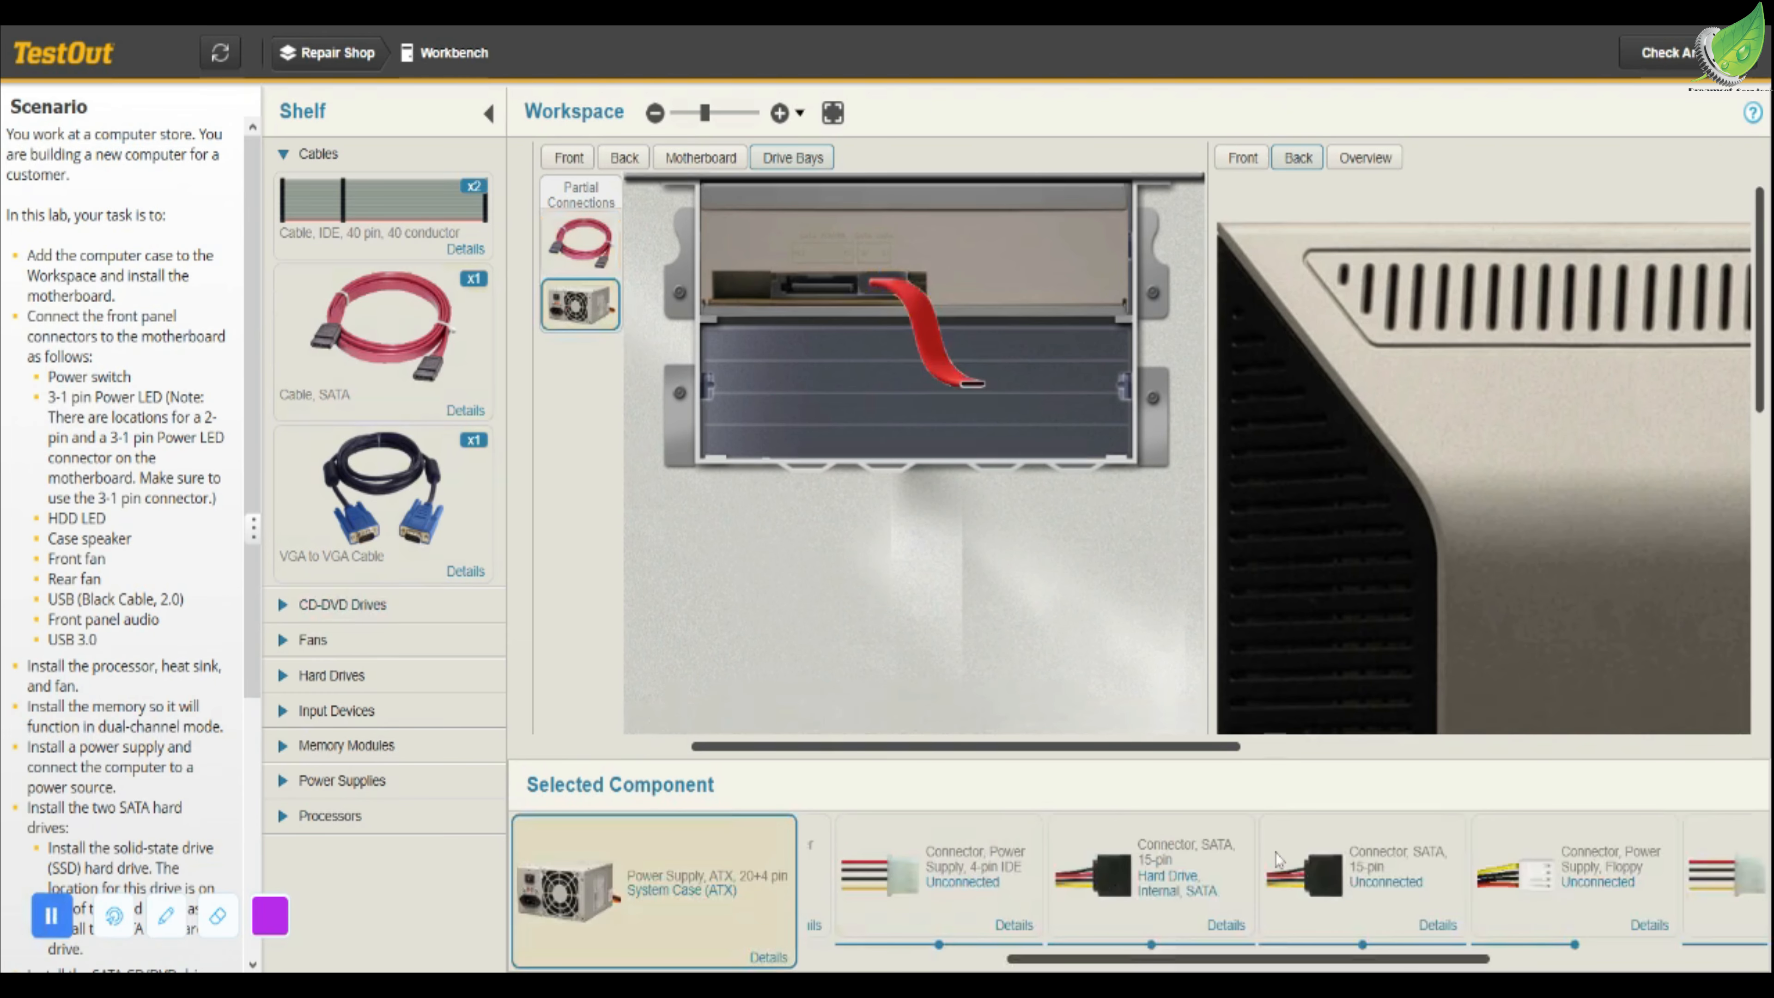
drag(1329, 866, 829, 279)
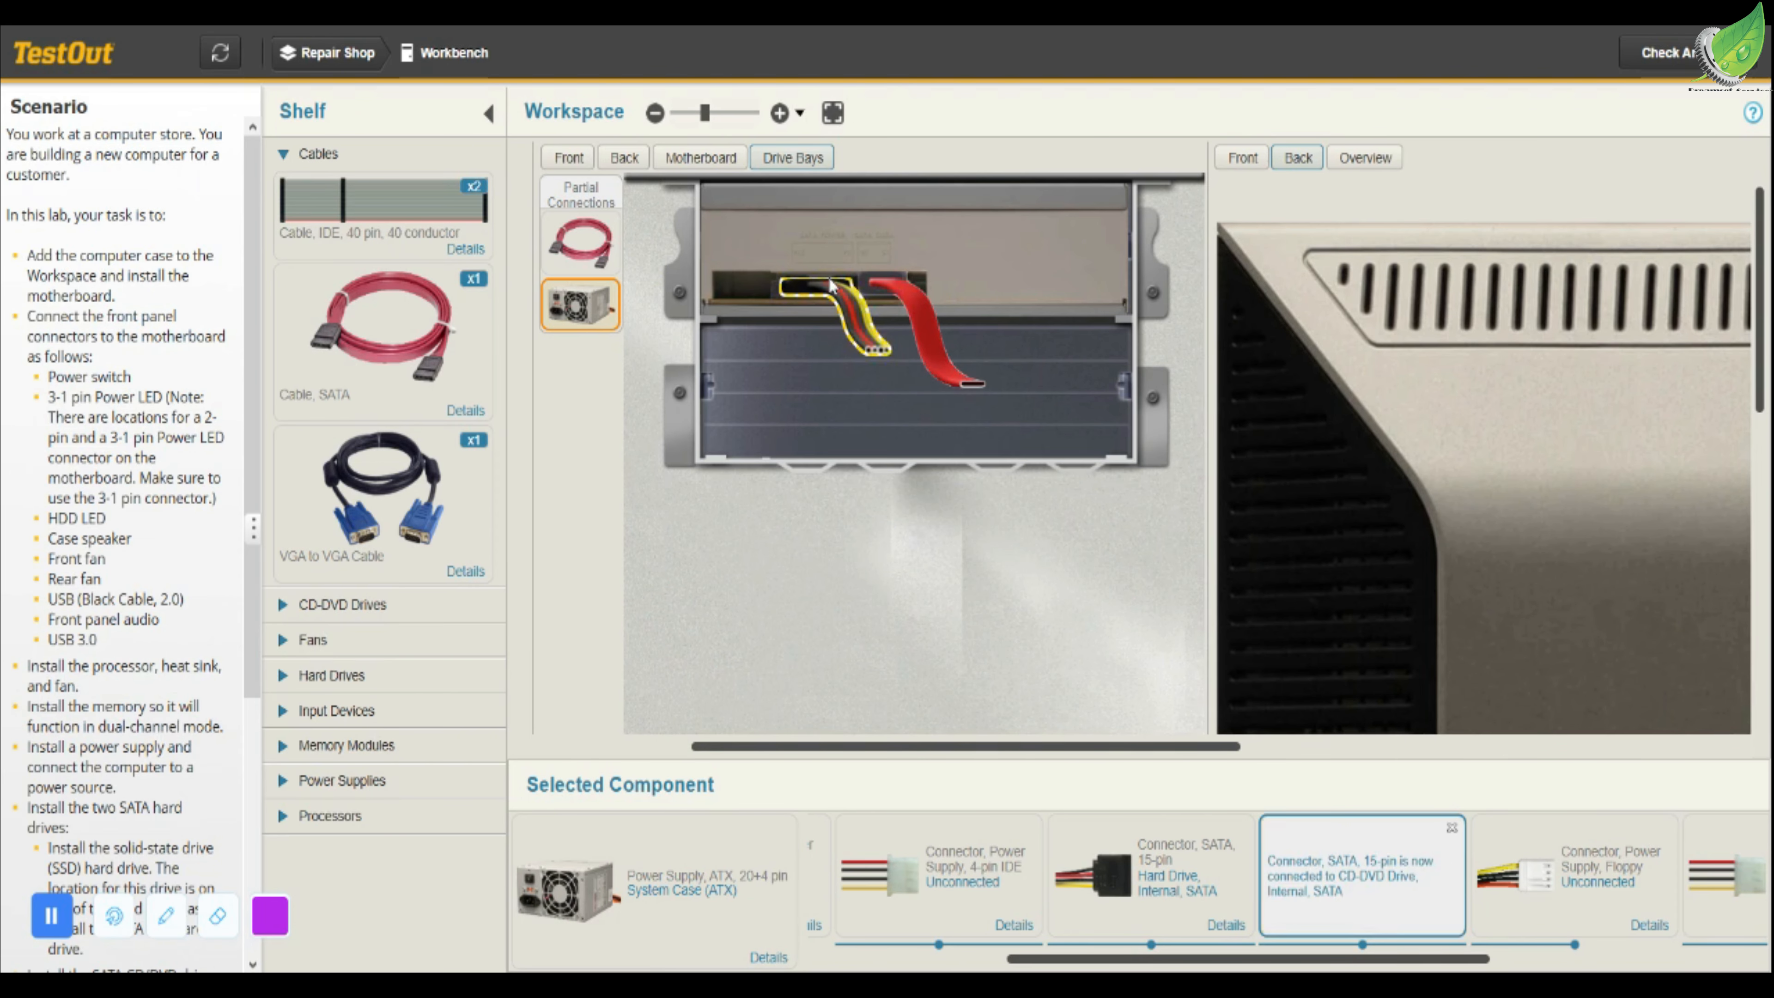
click(52, 917)
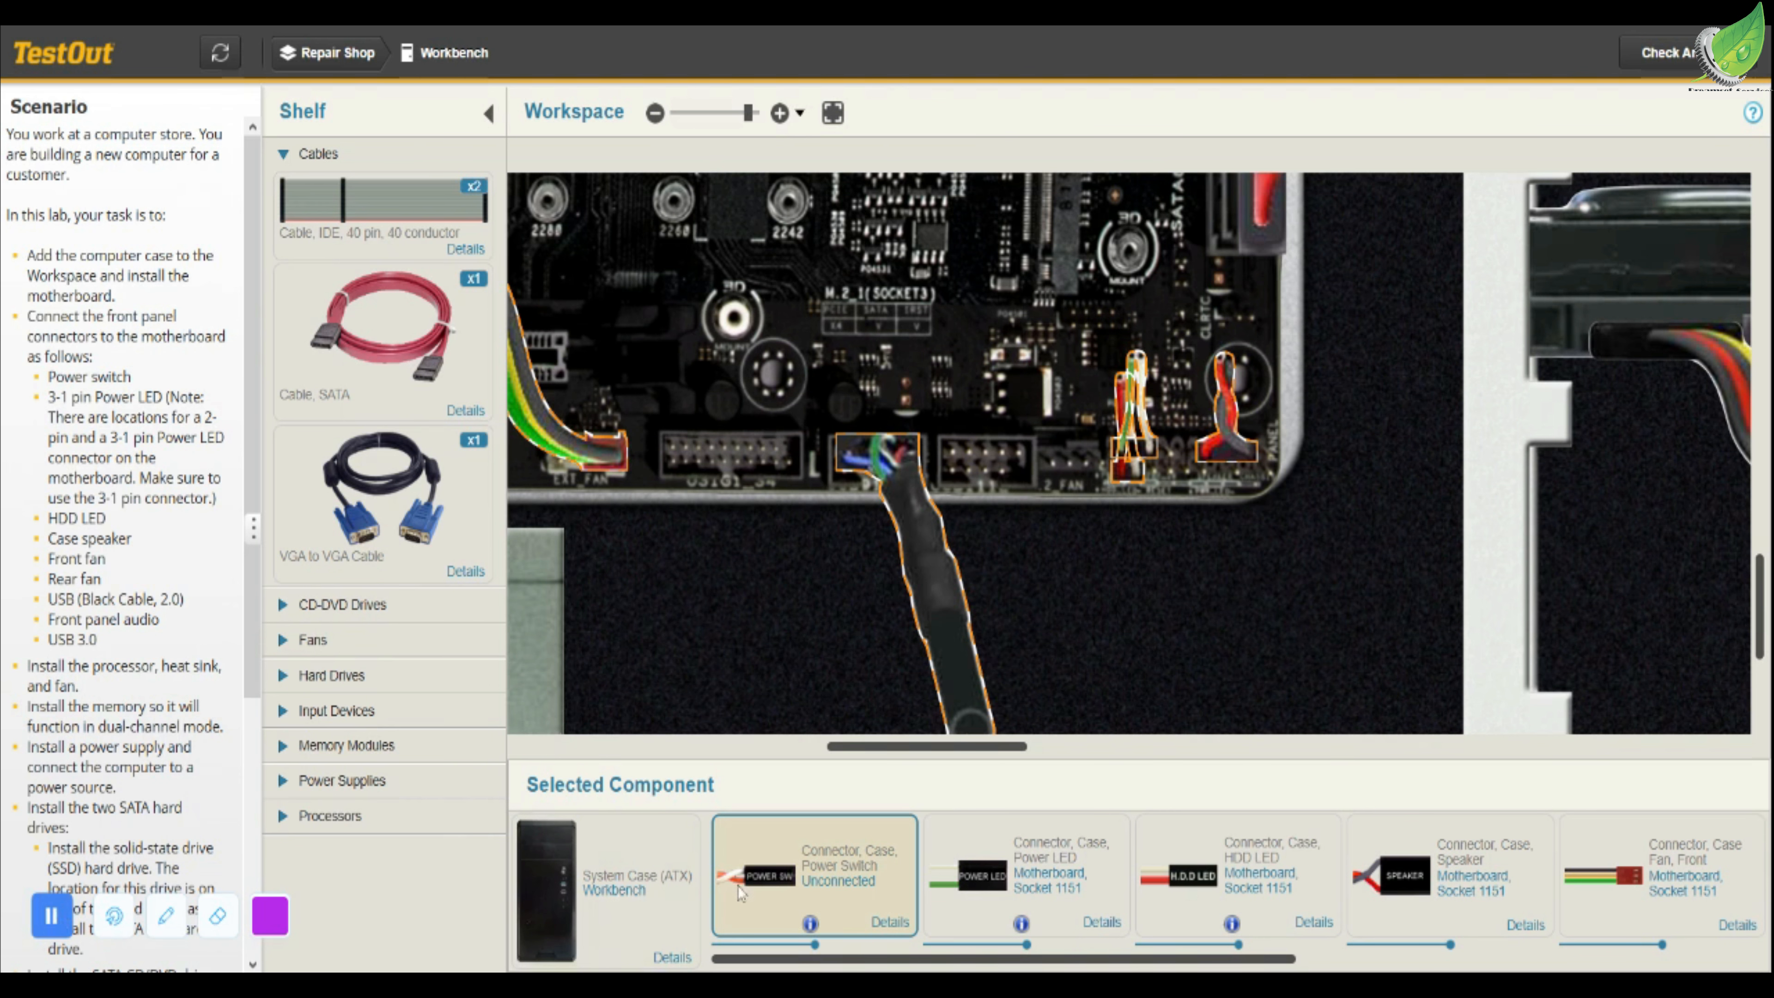
Reconnect the unconnected case power switch connector to its pins in the motherboard's front panel header
drag(853, 854, 1166, 458)
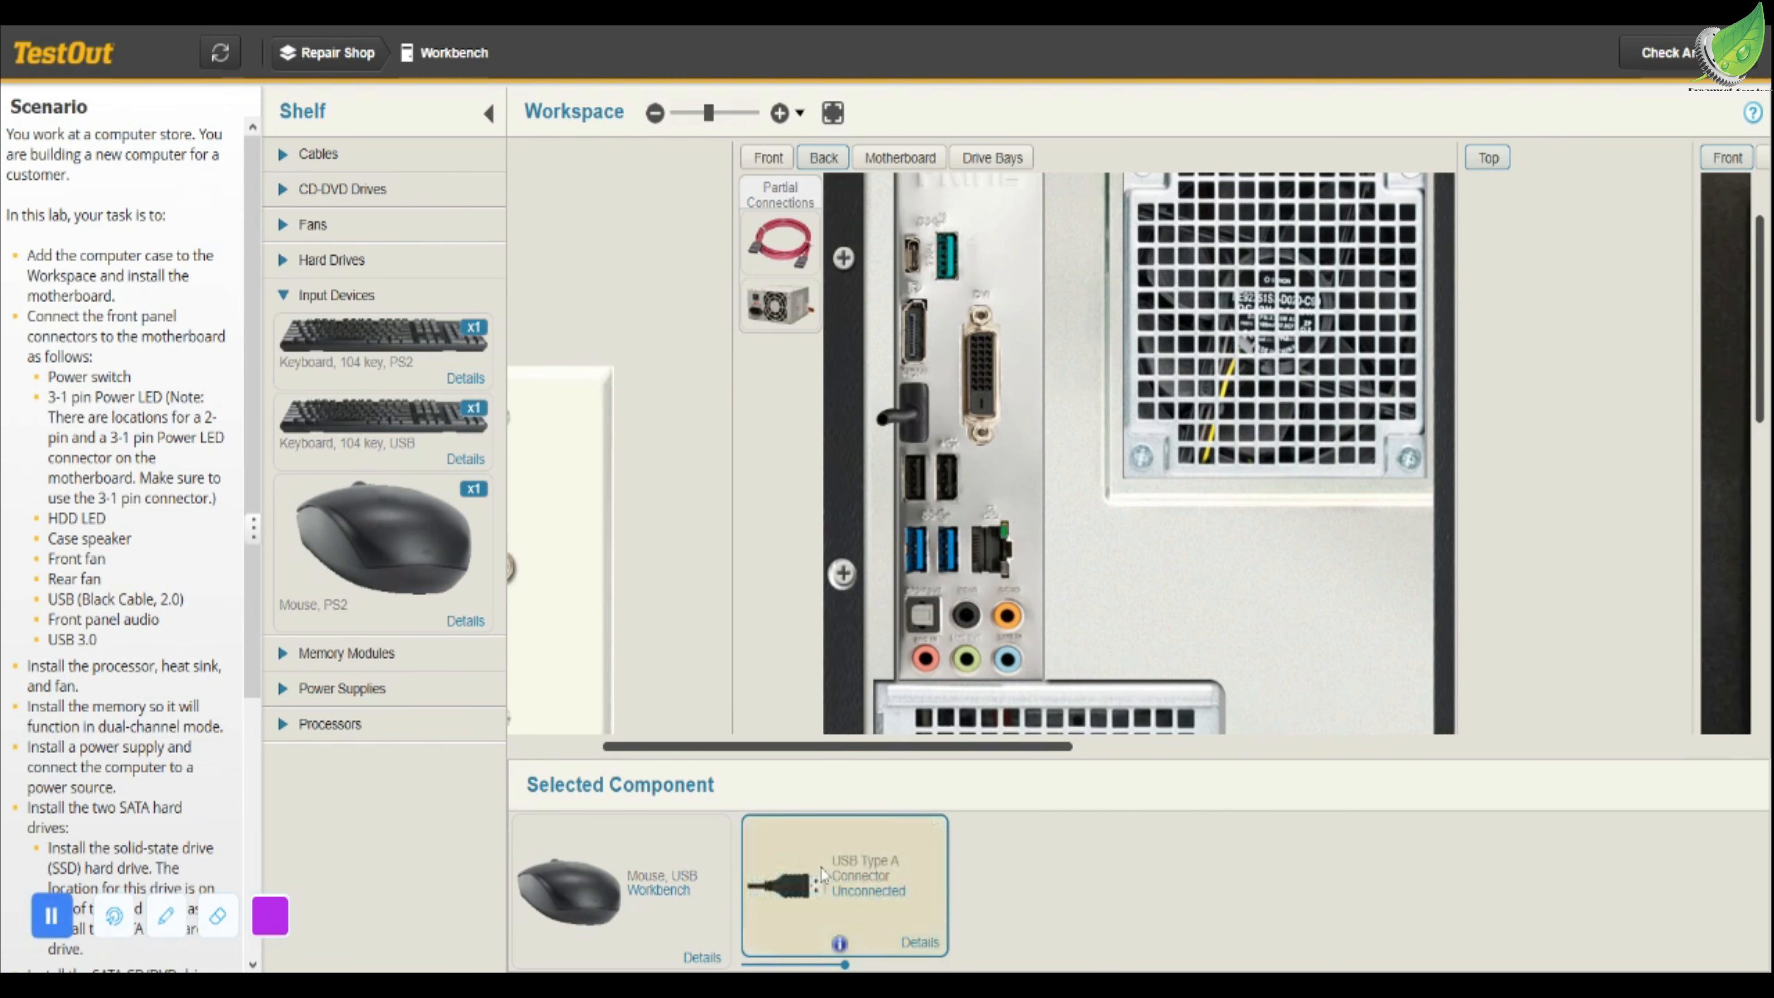
Connect the USB mouse and the 104-key USB keyboard to the two black USB ports on the back of the case
drag(821, 868, 936, 494)
drag(936, 495, 937, 496)
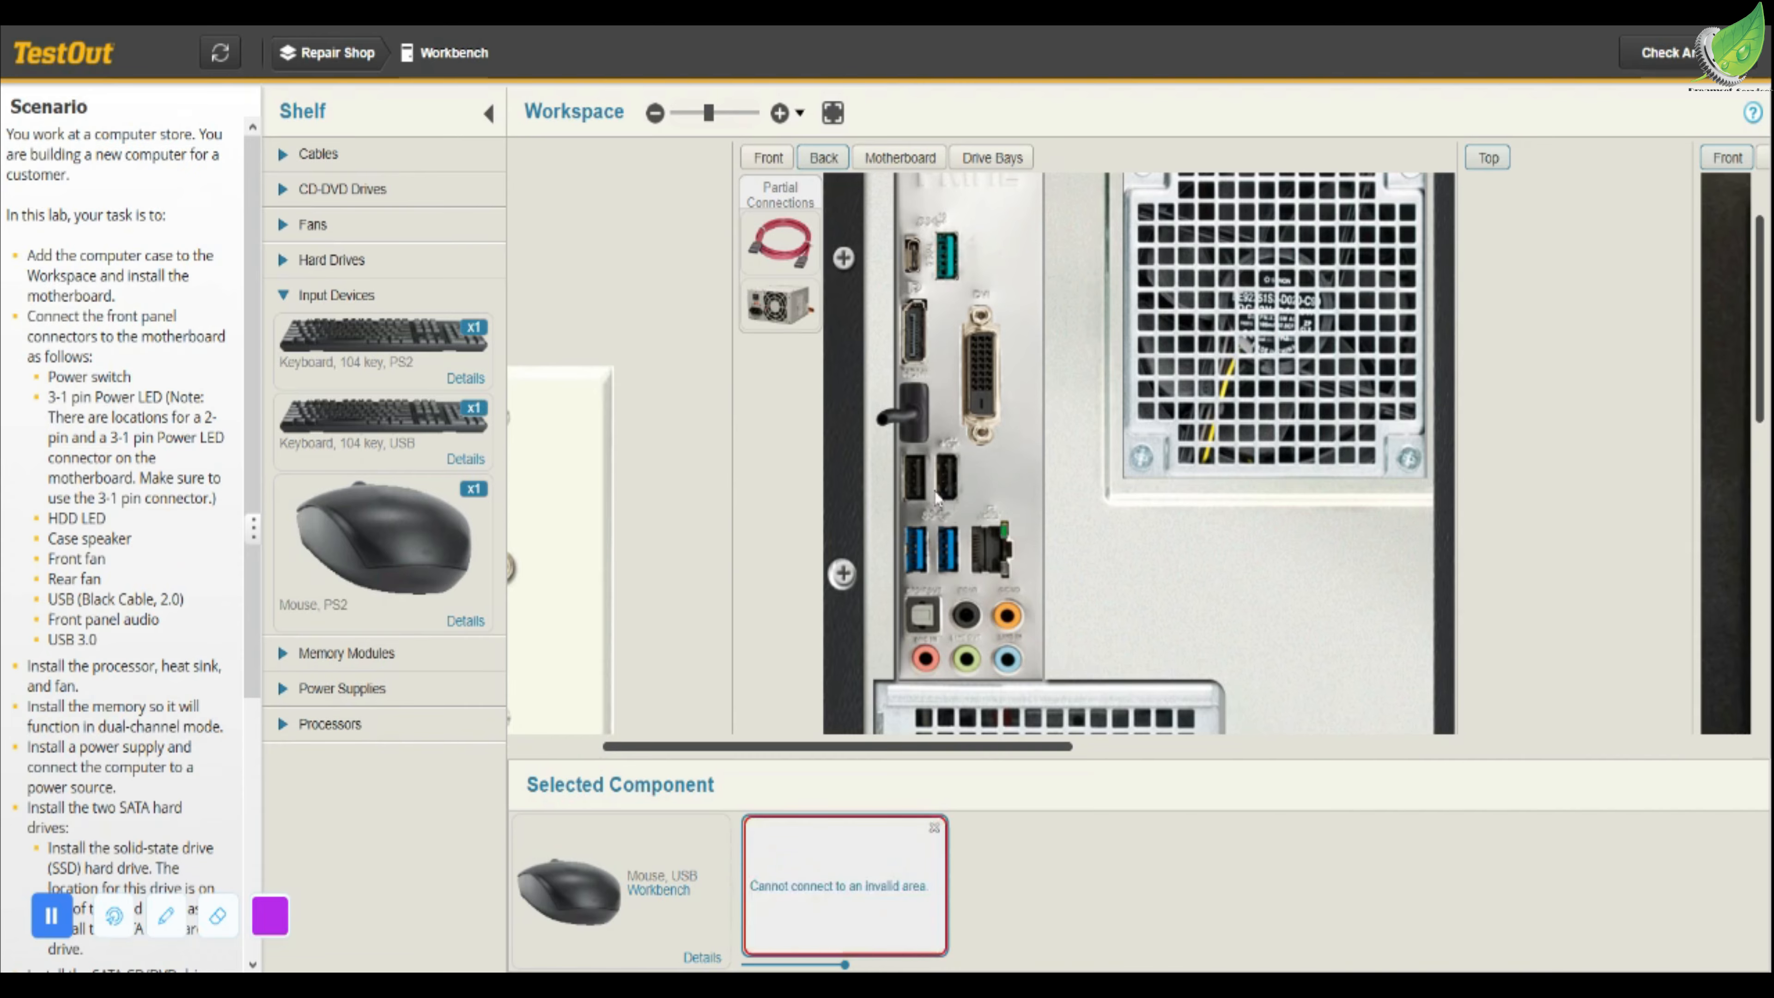
drag(821, 864, 919, 476)
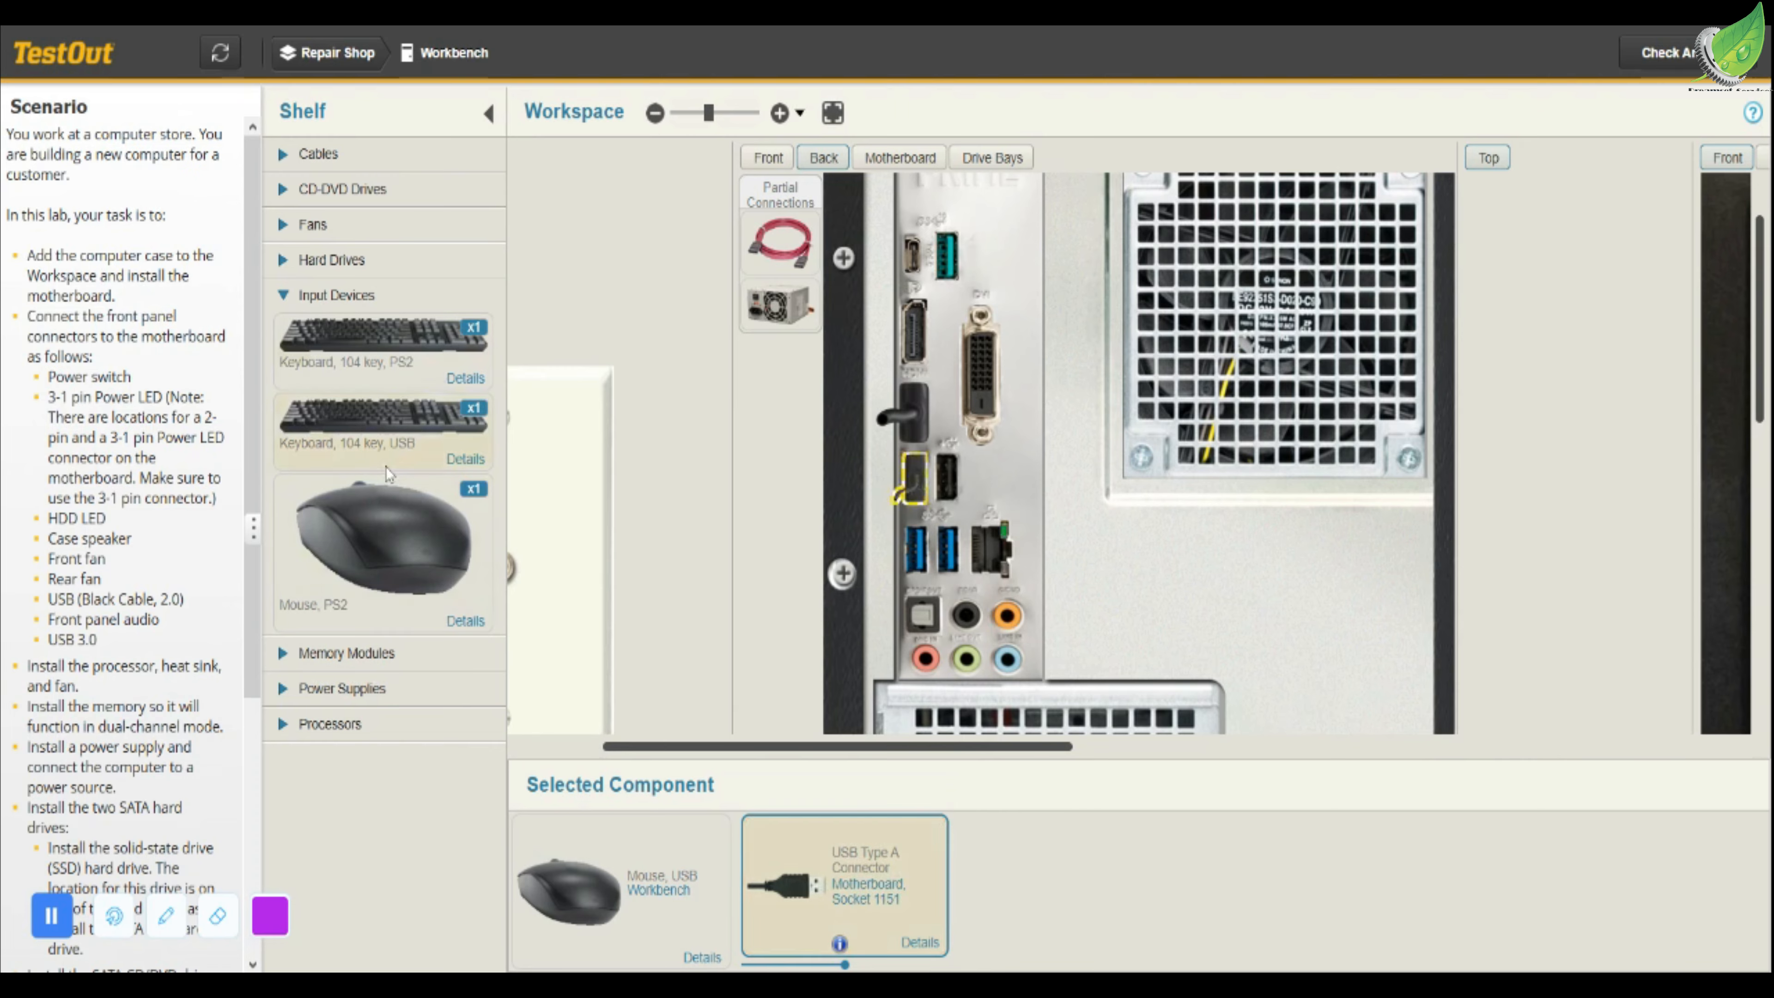
click(438, 431)
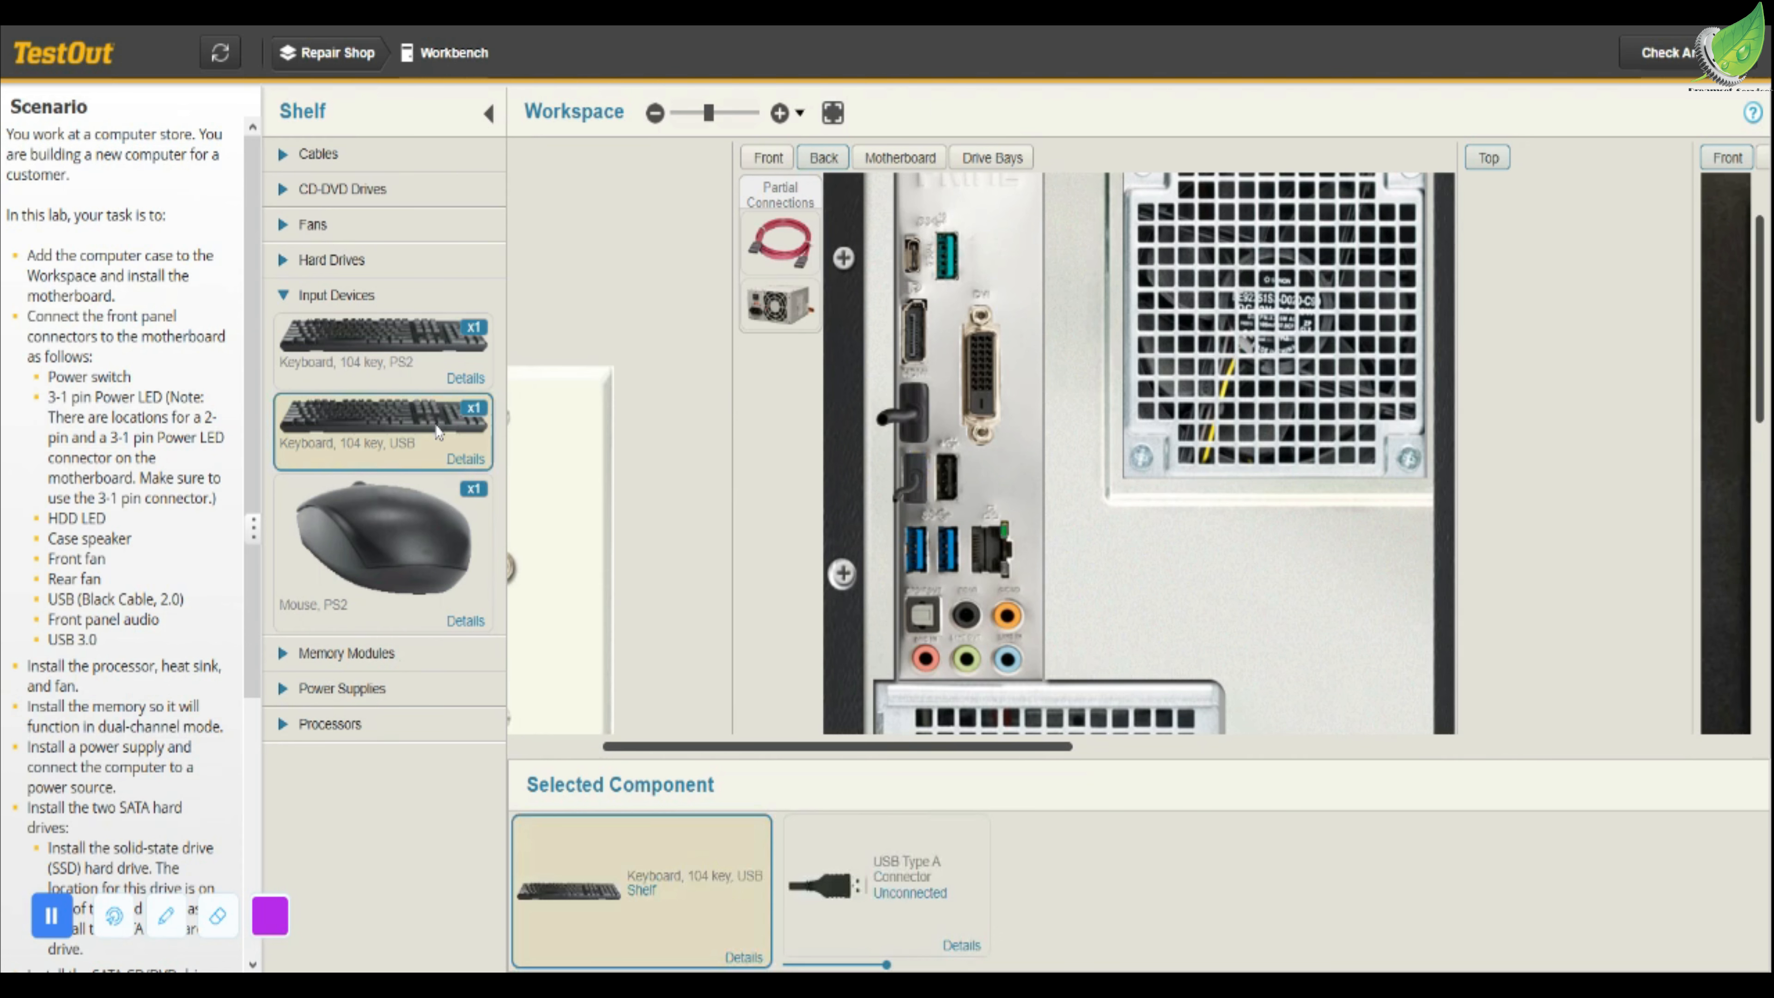
drag(899, 864, 954, 491)
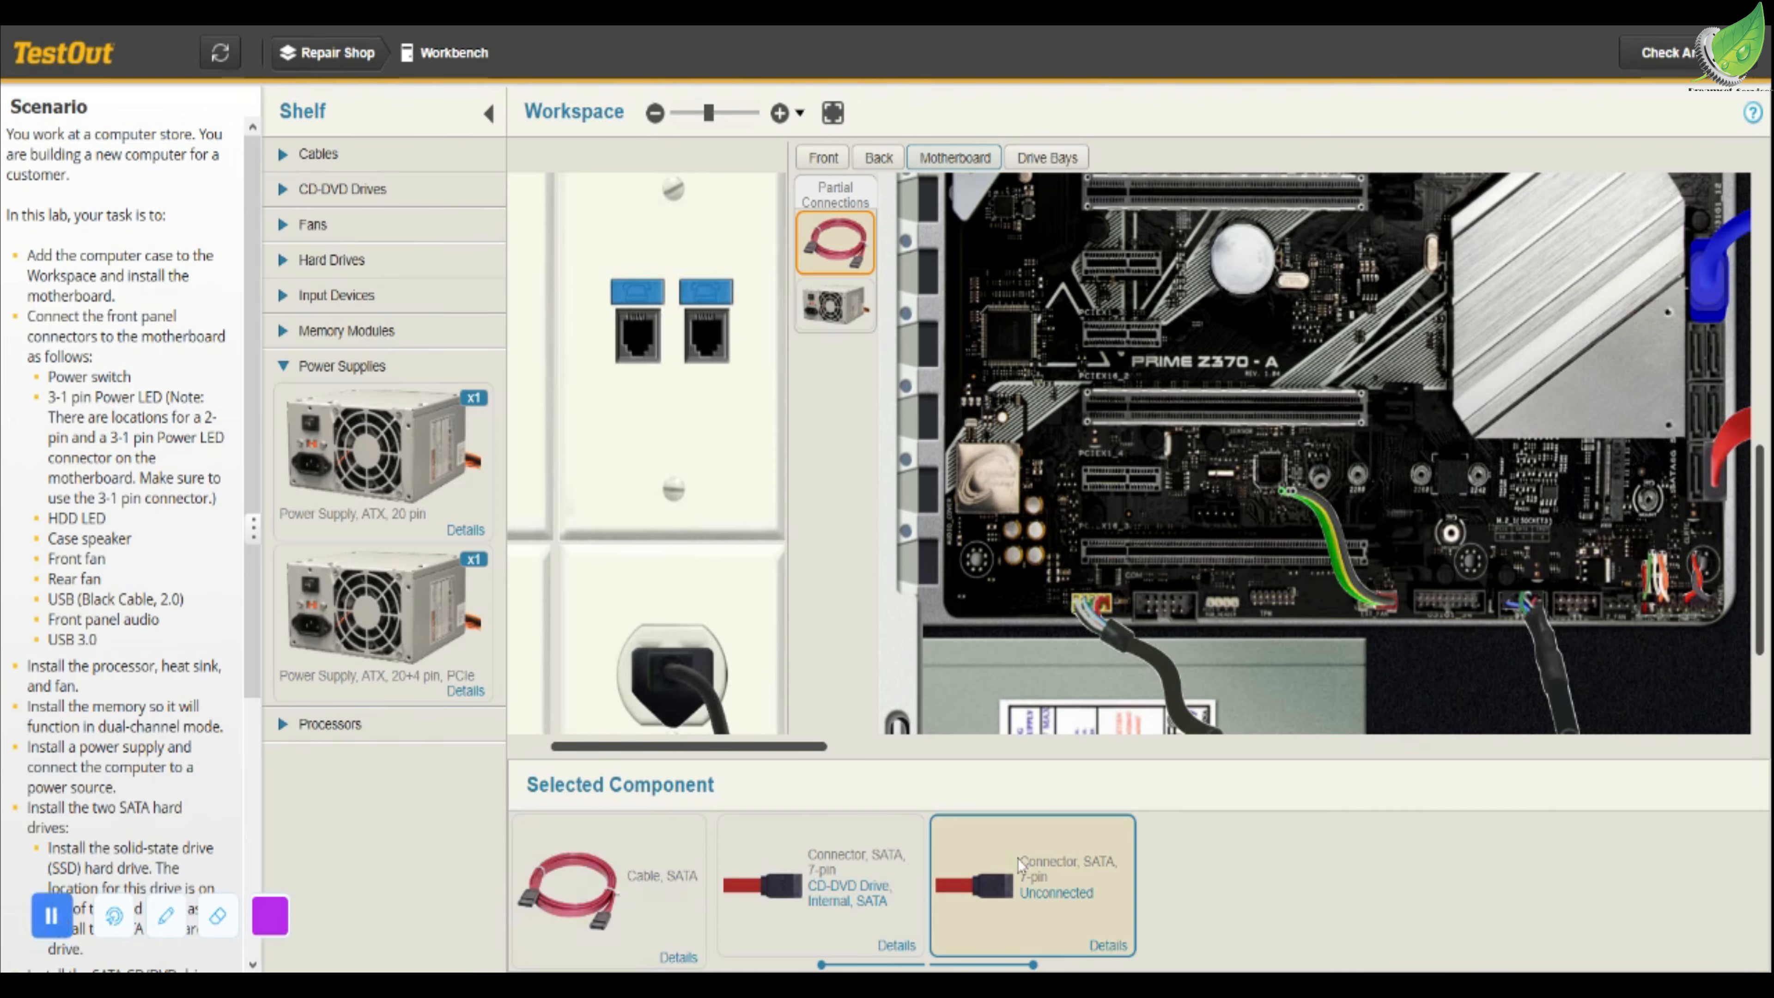
Connect the free end of the CD-DVD drive's SATA cable to a SATA port on the motherboard
drag(1018, 858, 1703, 469)
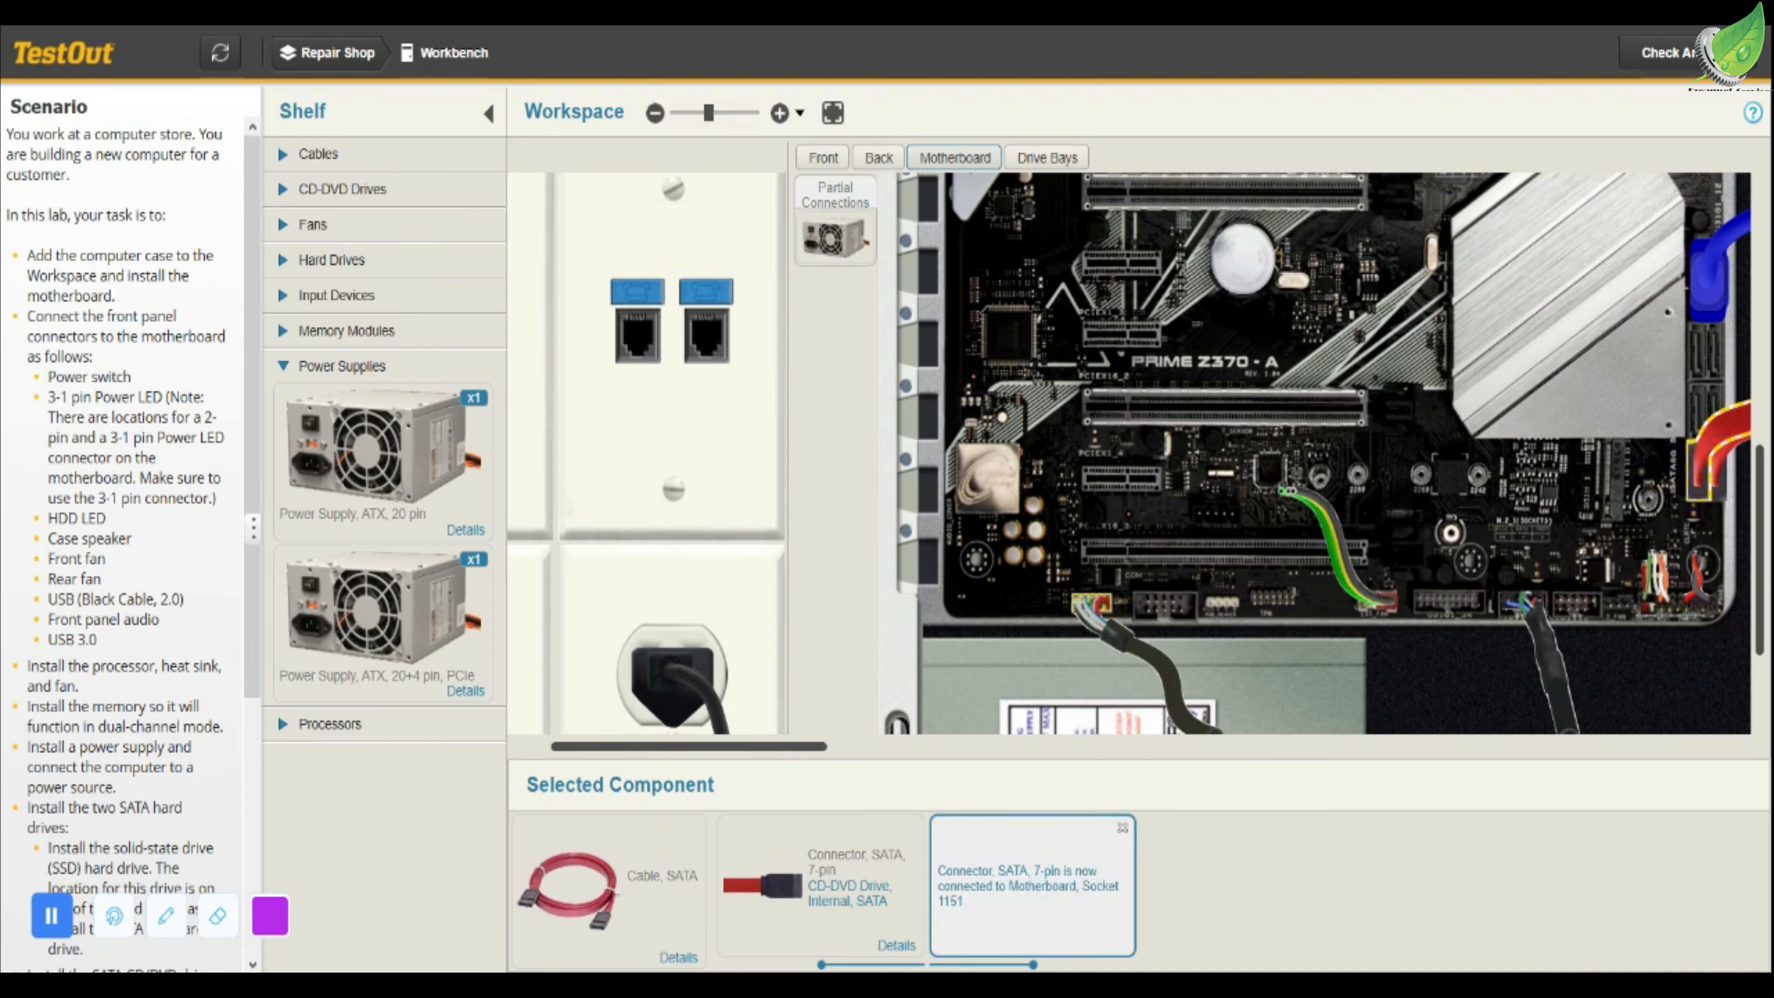